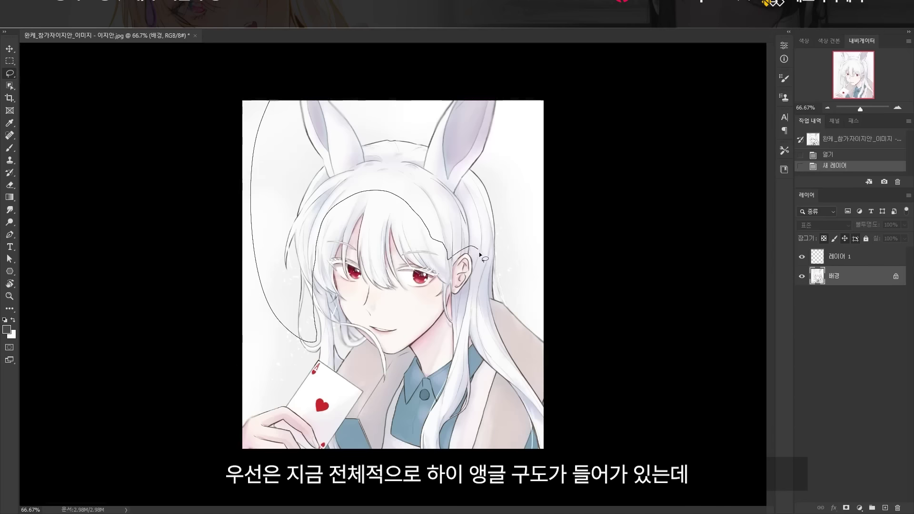
drag(265, 99, 265, 101)
key(ctrl+c)
key(ctrl+shift+v)
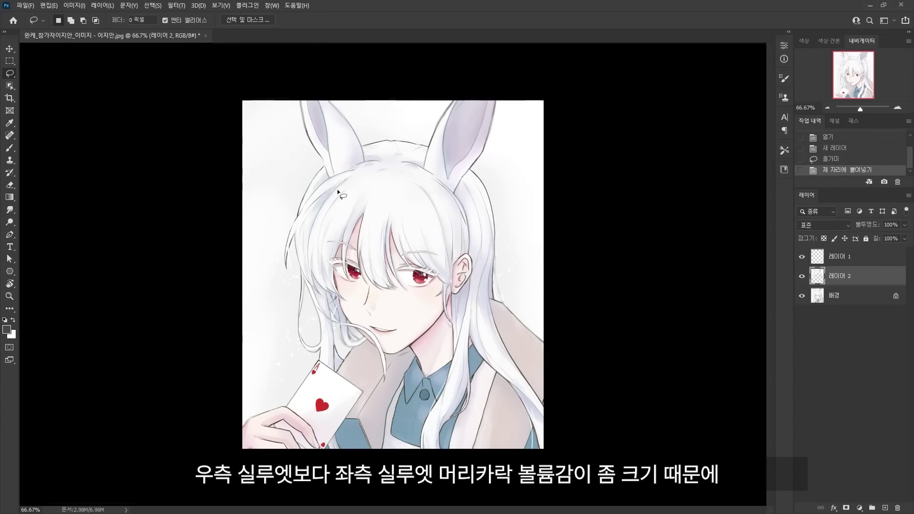
drag(285, 227, 335, 100)
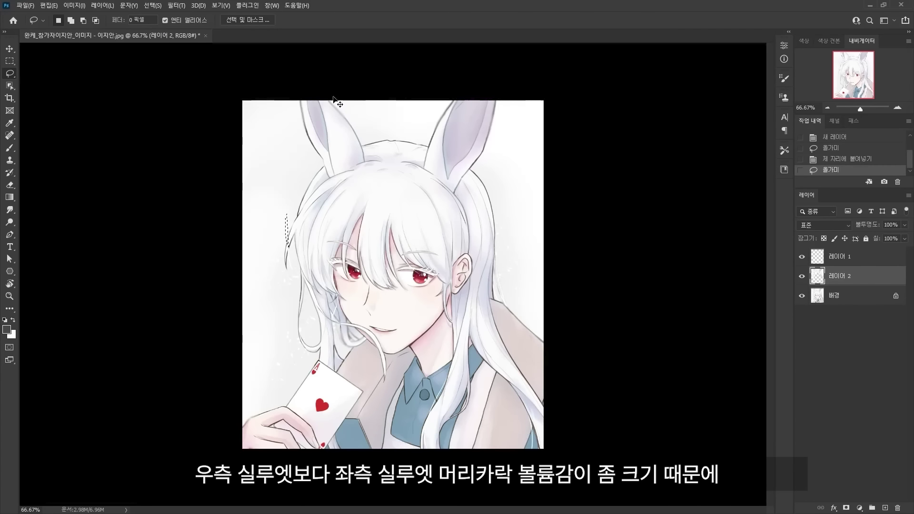
key(ctrl+d)
key(Delete)
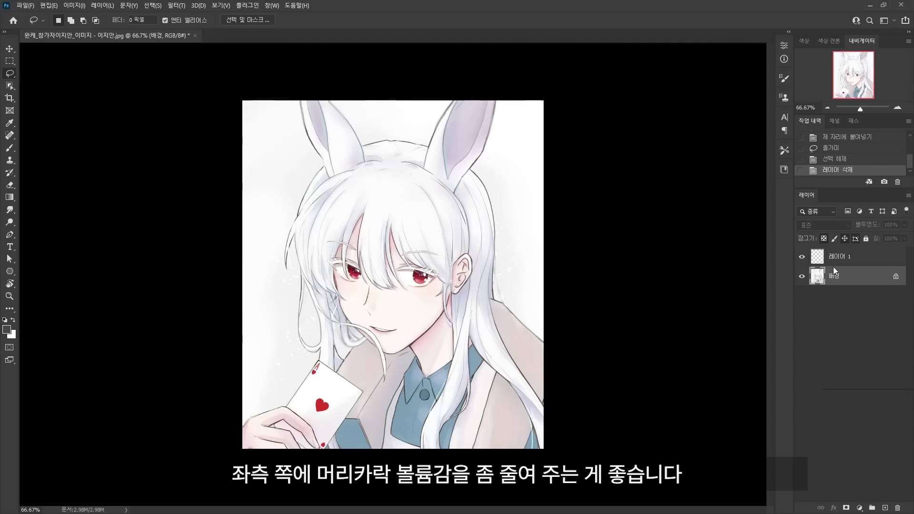
Duplicate the background layer (배경) under the name 배경 복사.
right_click(819, 270)
click(841, 290)
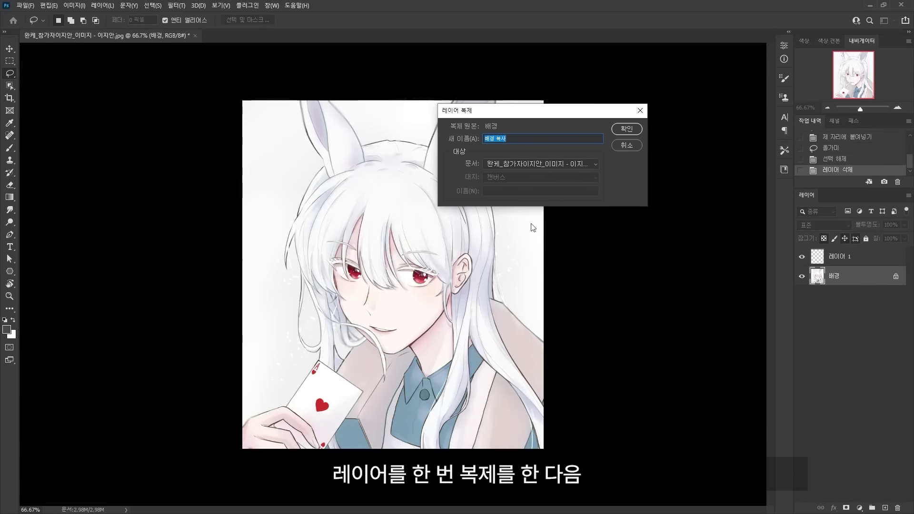
key(Return)
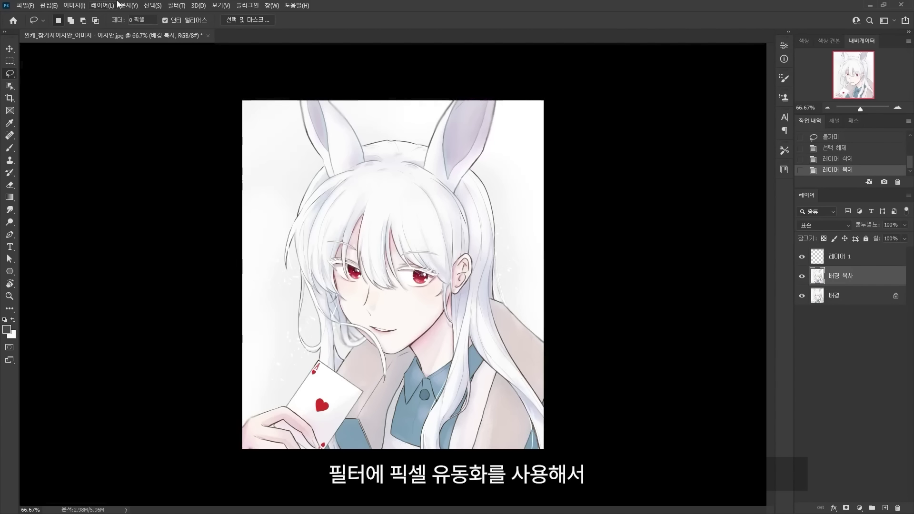
Liquify the duplicated layer to pull the outer hair silhouette beside the face inward and adjust the outline at the crown.
click(172, 5)
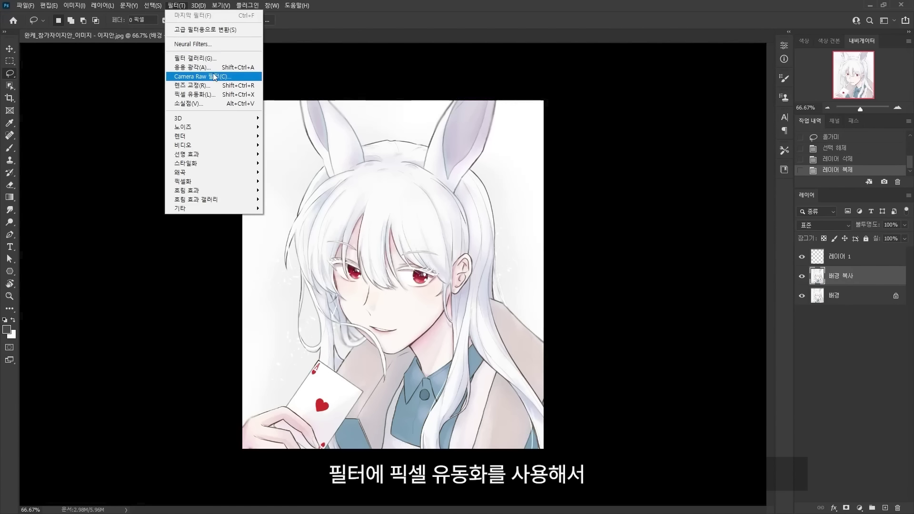
click(195, 94)
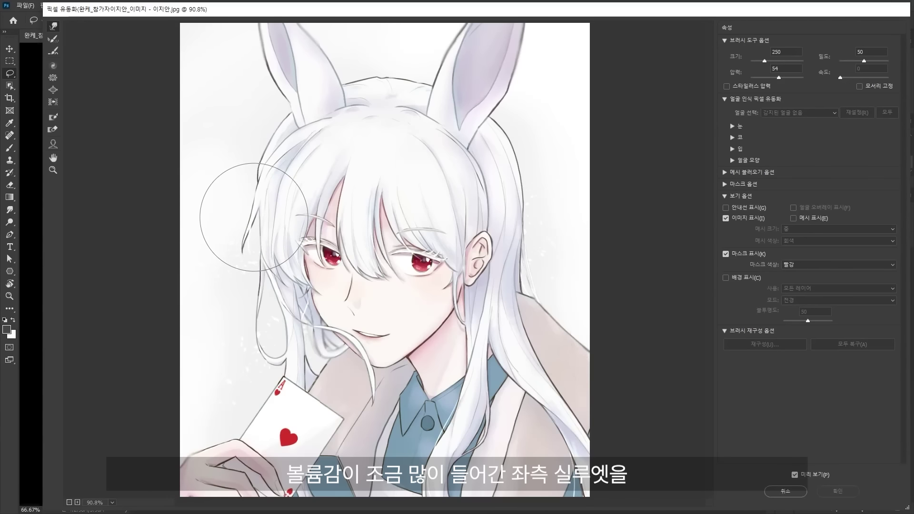
key(bracketleft)
key(bracketleft)
key(bracketleft)
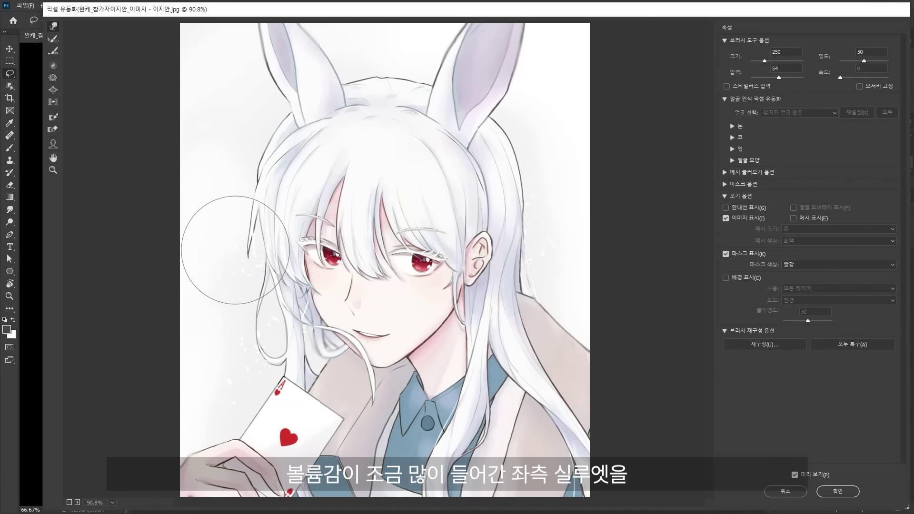
mouse_move(231, 255)
mouse_down()
mouse_move(243, 259)
mouse_move(239, 246)
mouse_move(244, 263)
mouse_up()
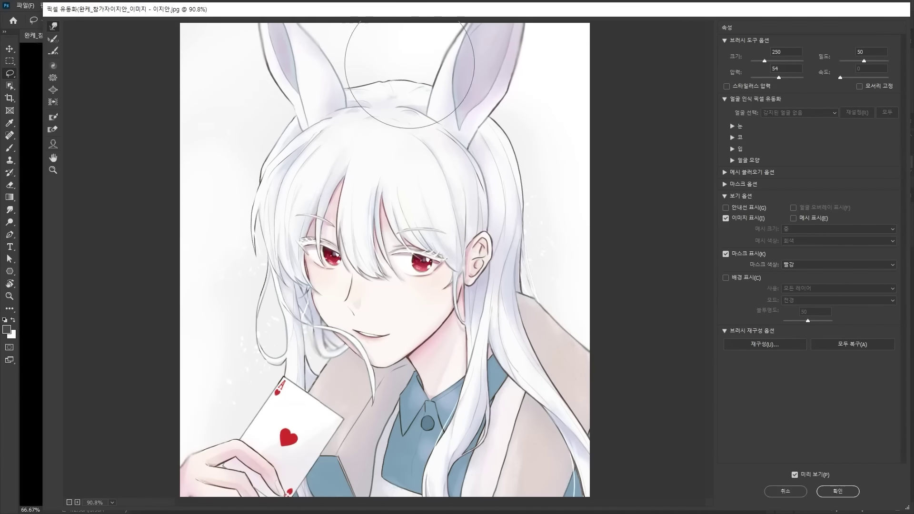
drag(271, 152, 278, 152)
drag(448, 100, 452, 94)
drag(374, 83, 367, 76)
Resize the warp brush and push the underside of the jaw slightly upward to shorten the chin.
key(bracketleft)
key(bracketleft)
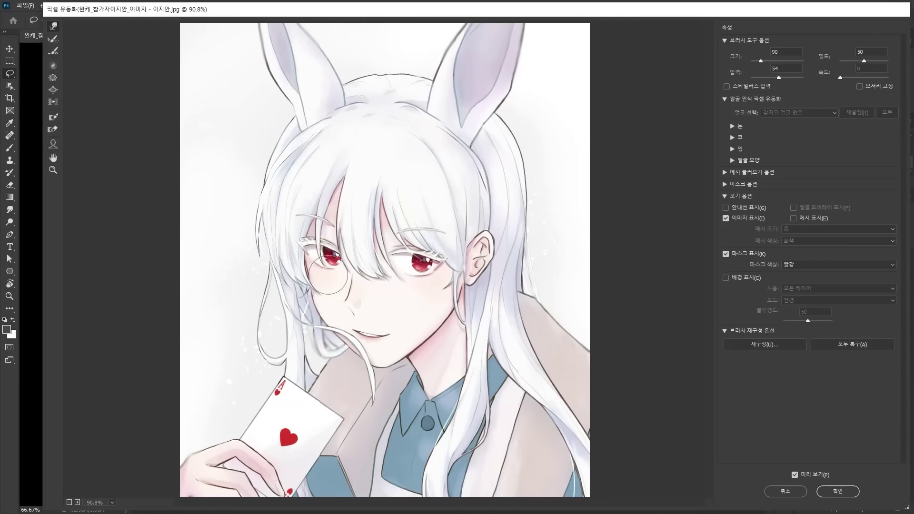
key(bracketright)
key(bracketright)
key(bracketright)
key(bracketright)
key(bracketright)
key(bracketright)
key(bracketright)
key(bracketright)
drag(400, 350, 401, 344)
key(bracketleft)
key(bracketleft)
key(bracketleft)
key(bracketleft)
key(bracketleft)
key(bracketleft)
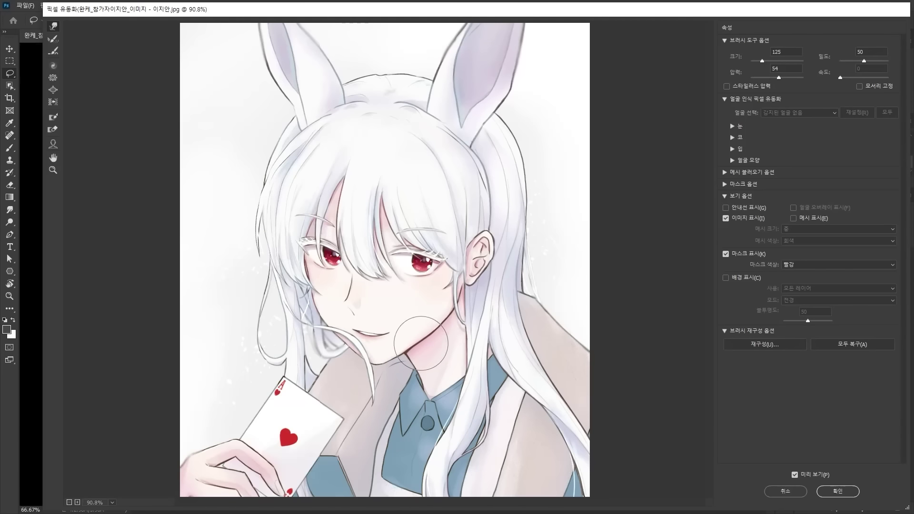
Refine the chin tip with warp brush sizes between 70 and 150 so it suits the high-angle view.
key(bracketleft)
key(bracketleft)
key(bracketleft)
key(bracketleft)
key(bracketleft)
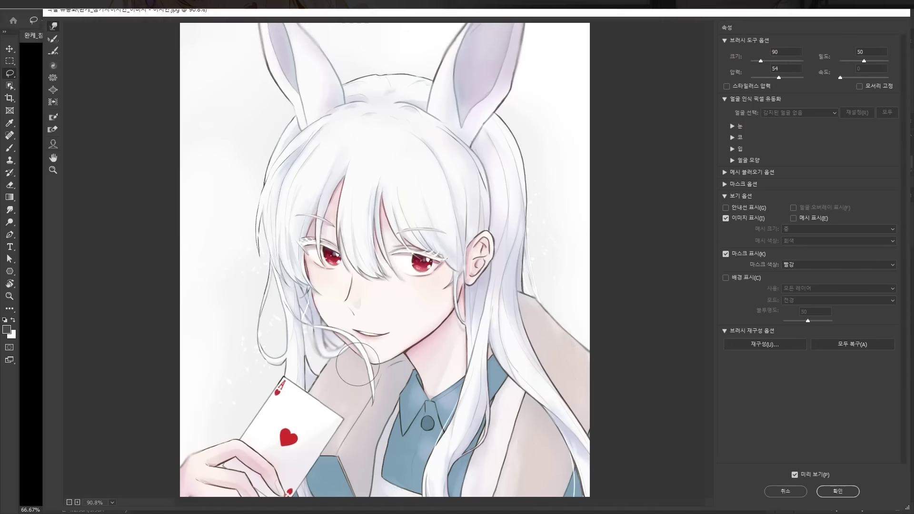
key(bracketright)
key(bracketright)
key(bracketright)
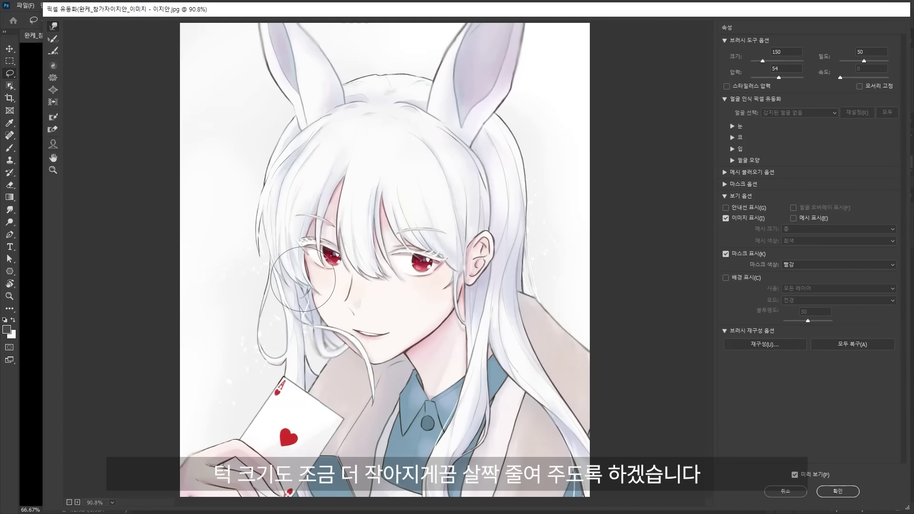
key(bracketleft)
key(bracketleft)
key(bracketleft)
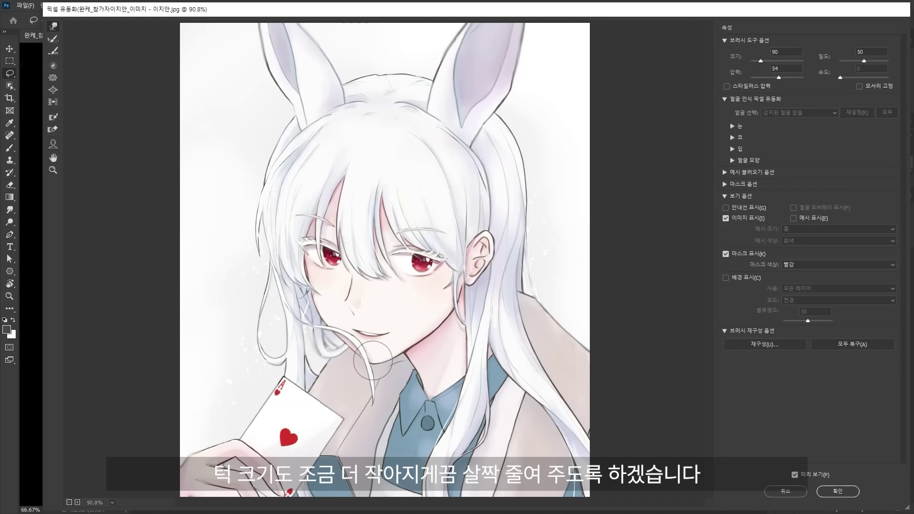
key(bracketleft)
key(bracketleft)
key(bracketleft)
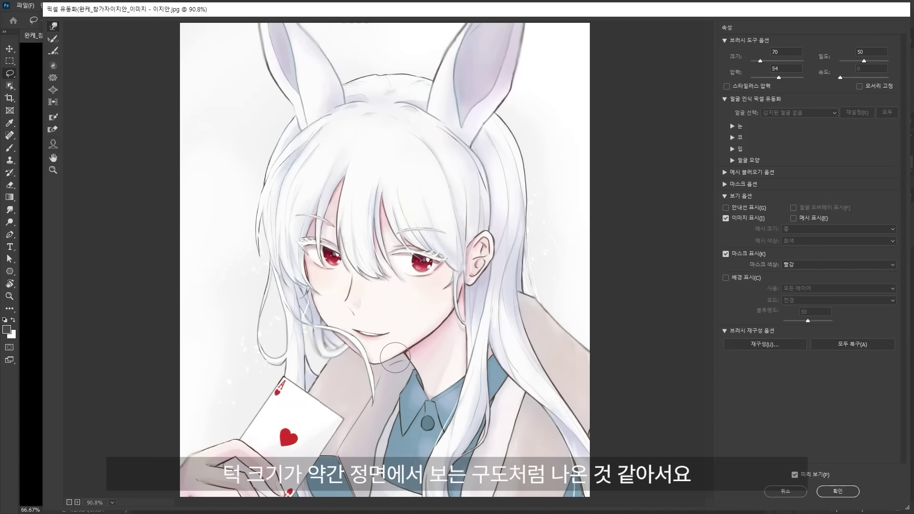
Adjust the jawline between the chin and the ear with a warp brush of about 90.
key(bracketright)
key(bracketright)
key(bracketright)
key(bracketright)
key(bracketright)
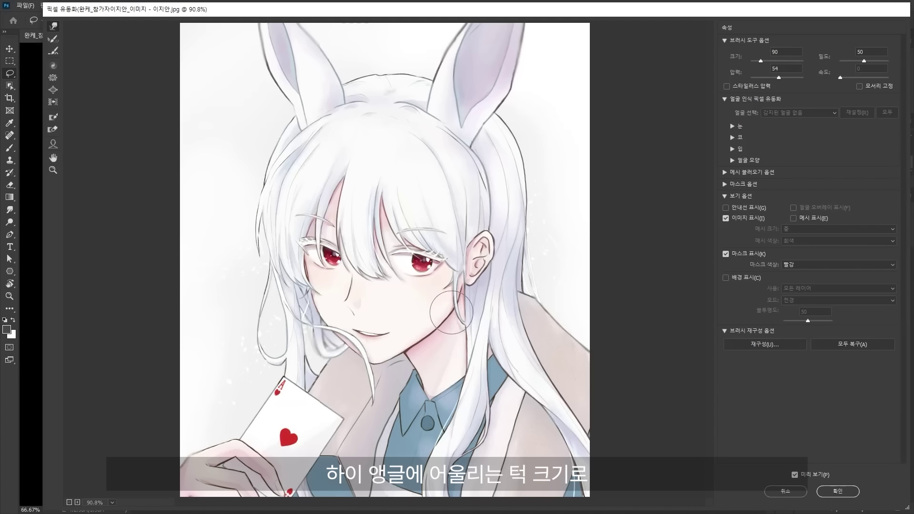
key(bracketleft)
key(bracketleft)
key(bracketleft)
key(bracketleft)
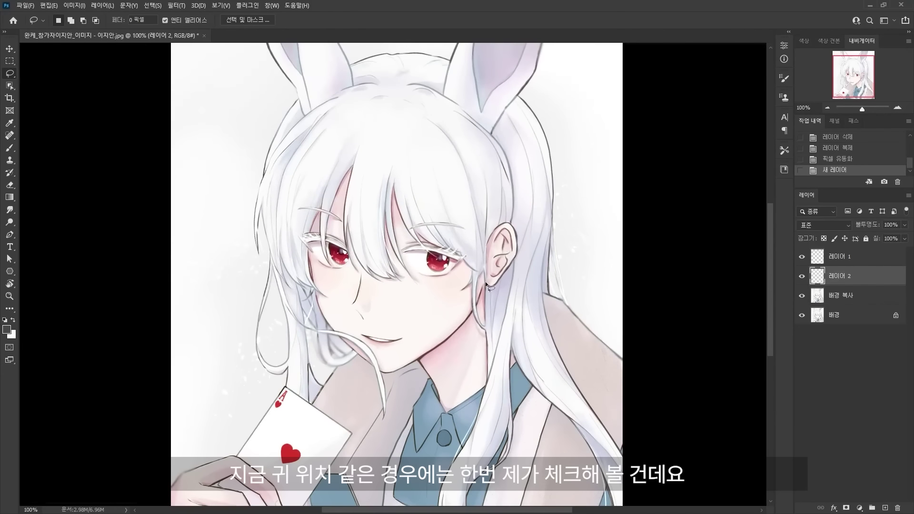
Set up the Brush tool with the blue foreground colour #2846ff and a size of 20 px.
key(b)
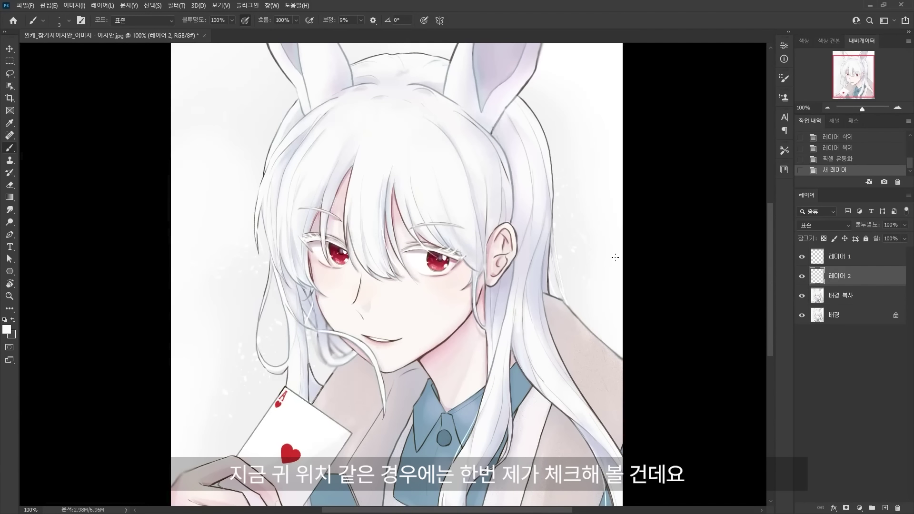
key(n)
click(735, 200)
drag(747, 217, 752, 246)
drag(727, 208, 716, 192)
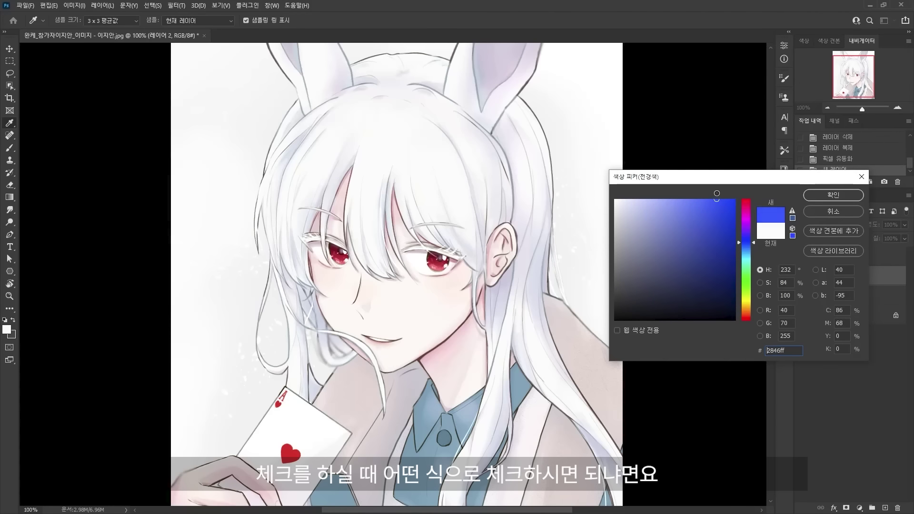
key(Return)
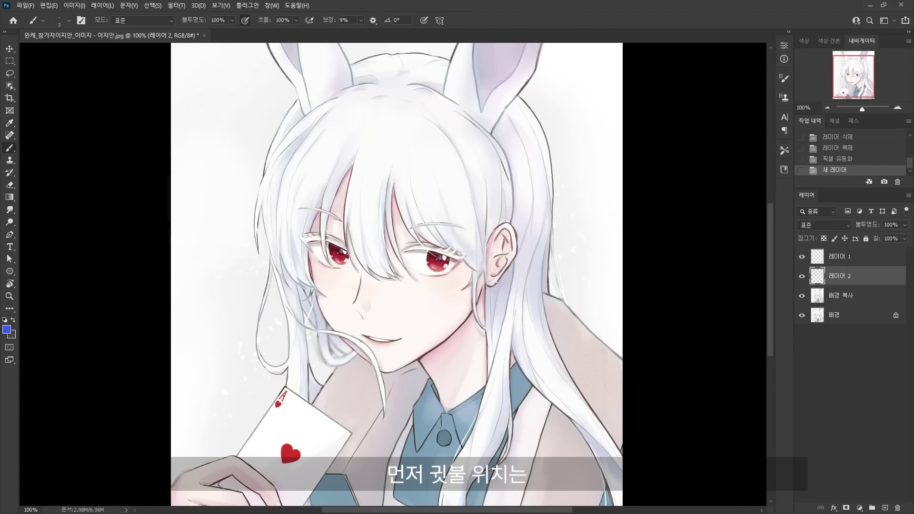
click(484, 286)
key(ctrl+z)
key(bracketright)
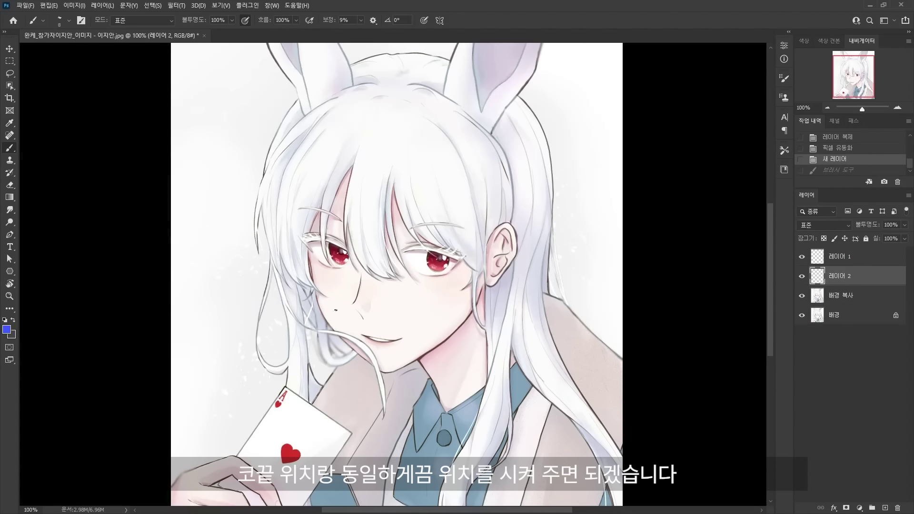
key(bracketright)
key(bracketright)
drag(310, 296, 394, 308)
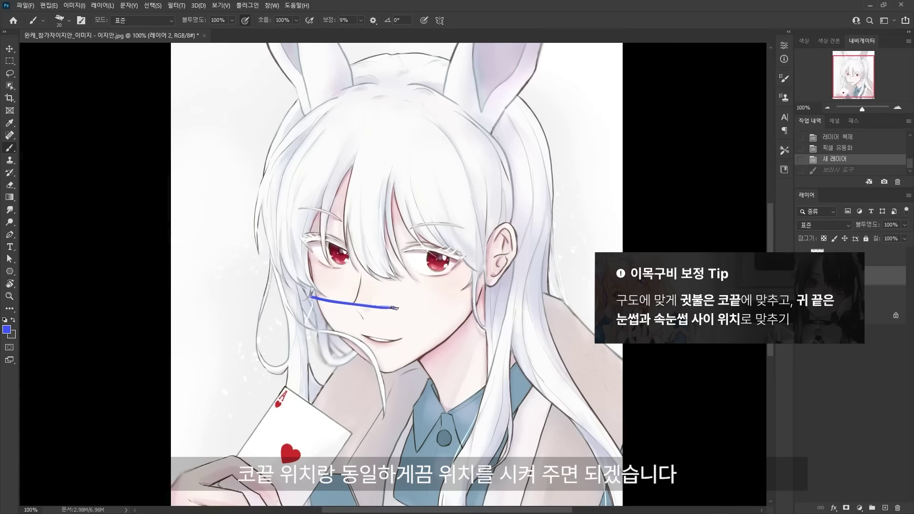
key(ctrl+z)
mouse_move(311, 293)
mouse_down()
mouse_move(421, 309)
mouse_move(377, 313)
mouse_move(417, 317)
mouse_up()
key(ctrl+z)
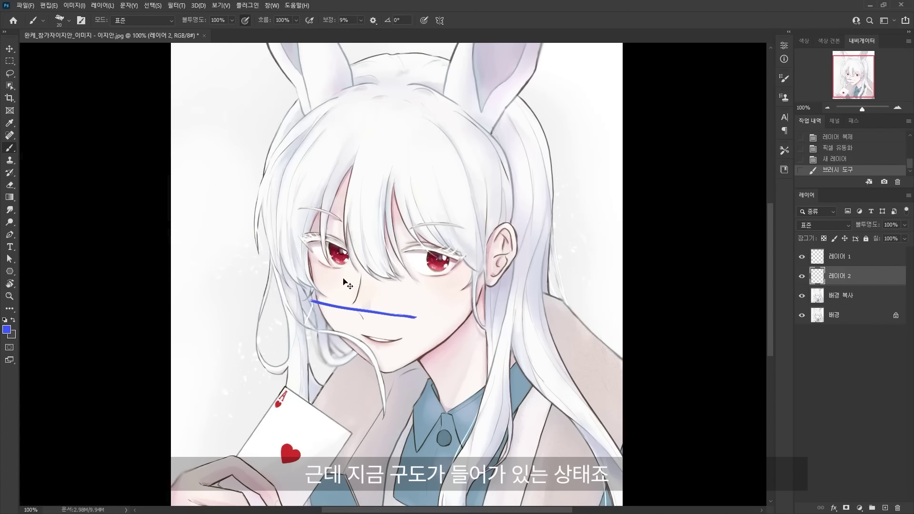
key(ctrl+z)
Draw the four blue edges of a box's front face around the face, from the upper forehead to below the chin.
drag(275, 154, 307, 372)
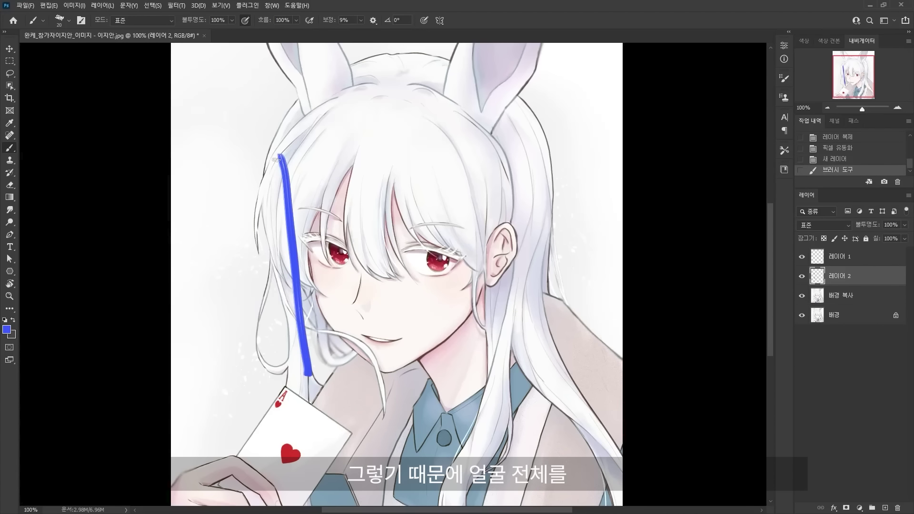
key(ctrl+z)
drag(275, 155, 308, 387)
drag(269, 128, 460, 141)
drag(460, 151, 467, 392)
drag(300, 376, 462, 407)
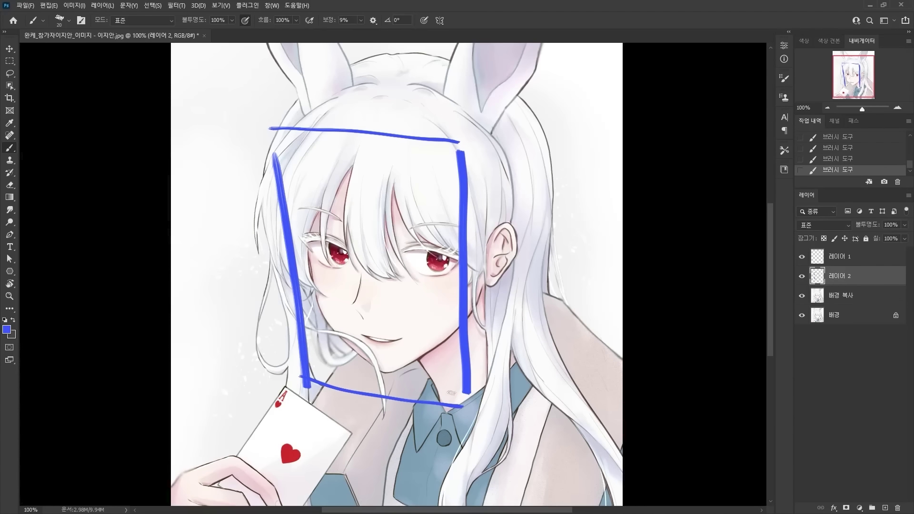
Complete the perspective box around the head with blue lines for its top face and the side face behind the ear.
mouse_move(271, 123)
mouse_down()
mouse_move(356, 65)
mouse_move(400, 49)
mouse_move(515, 57)
mouse_up()
drag(507, 103, 465, 147)
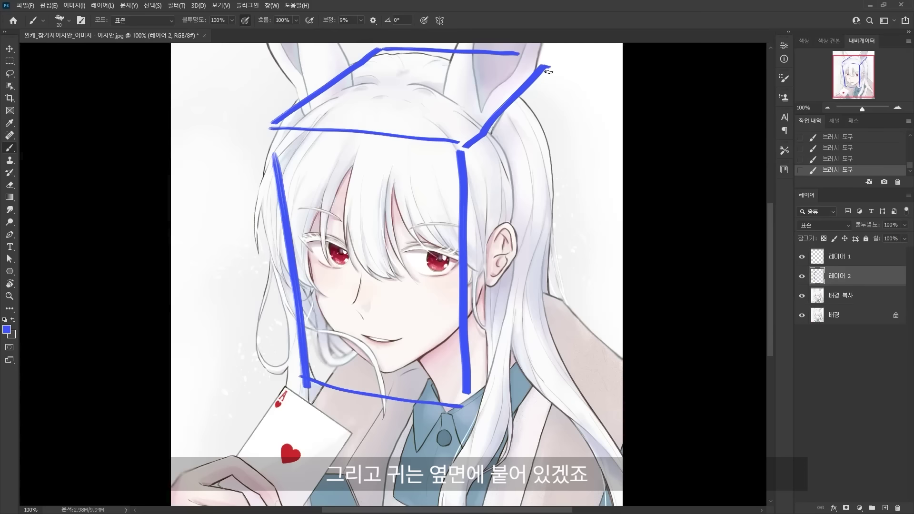
drag(549, 72, 557, 274)
key(ctrl+z)
drag(554, 74, 536, 318)
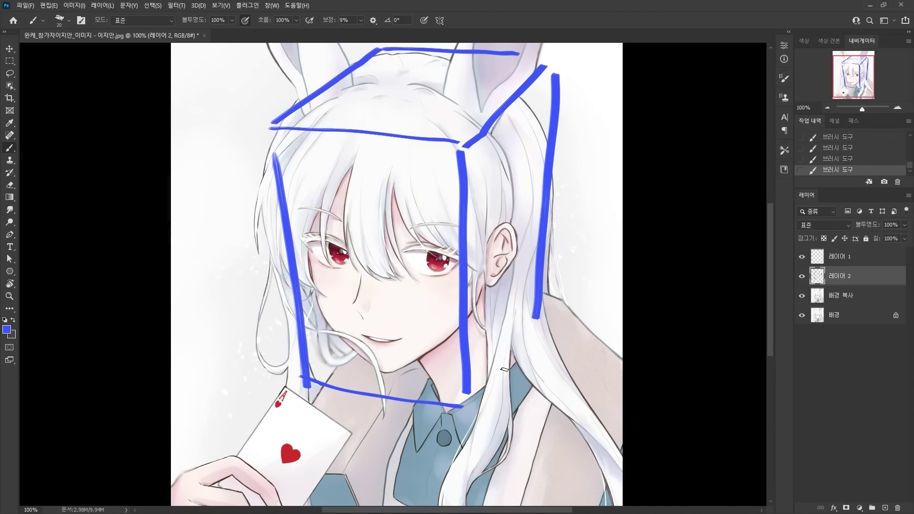
key(ctrl+z)
mouse_move(456, 407)
mouse_down()
mouse_move(532, 303)
mouse_move(472, 406)
mouse_up()
key(ctrl+z)
drag(534, 308, 461, 409)
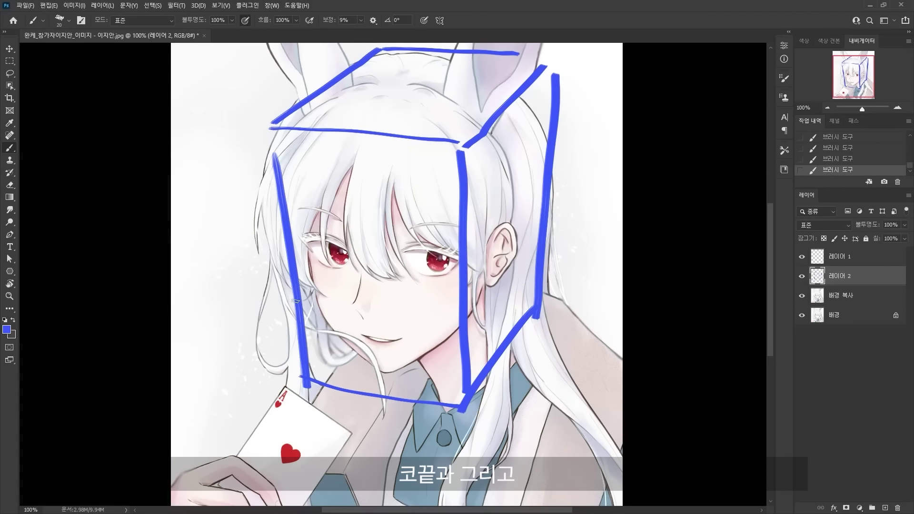
Draw a guide line at nose-tip height across the box's front face and along its side face past the earlobe.
mouse_move(296, 300)
mouse_down()
mouse_move(450, 307)
mouse_move(538, 234)
mouse_up()
key(ctrl+z)
drag(468, 310, 548, 221)
key(ctrl+z)
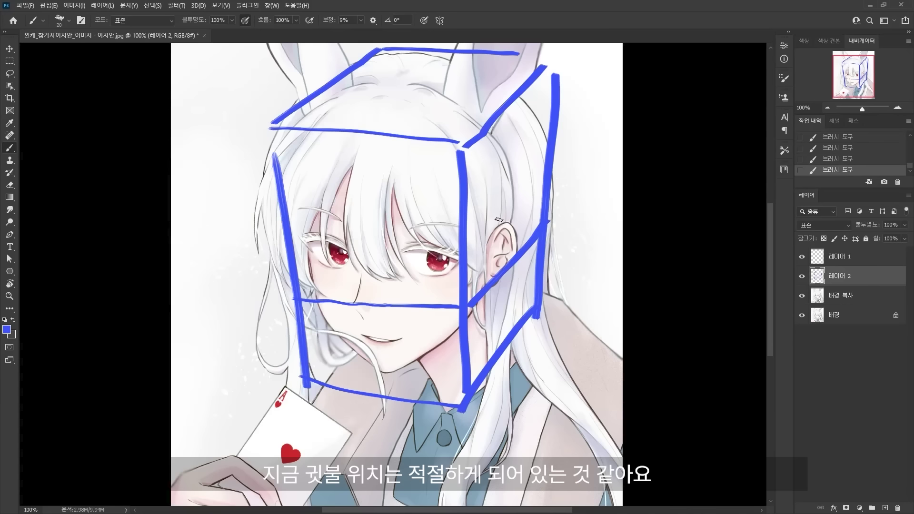
key(ctrl+z)
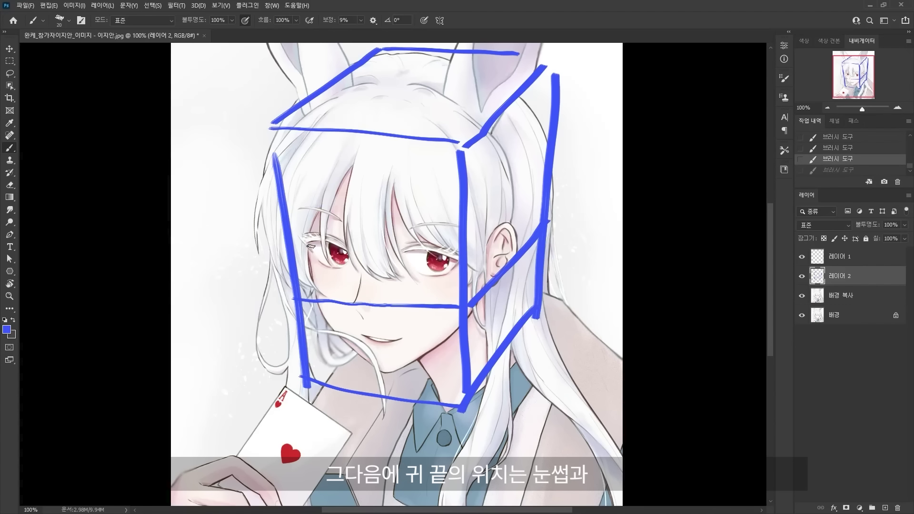
key(ctrl+shift+z)
key(ctrl+z)
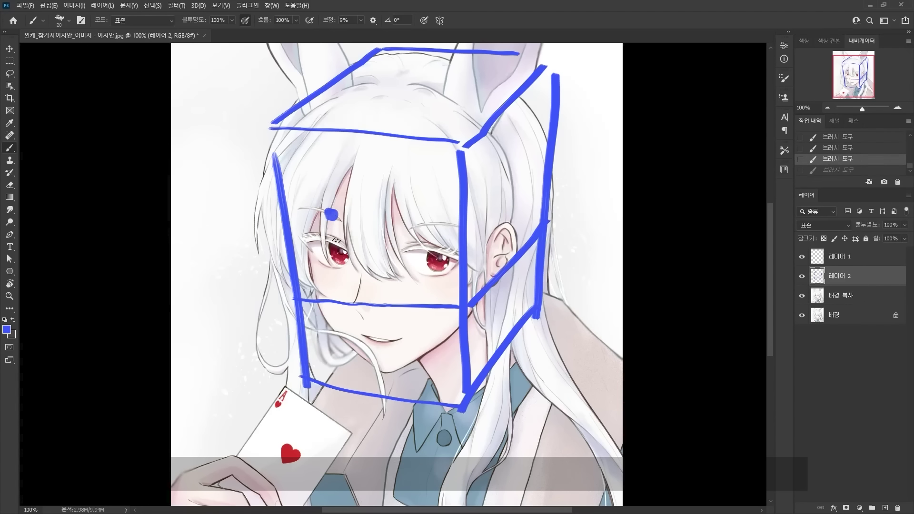
key(ctrl+z)
drag(290, 212, 365, 229)
key(ctrl+z)
key(ctrl+z)
key(ctrl+z)
key(ctrl+z)
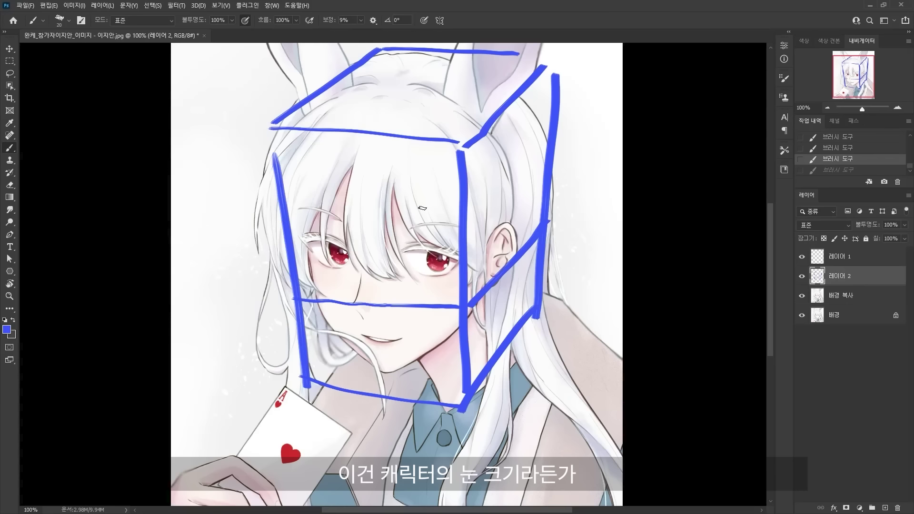
key(ctrl+shift+z)
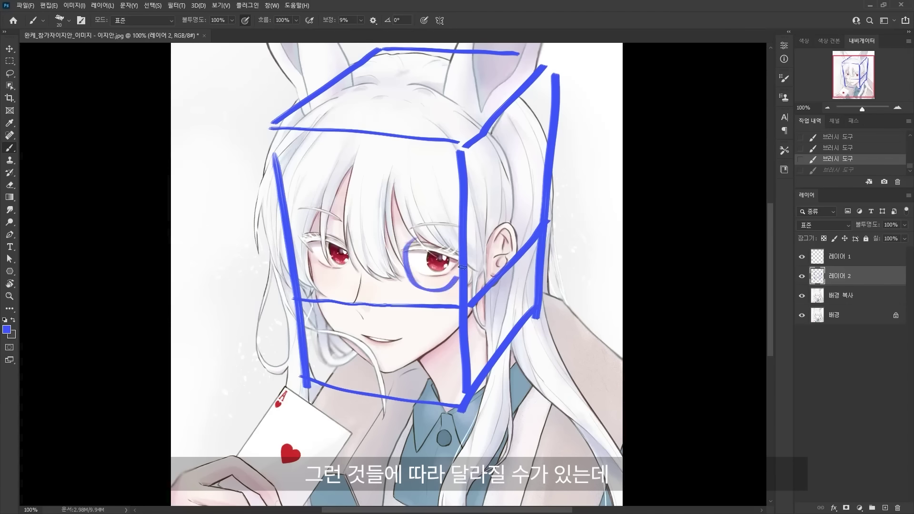
key(ctrl+z)
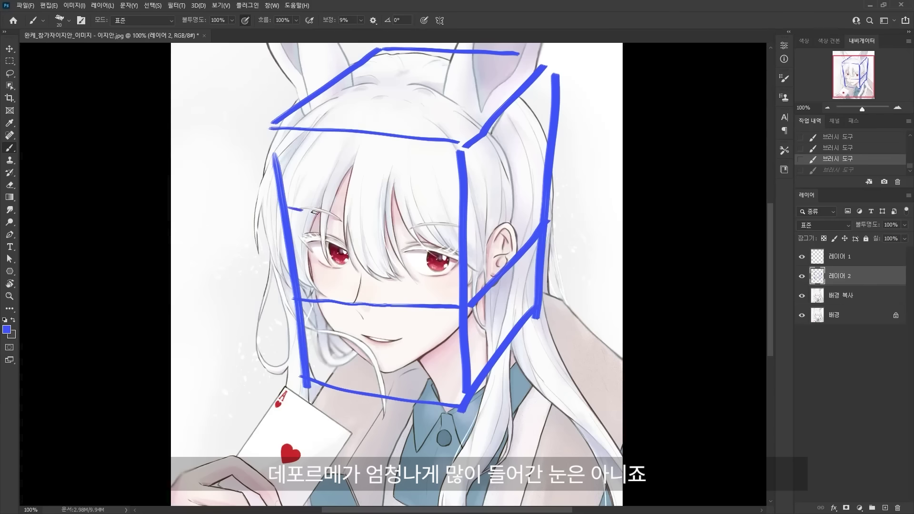
Draw a guide line at eyebrow height across the box's front face and along its side face above the ear.
mouse_move(315, 213)
mouse_down()
mouse_move(457, 226)
mouse_move(514, 185)
mouse_up()
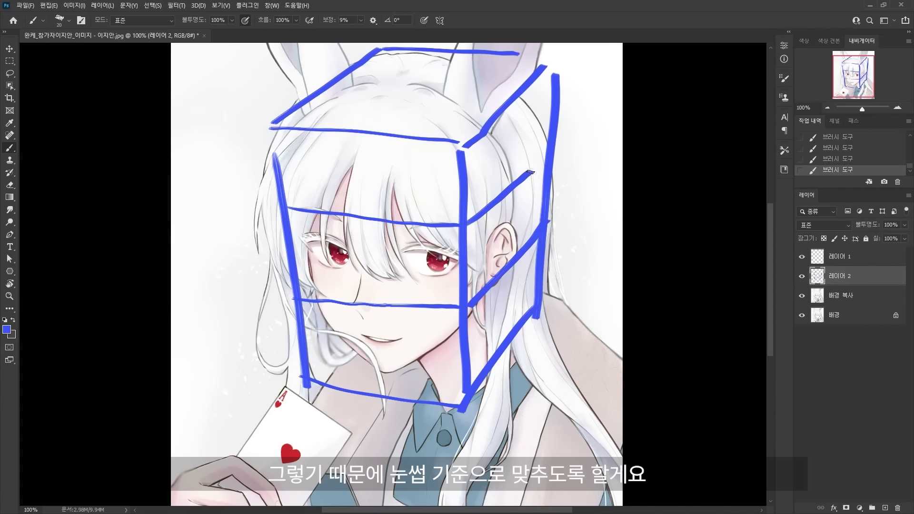
Redraw the eyebrow-height guide on the box's side face so it reaches the rear edge, and hide the perspective box layer.
key(ctrl+z)
drag(467, 224, 549, 145)
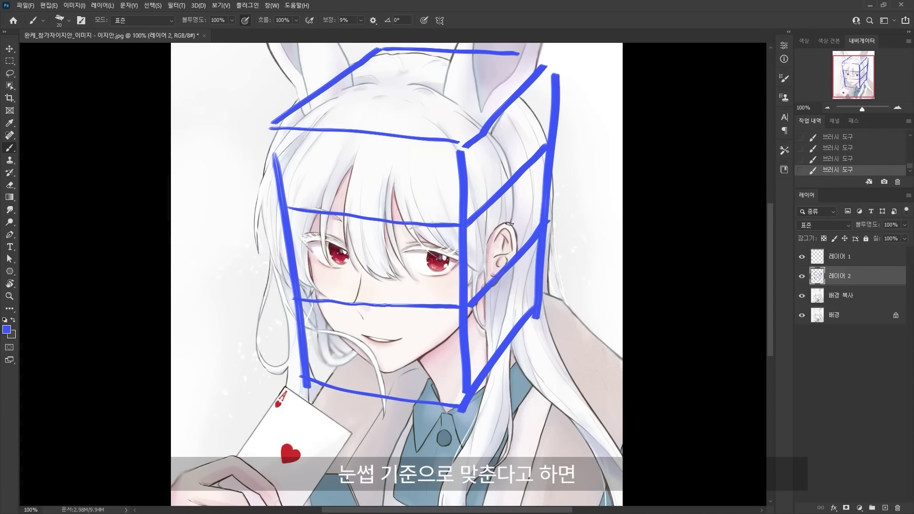
key(ctrl+z)
key(ctrl+z)
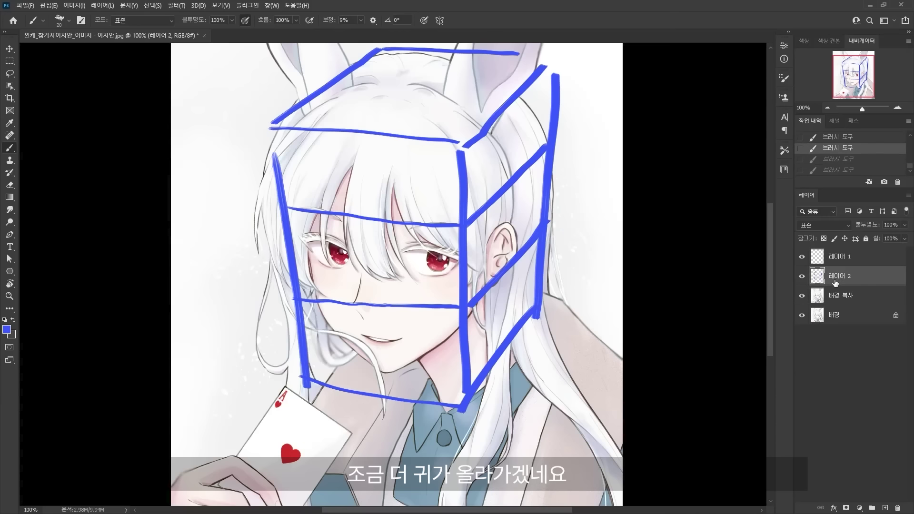
click(802, 276)
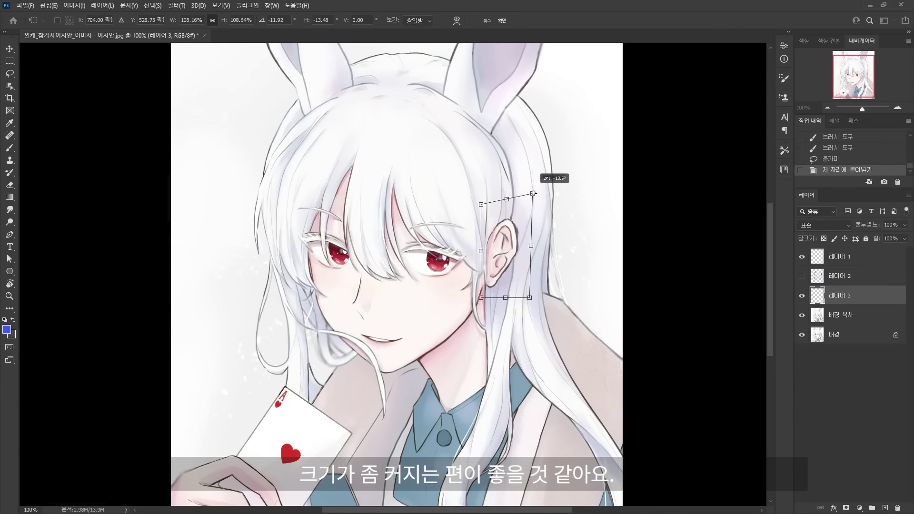
Enlarge and skew the copied human ear with Free Transform so that its upper edge sits higher on the head.
drag(533, 186, 534, 185)
drag(479, 188, 531, 181)
drag(533, 235, 535, 244)
key(Return)
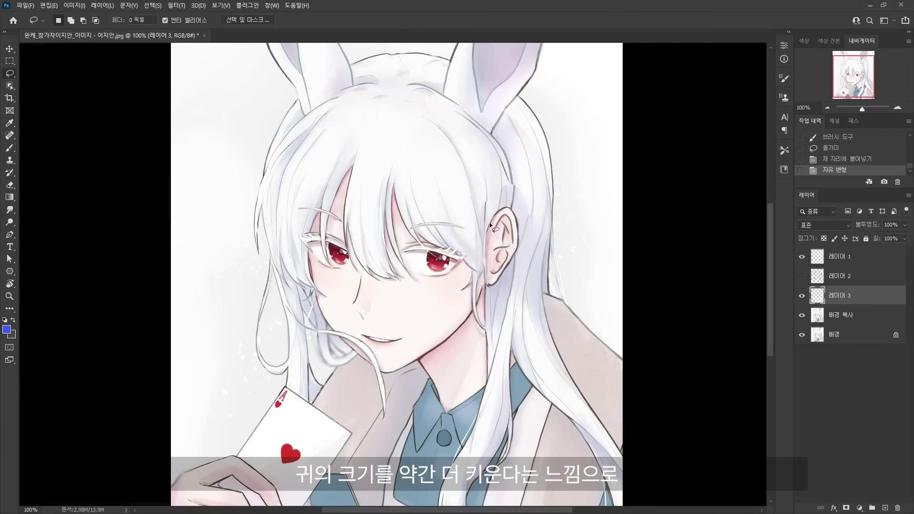
Cut away the leftover hair fragments around the enlarged ear copy so it blends with the side hair.
drag(514, 188, 524, 200)
key(ctrl+x)
key(ctrl+x)
mouse_move(520, 264)
mouse_down()
mouse_move(492, 168)
mouse_move(524, 214)
mouse_up()
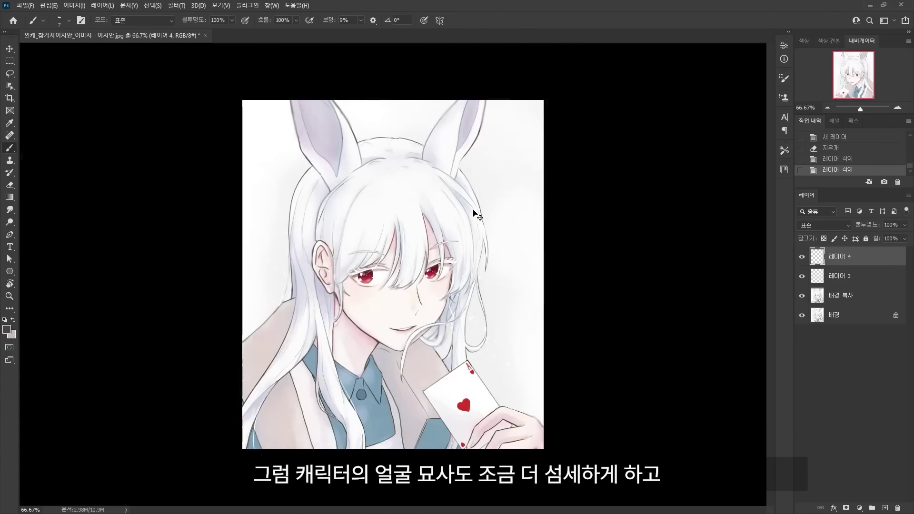
Try painting strokes in a sampled hair colour on the side hair above the human ear.
key(ctrl+shift+h)
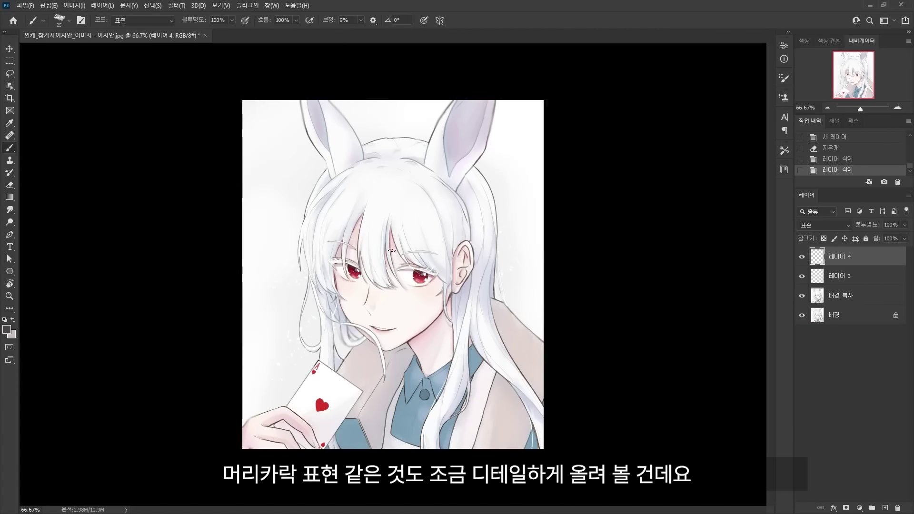
alt+click(476, 236)
drag(467, 205, 476, 242)
key(ctrl+z)
alt+click(469, 210)
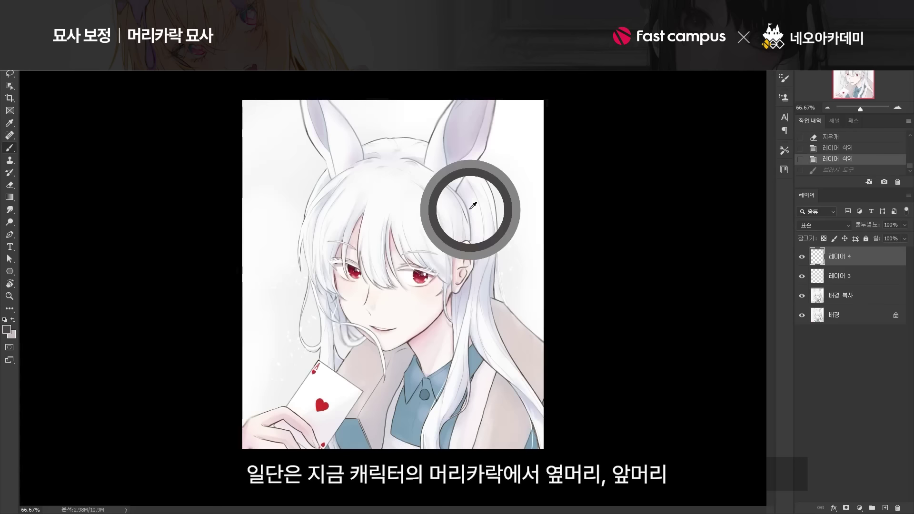
drag(462, 201, 473, 243)
key(ctrl+z)
key(ctrl+z)
Set the Eyedropper to sample from all layers and return to the Brush tool.
key(i)
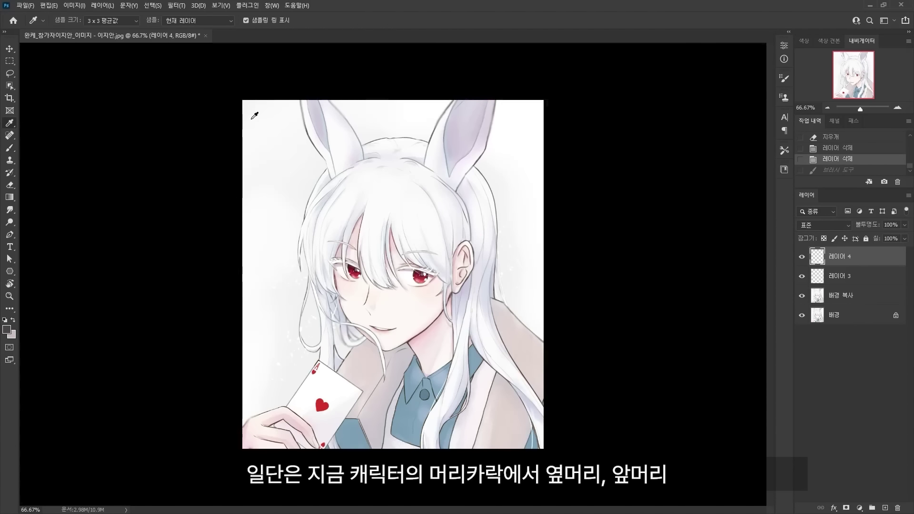
click(185, 21)
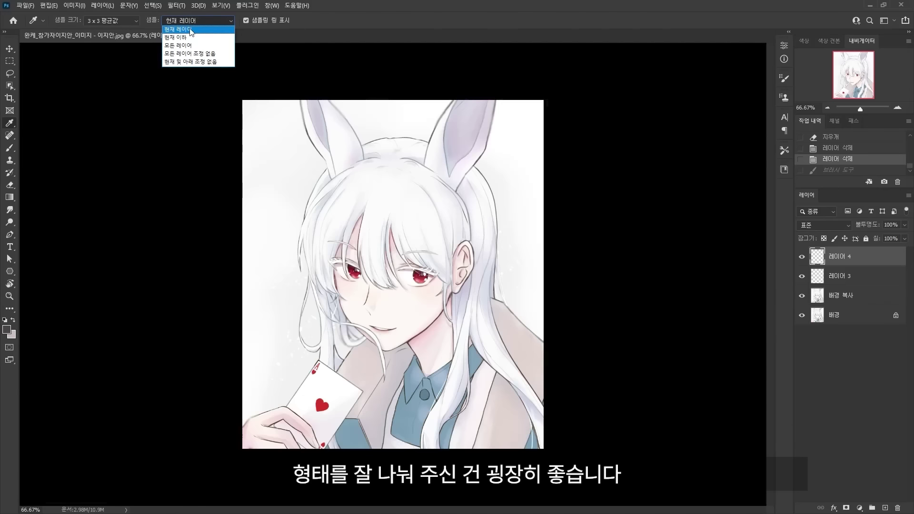
click(194, 49)
key(b)
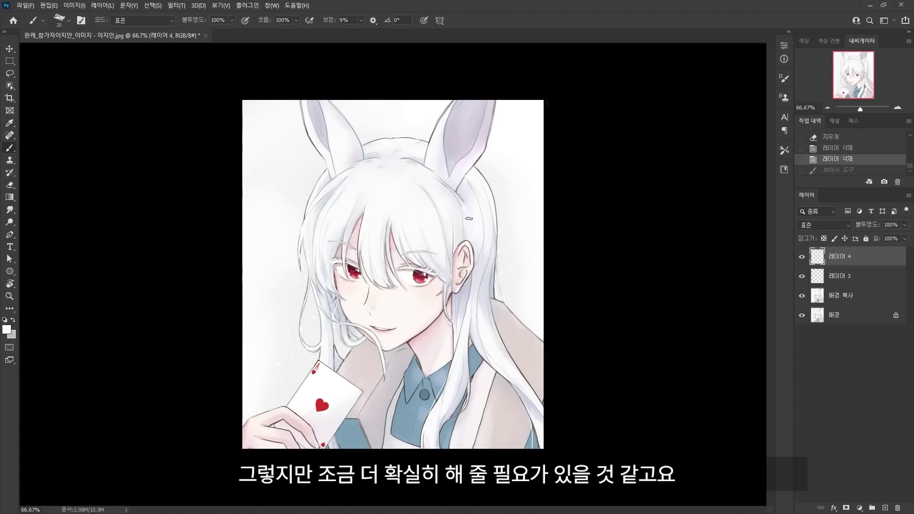
Paint light strokes on the crown hair below the rabbit ear and lavender shading on the inner hair beside the far cheek.
mouse_move(429, 181)
mouse_down()
mouse_move(437, 174)
mouse_move(452, 199)
mouse_up()
drag(440, 184, 459, 198)
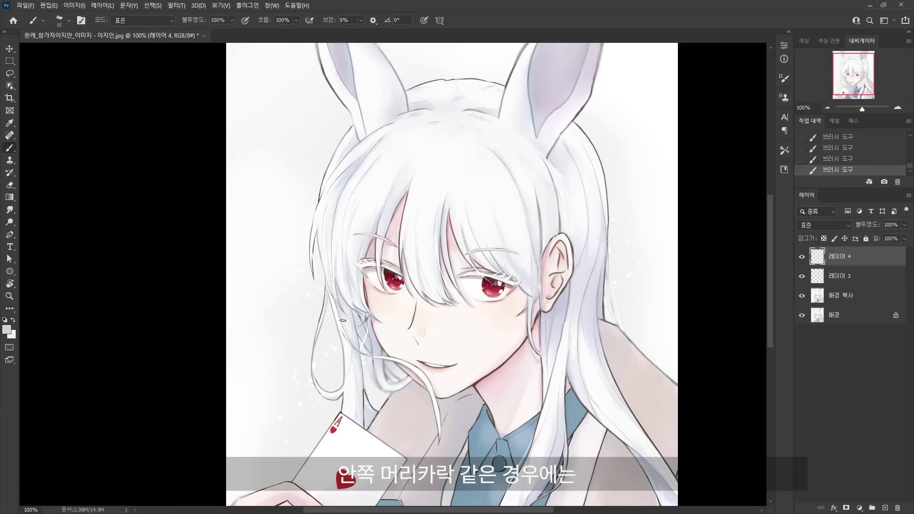
key(ctrl+z)
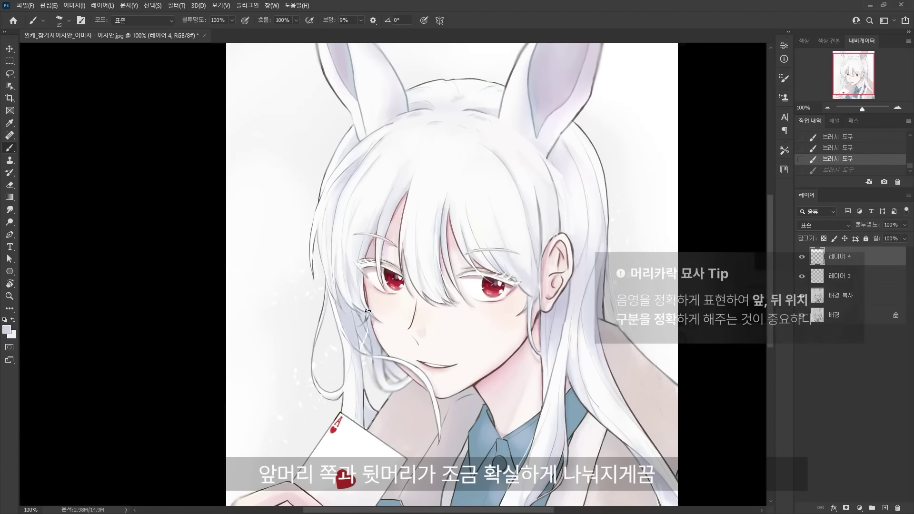
mouse_move(341, 280)
mouse_down()
mouse_move(364, 309)
mouse_move(350, 302)
mouse_move(345, 316)
mouse_move(361, 313)
mouse_move(364, 333)
mouse_up()
key(ctrl+z)
key(ctrl+z)
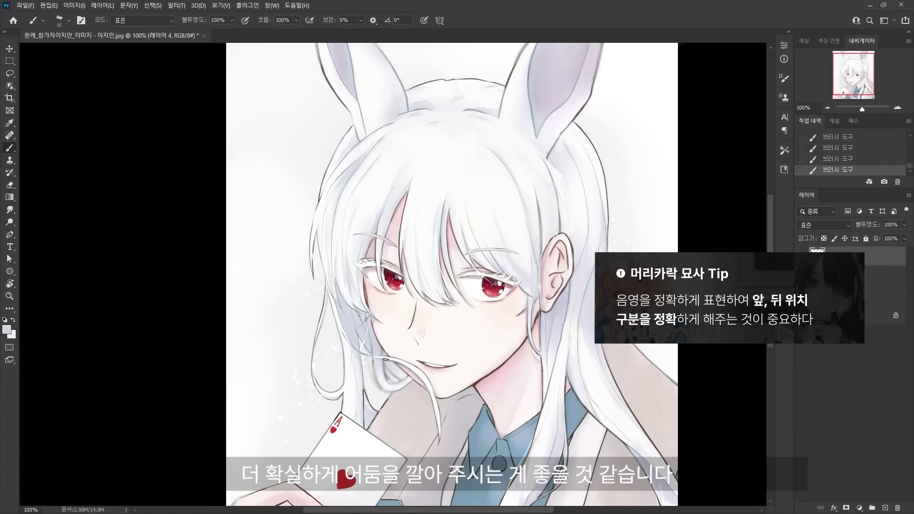
key(ctrl+z)
Shade the inner hair behind the far jawline and paint out the loose strand crossing the chin.
alt+click(380, 369)
drag(381, 371, 382, 391)
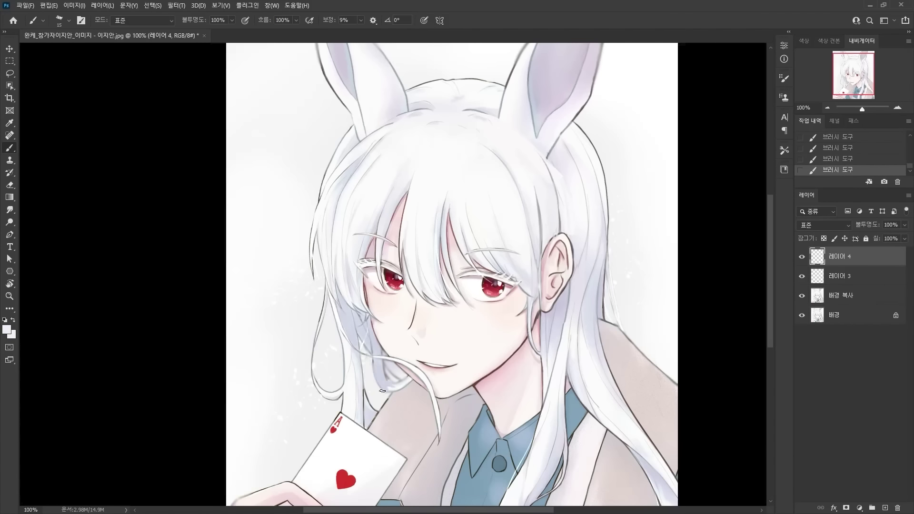
key(ctrl+z)
key(r)
drag(476, 266, 464, 311)
key(bracketright)
key(bracketright)
drag(390, 286, 385, 327)
key(r)
drag(472, 333, 481, 295)
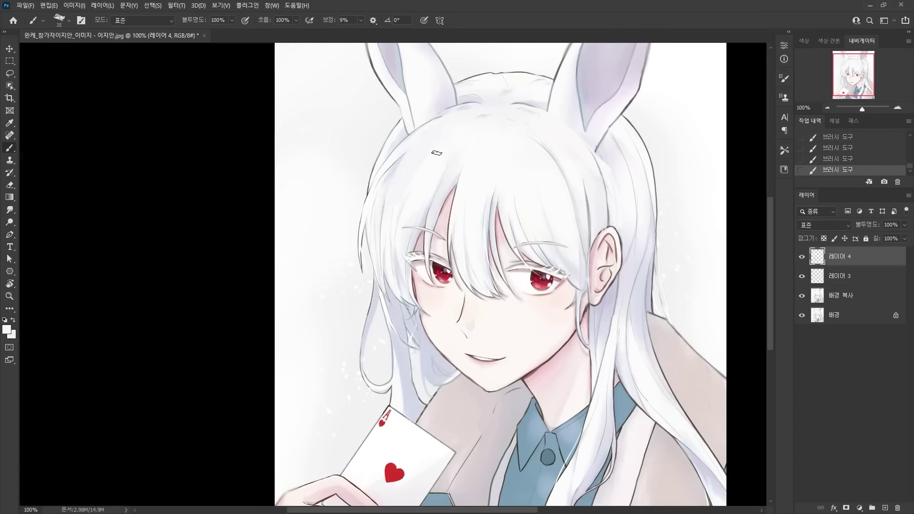
Cover the old strand lines in the front hair beside the far eye with near-white hair colour and tidy its edge.
drag(404, 155, 381, 245)
mouse_move(421, 219)
mouse_down()
mouse_move(497, 116)
mouse_move(383, 286)
mouse_up()
alt+click(390, 255)
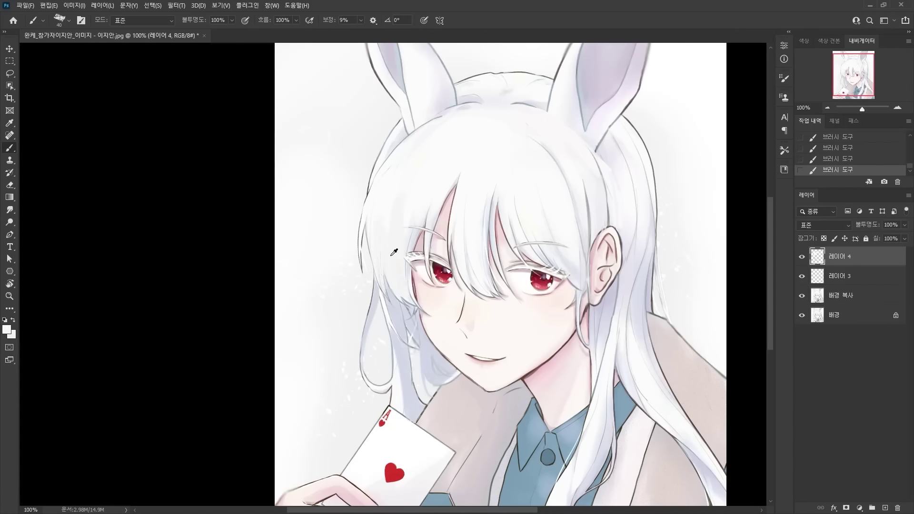
key(bracketleft)
key(bracketleft)
key(bracketleft)
key(bracketleft)
drag(388, 255, 380, 274)
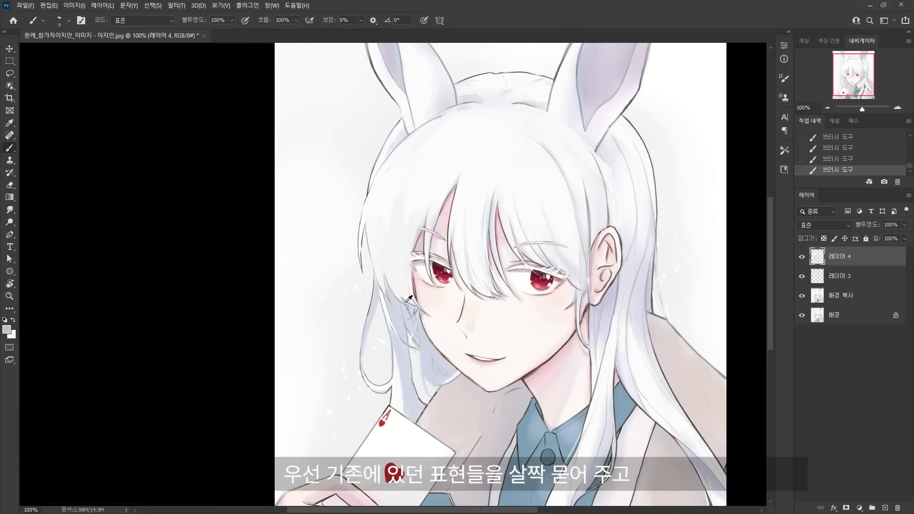
Compare the far-side front hair with and without the last brush stroke.
key(ctrl+z)
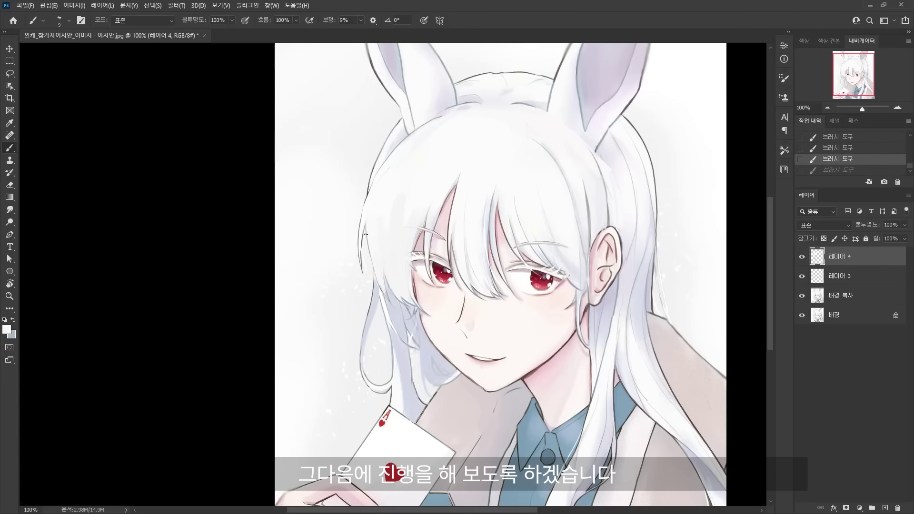
key(ctrl+shift+z)
key(ctrl+z)
key(ctrl+shift+z)
key(ctrl+z)
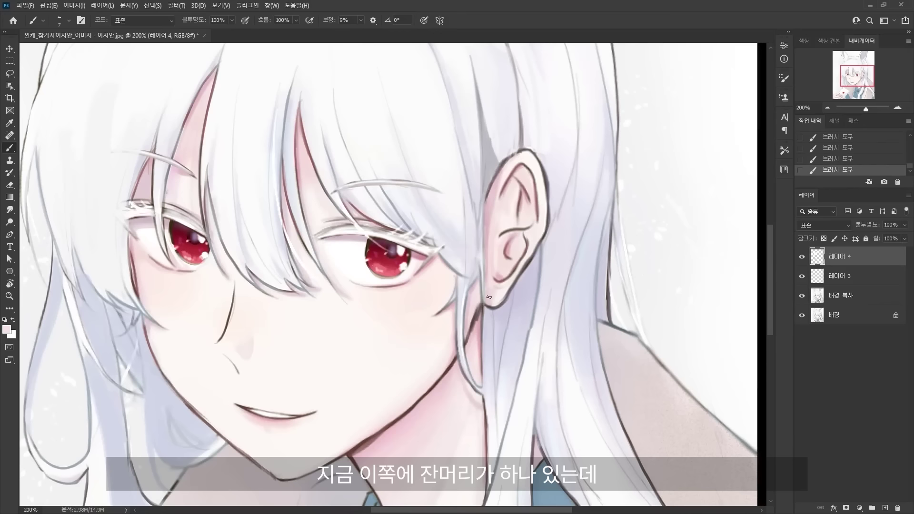
Outline the spot where the loose side strand runs into the earlobe to examine the overlapping silhouettes.
key(l)
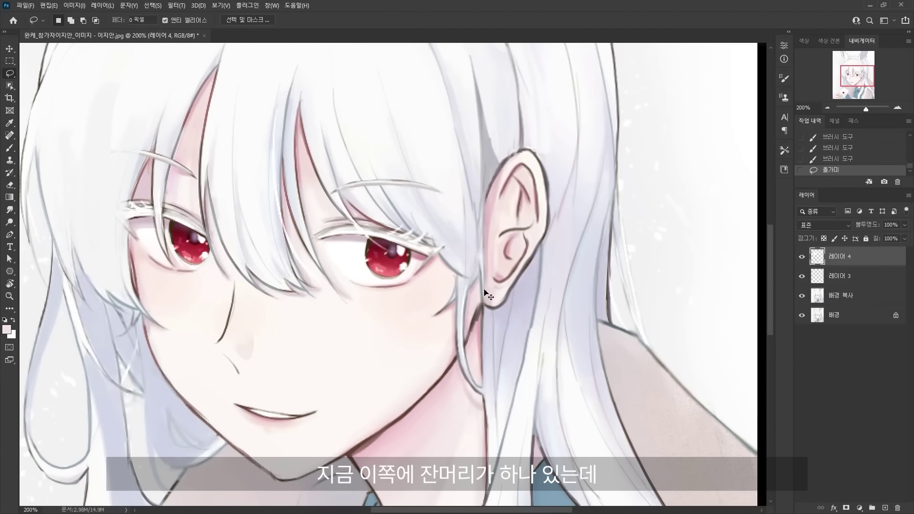
drag(481, 281, 481, 307)
drag(479, 349, 480, 354)
click(483, 315)
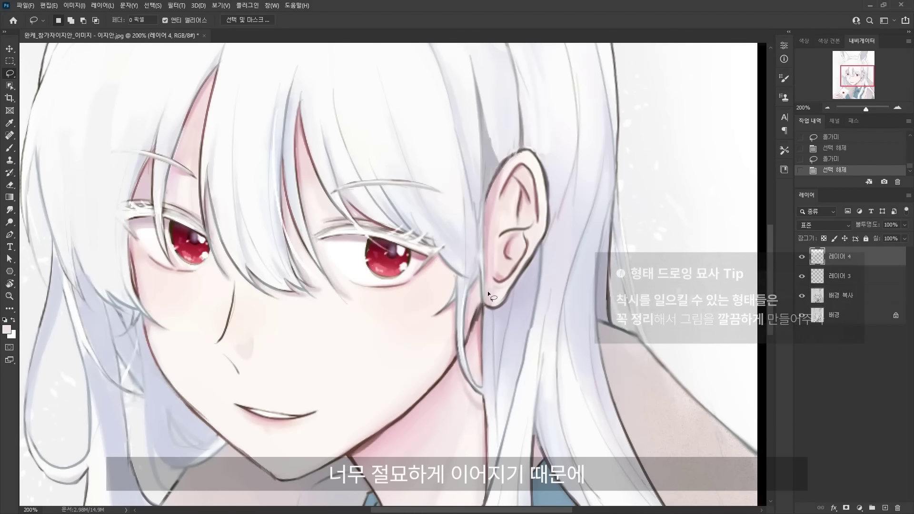
Paint pale pink skin tone between the loose side strand and the earlobe to separate their outlines.
key(b)
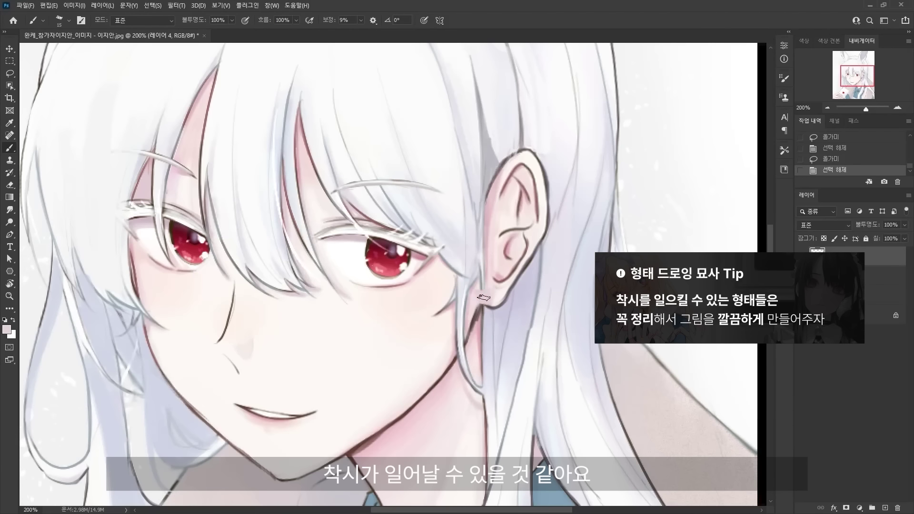
drag(483, 298, 482, 285)
drag(483, 280, 479, 291)
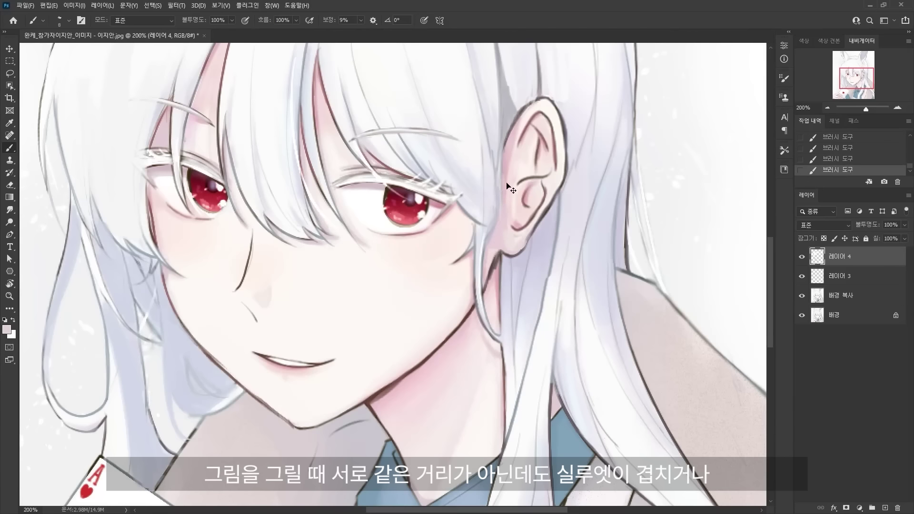
Compare the earlobe area before and after the retouch separating it from the side strand.
key(ctrl+z)
key(ctrl+shift+z)
key(ctrl+z)
key(ctrl+shift+z)
key(ctrl+z)
key(ctrl+shift+z)
key(ctrl+z)
key(ctrl+shift+z)
key(ctrl+z)
key(ctrl+shift+z)
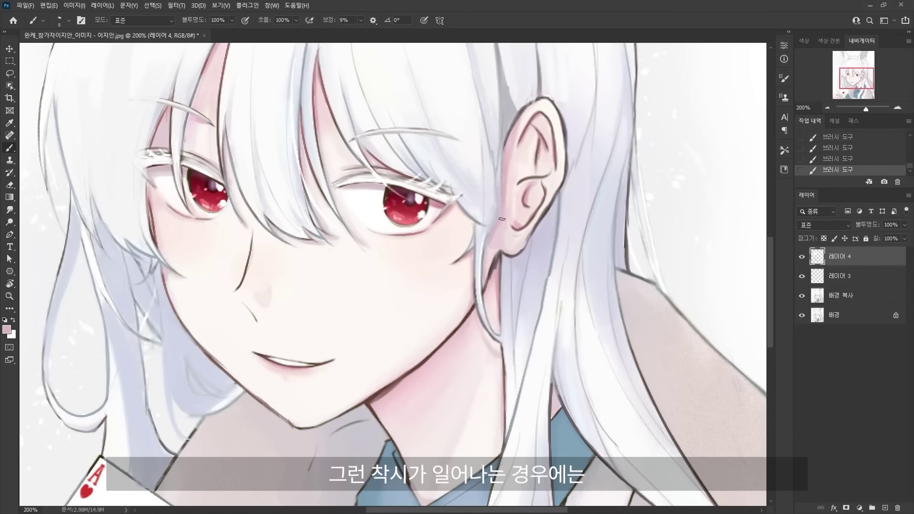
Refine the ear's front edge and the earlobe where they meet the side hair, using sampled pink tones.
key(r)
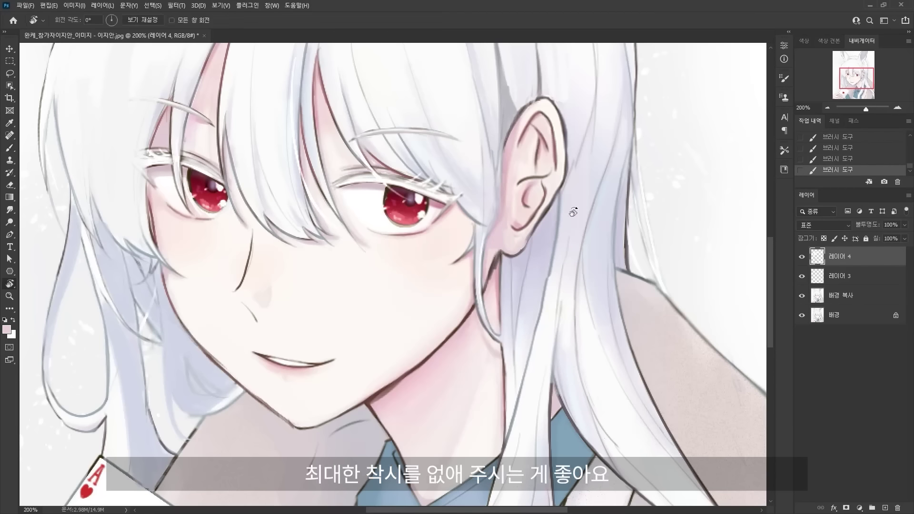
drag(573, 213, 421, 359)
mouse_move(517, 400)
mouse_down()
mouse_move(529, 265)
mouse_move(422, 291)
mouse_up()
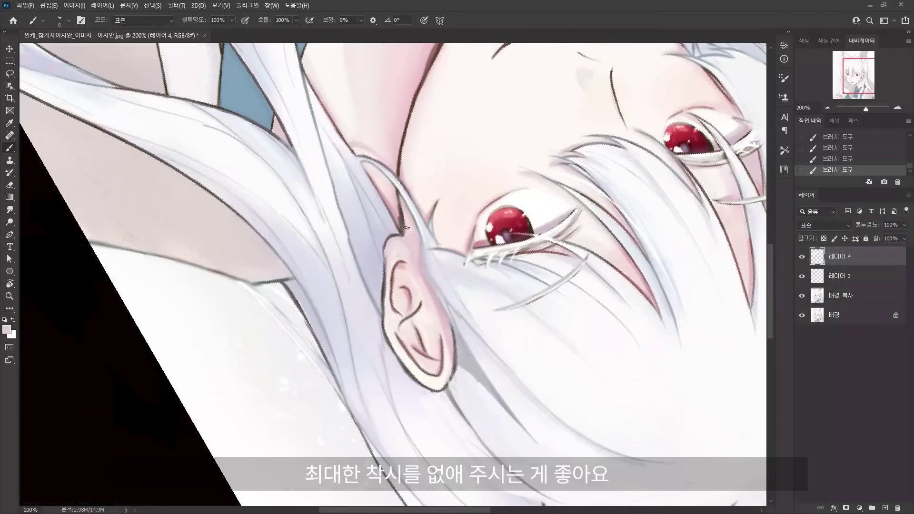
key(ctrl+z)
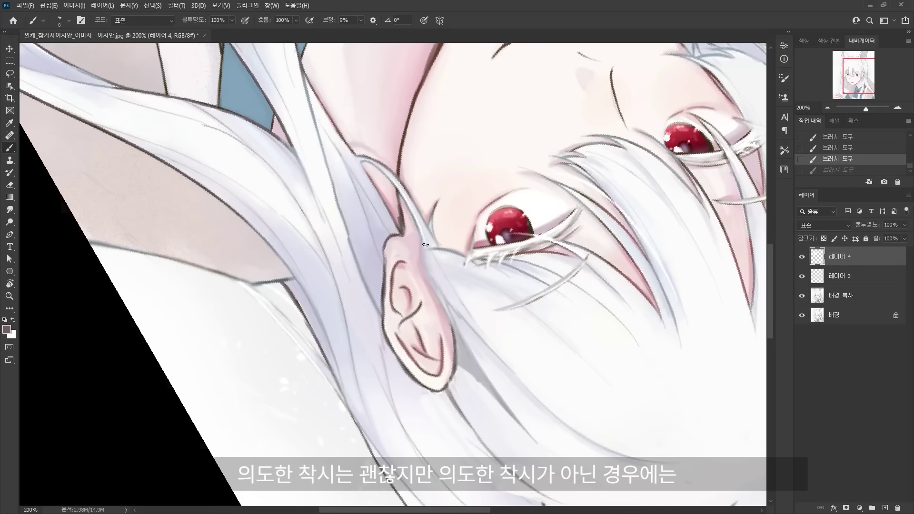
key(ctrl+alt+z)
key(ctrl+alt+z)
key(ctrl+alt+z)
key(ctrl+alt+z)
key(ctrl+alt+z)
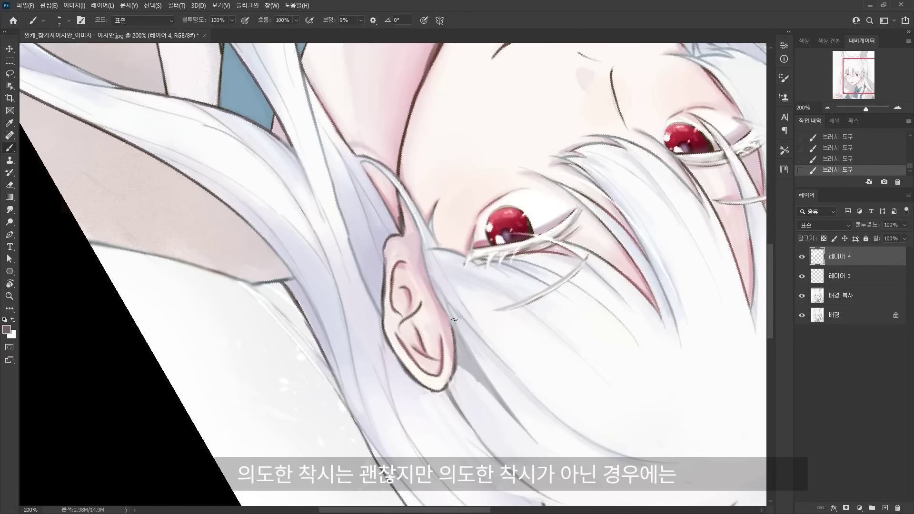
alt+click(420, 249)
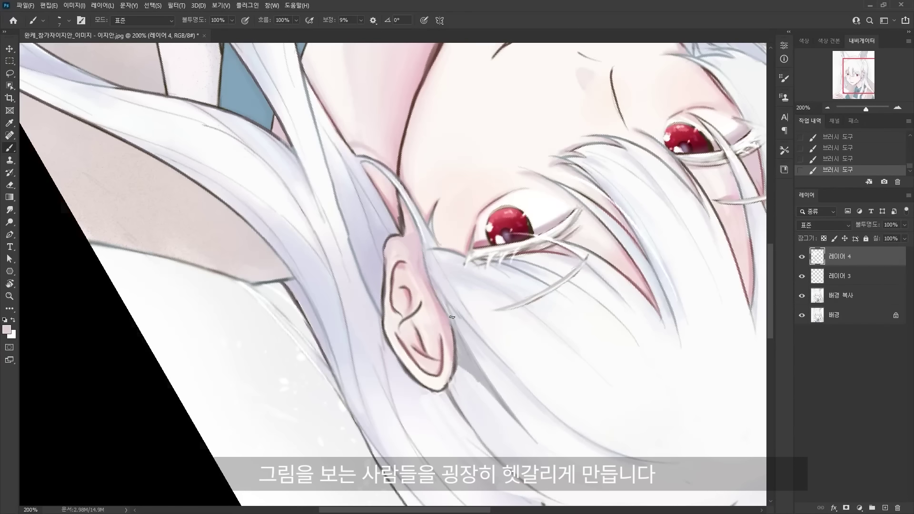
Paint over the old inner-ear lines with a flat pink base, keeping the outer rim and earlobe lighter.
key(Escape)
drag(408, 299, 546, 284)
mouse_move(515, 226)
mouse_down()
mouse_move(544, 217)
mouse_move(515, 202)
mouse_move(540, 165)
mouse_move(540, 205)
mouse_move(520, 209)
mouse_move(517, 228)
mouse_move(544, 153)
mouse_move(557, 188)
mouse_move(552, 152)
mouse_move(554, 177)
mouse_move(522, 208)
mouse_move(504, 249)
mouse_move(500, 225)
mouse_move(512, 256)
mouse_up()
key(ctrl+z)
key(l)
key(ctrl+d)
key(b)
key(bracketleft)
key(bracketleft)
mouse_move(511, 257)
mouse_down()
mouse_move(530, 259)
mouse_move(547, 228)
mouse_up()
alt+click(554, 217)
key(ctrl+z)
drag(550, 167, 531, 240)
alt+click(551, 245)
key(ctrl+z)
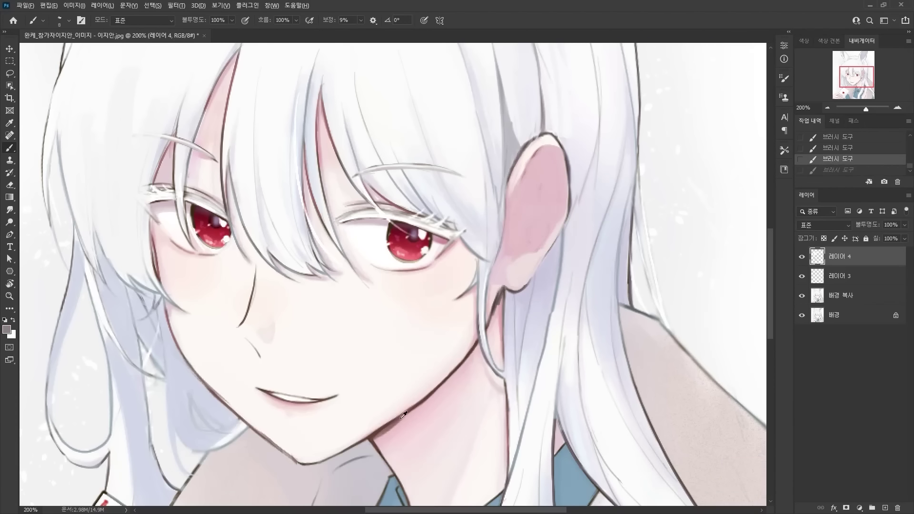
Draw a thin dark reddish-brown line along the ear's inner rim, curving down towards the earlobe.
key(bracketleft)
key(bracketleft)
key(bracketleft)
drag(515, 194, 558, 149)
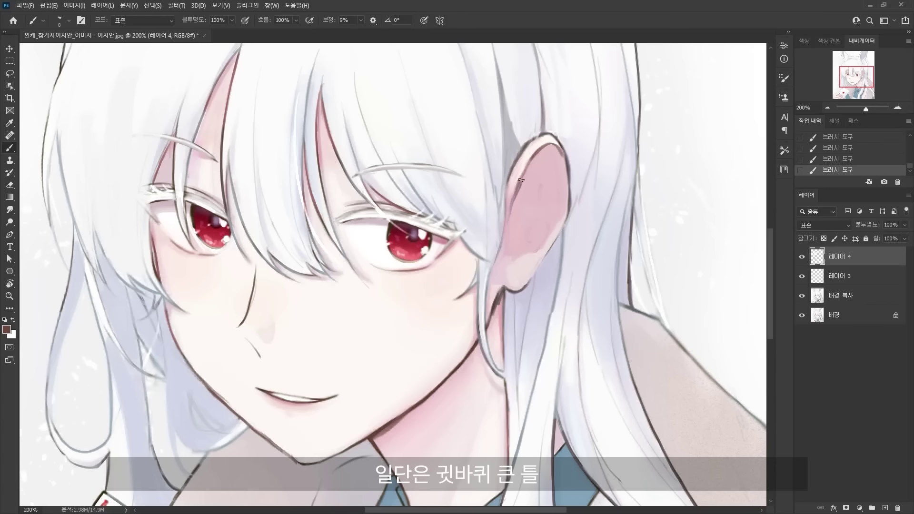
key(ctrl+z)
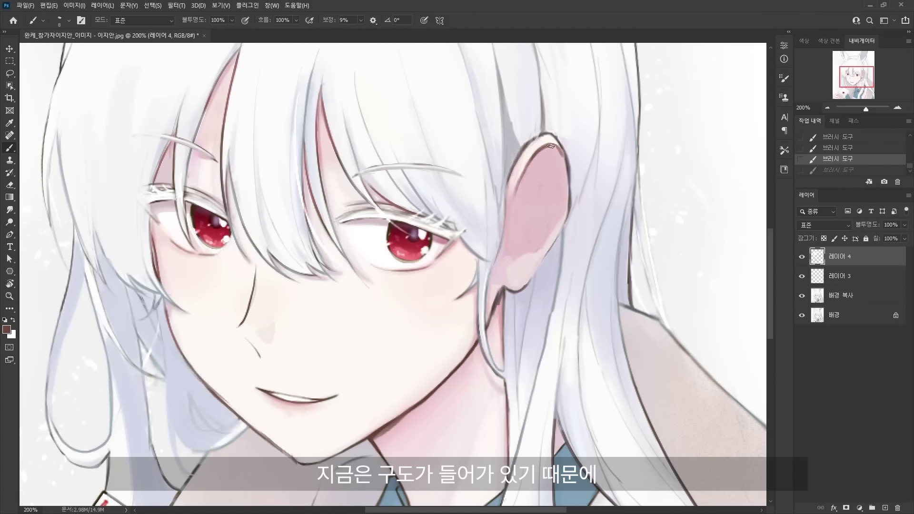
mouse_move(551, 146)
mouse_down()
mouse_move(560, 152)
mouse_move(542, 181)
mouse_move(526, 141)
mouse_move(512, 183)
mouse_move(516, 150)
mouse_up()
key(ctrl+z)
key(ctrl+z)
key(ctrl+z)
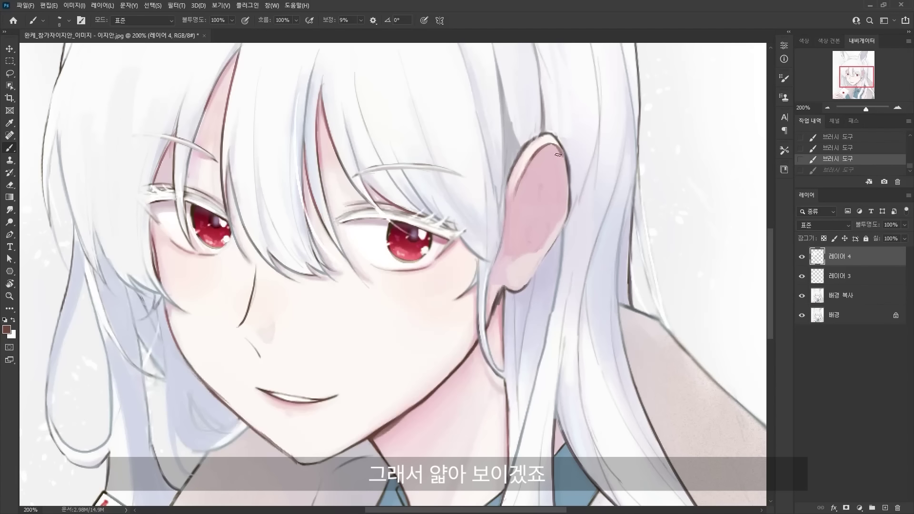
drag(560, 163, 562, 164)
key(ctrl+z)
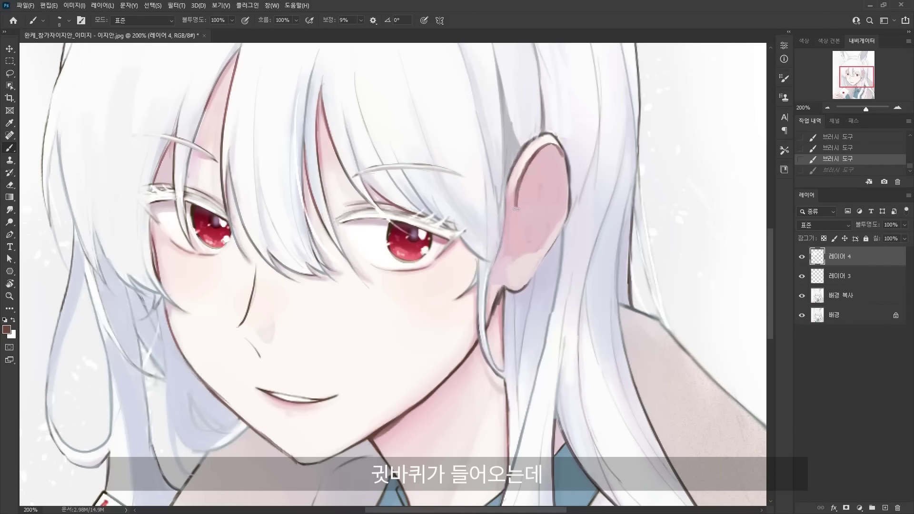
key(ctrl+shift+z)
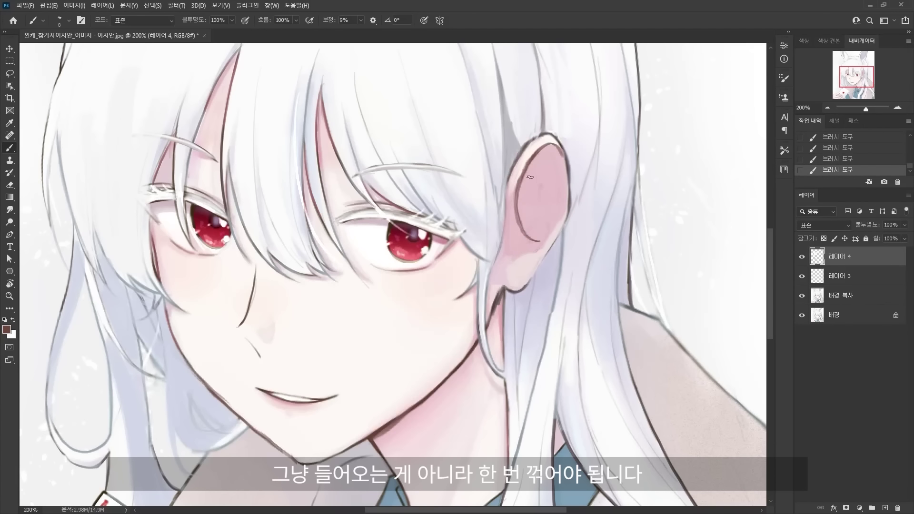
Redraw the ear's inner rim line closer to the front edge, curling its lower end roundly inward.
key(ctrl+z)
drag(519, 217, 523, 220)
key(ctrl+z)
mouse_move(527, 161)
mouse_down()
mouse_move(519, 175)
mouse_move(526, 236)
mouse_up()
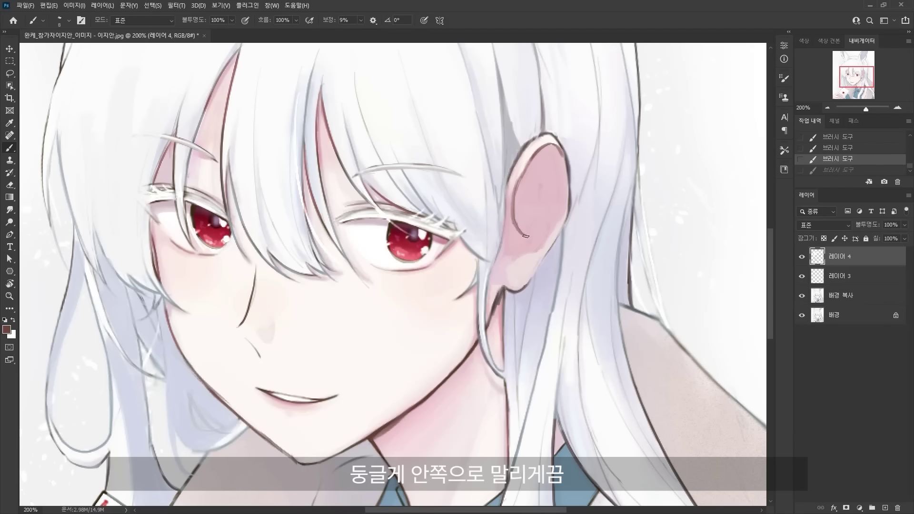
key(ctrl+shift+z)
key(ctrl+z)
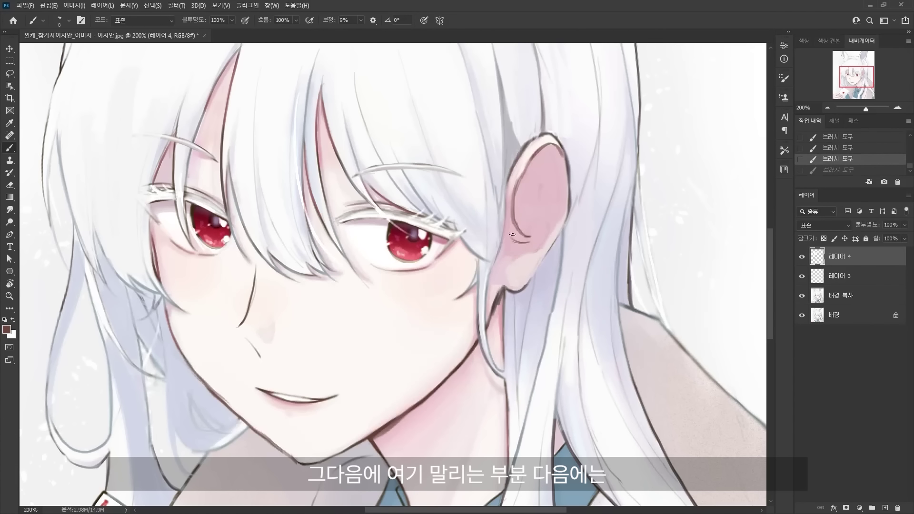
Draw a small pointed tragus below the rim line and a dark ear-hole mark beneath it.
drag(505, 259, 517, 246)
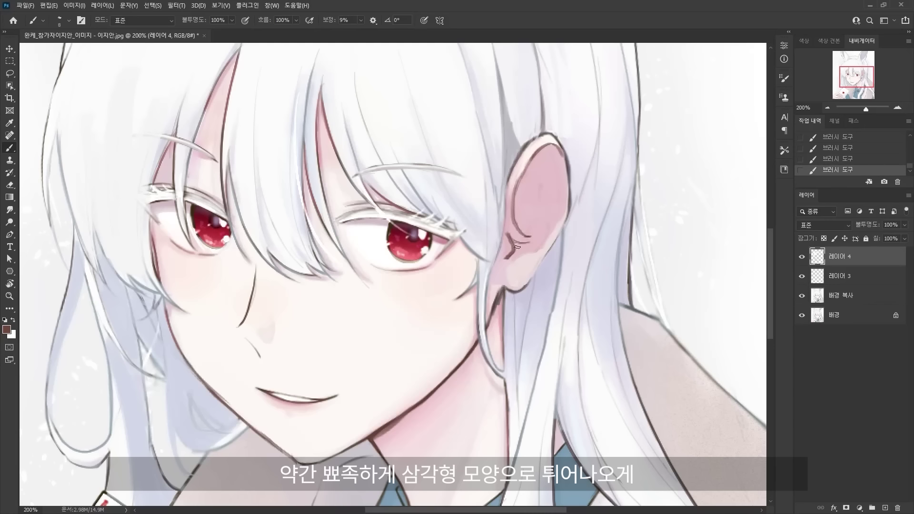
key(ctrl+z)
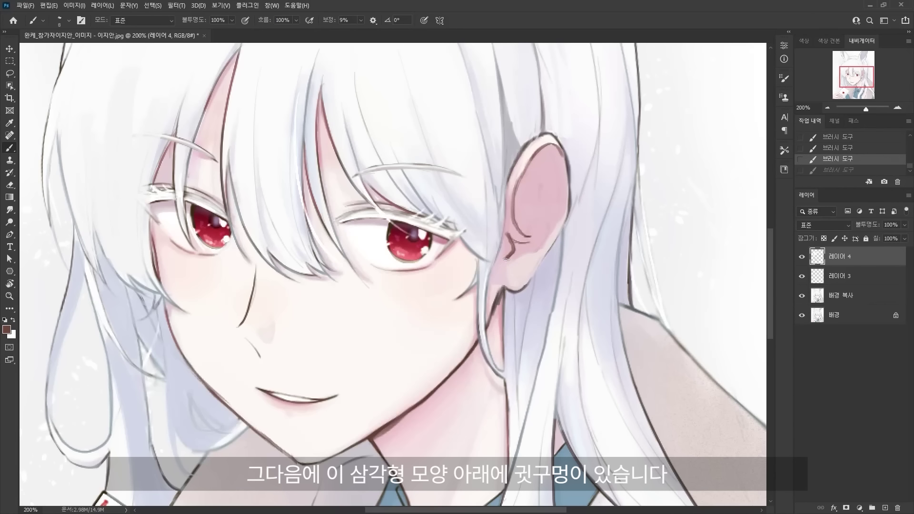
drag(513, 255, 510, 257)
key(ctrl+z)
mouse_move(505, 258)
mouse_down()
mouse_move(513, 252)
mouse_move(511, 263)
mouse_up()
key(x)
alt+click(516, 265)
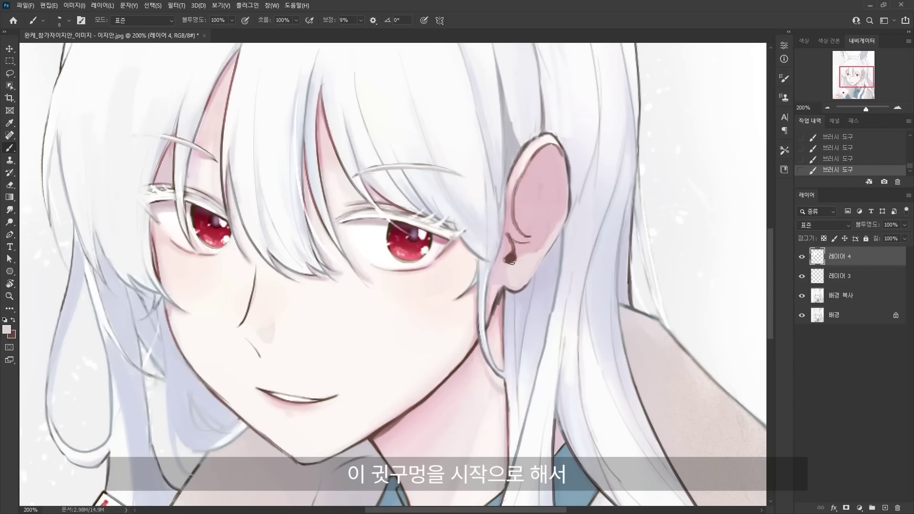
Draw the line from the ear hole over the earlobe and back up along the outer rim.
key(ctrl+z)
key(ctrl+shift+z)
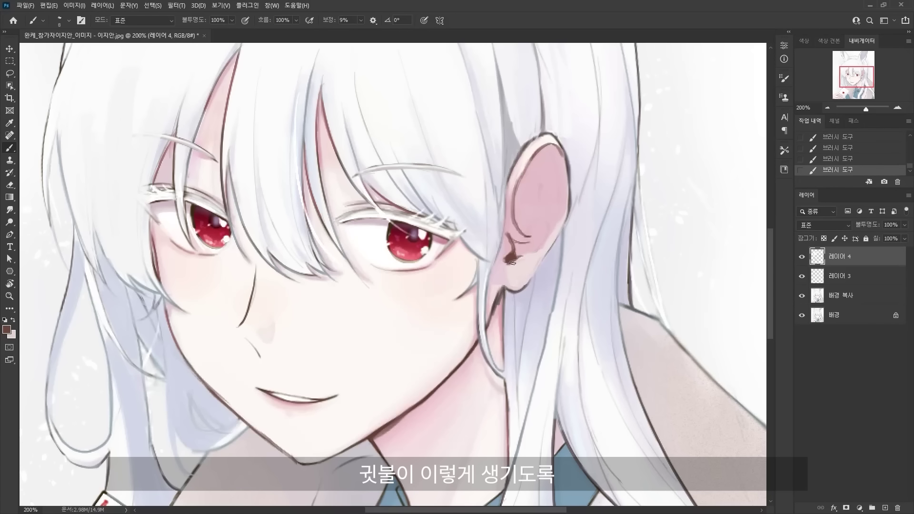
key(ctrl+z)
key(ctrl+shift+z)
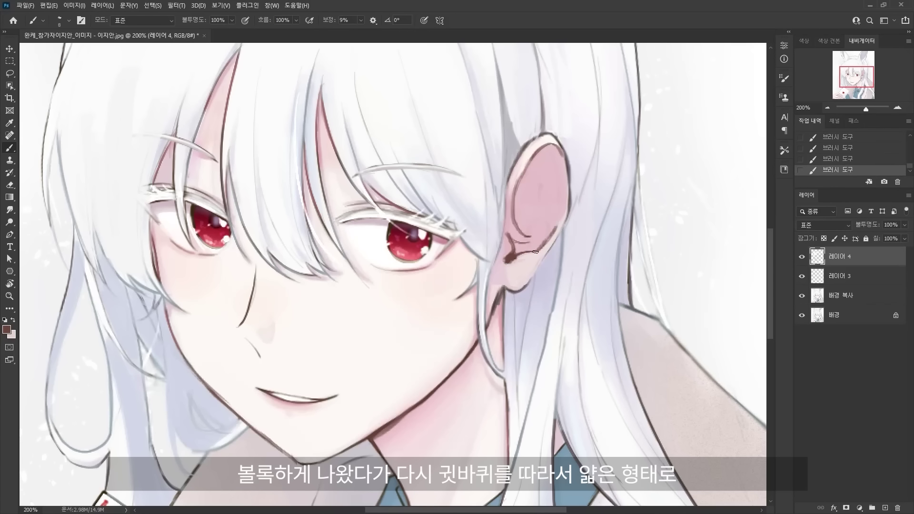
key(x)
alt+click(543, 231)
key(x)
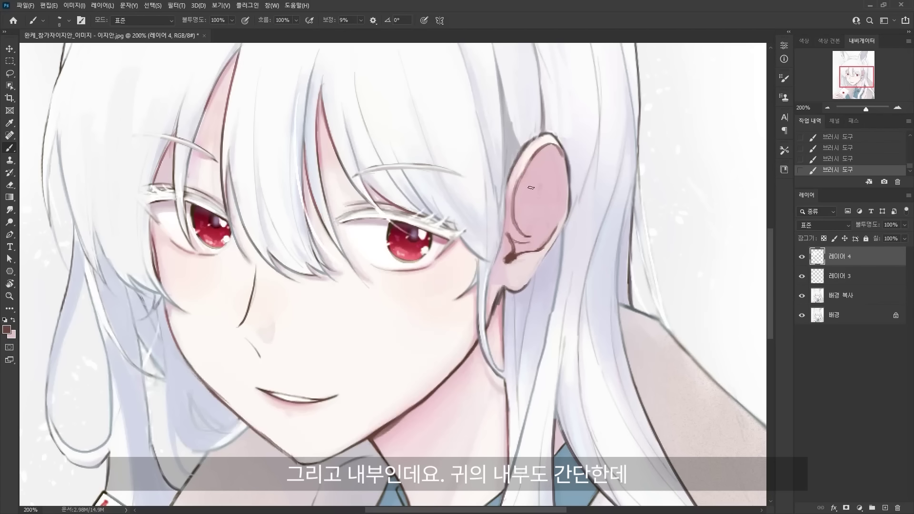
Draw the inner-ear folds as curved reddish-brown lines in the middle of the ear, with small accents under the upper rim.
key(ctrl+z)
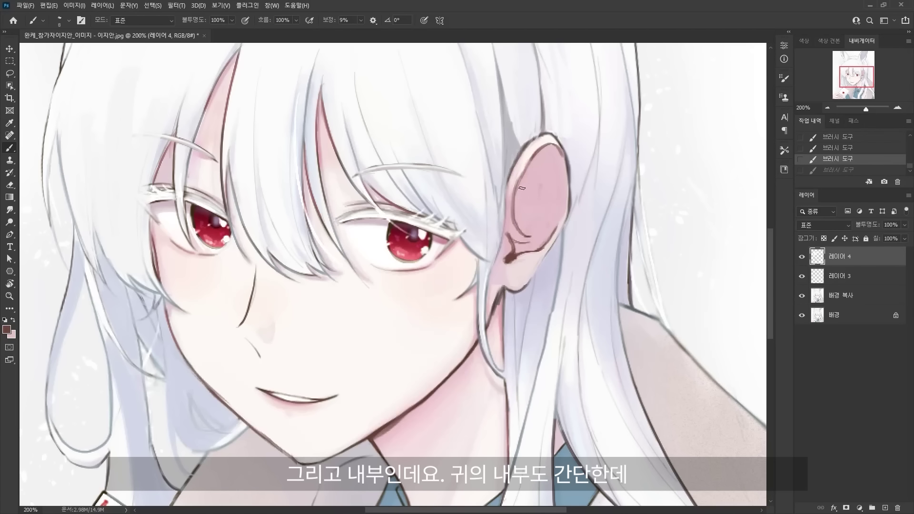
drag(521, 188, 540, 226)
key(ctrl+z)
key(x)
key(n)
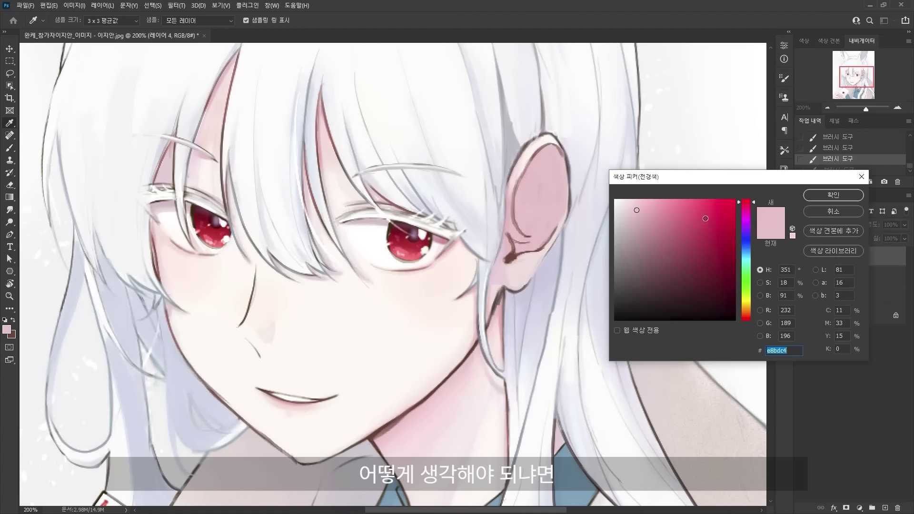
click(724, 208)
key(Return)
drag(519, 183, 546, 190)
mouse_move(541, 156)
mouse_down()
mouse_move(547, 191)
mouse_move(538, 197)
mouse_move(535, 171)
mouse_move(563, 177)
mouse_up()
key(ctrl+z)
key(ctrl+z)
key(x)
key(ctrl+z)
key(ctrl+shift+z)
key(ctrl+z)
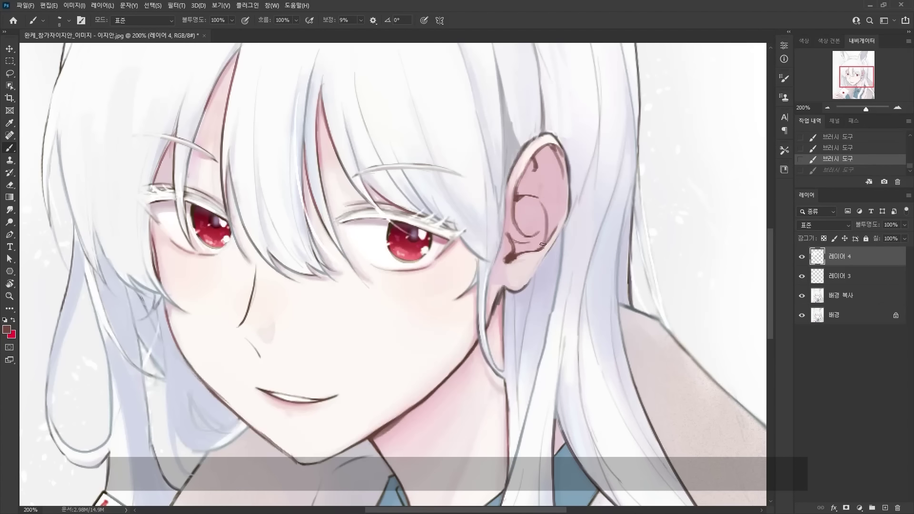
key(ctrl+shift+z)
key(ctrl+z)
key(ctrl+z)
Reinforce the far cheek's contour from beside the far eye down to the cheek with a thin dark line.
key(ctrl+minus)
key(ctrl+minus)
key(ctrl+plus)
key(ctrl+plus)
drag(629, 223, 591, 241)
alt+click(591, 242)
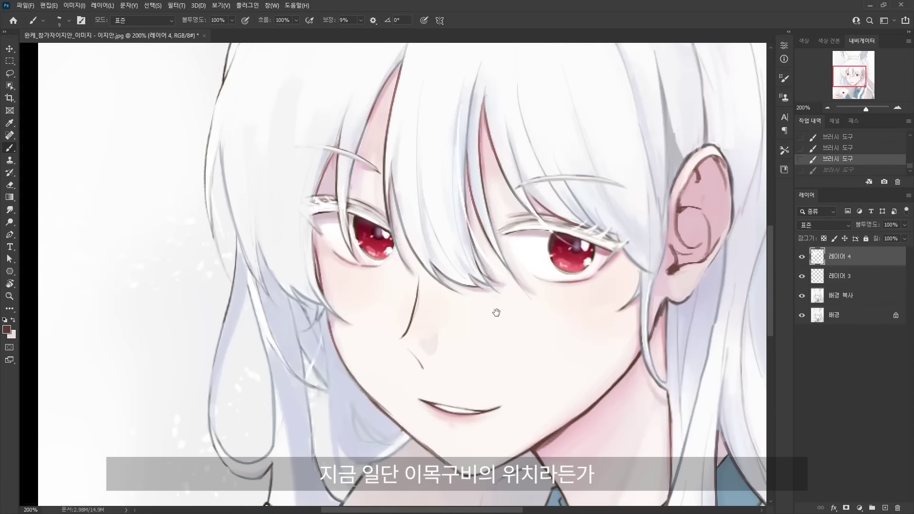
mouse_move(495, 310)
mouse_down()
mouse_move(457, 301)
mouse_move(512, 296)
mouse_up()
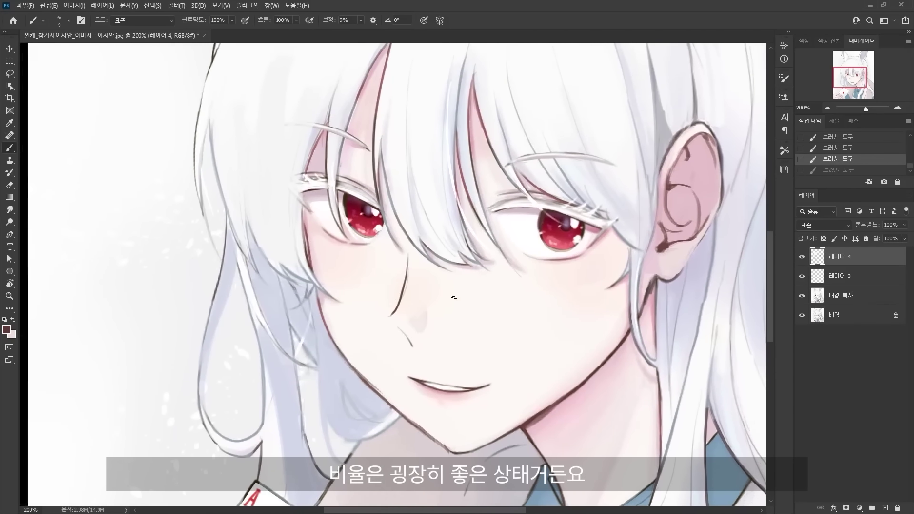
key(l)
key(b)
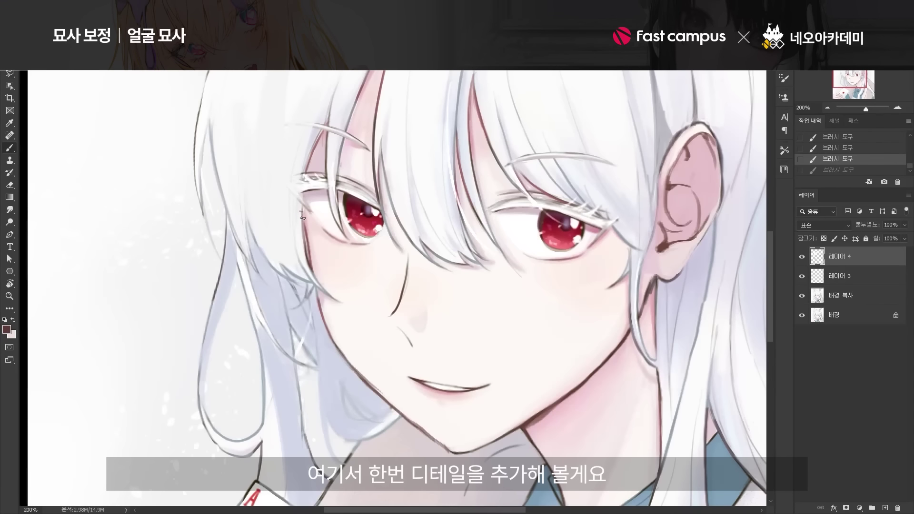
key(ctrl+shift+z)
key(ctrl+z)
key(ctrl+shift+z)
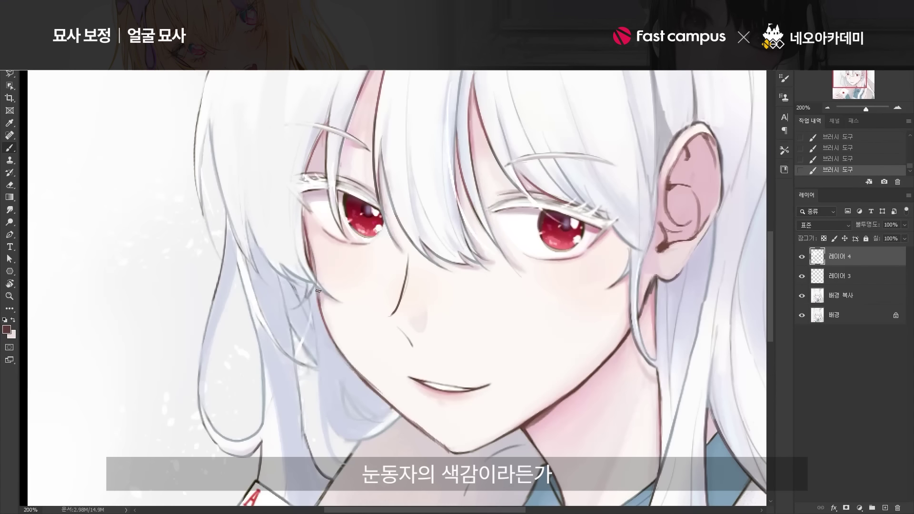
key(ctrl+z)
key(ctrl+shift+z)
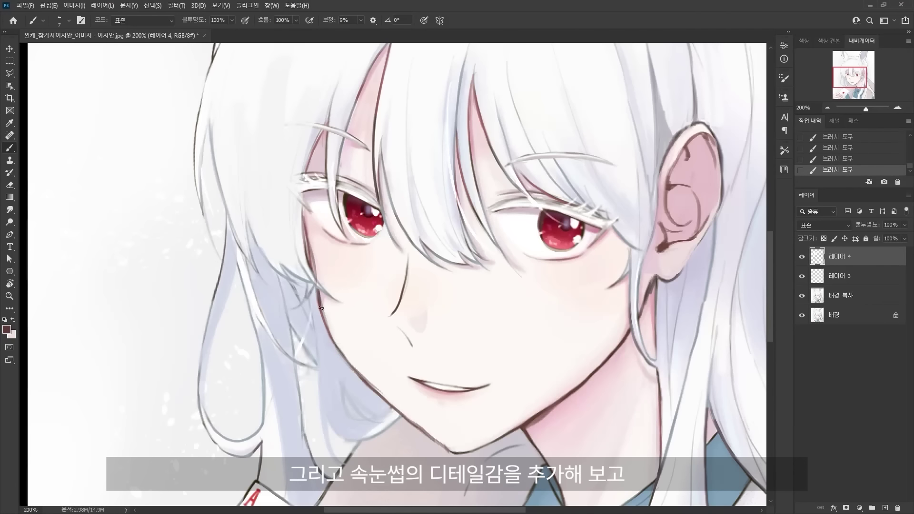
Clean up the far jaw outline beside the mouth using sampled skin tones.
alt+click(371, 379)
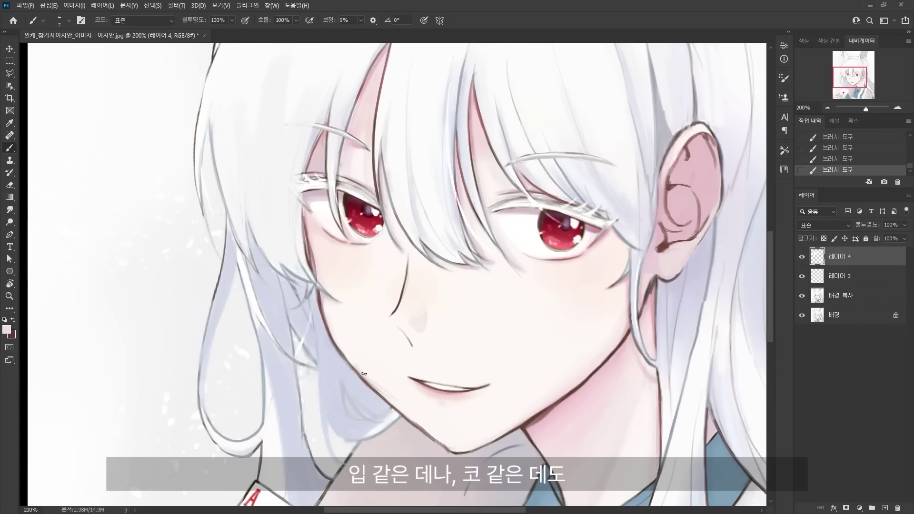
key(ctrl+z)
key(ctrl+z)
alt+click(374, 368)
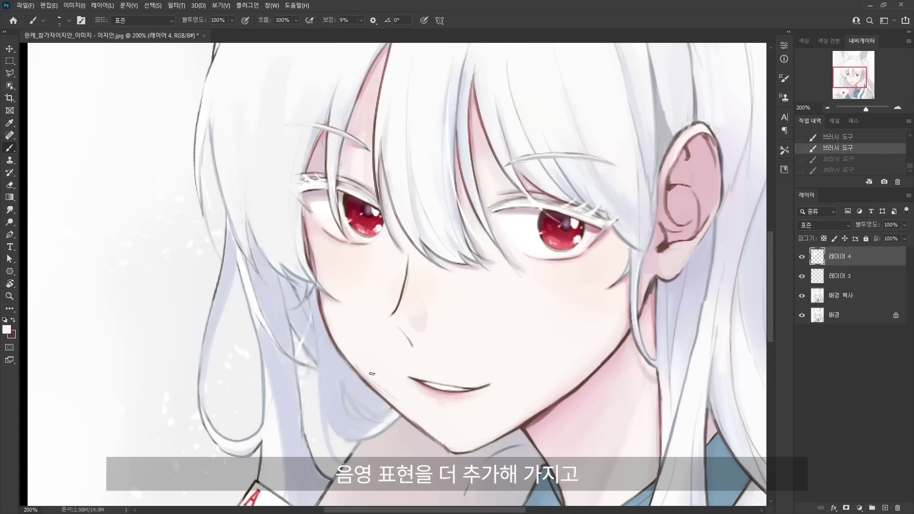
key(bracketright)
key(bracketright)
key(bracketright)
key(bracketright)
key(ctrl+shift+z)
key(ctrl+shift+z)
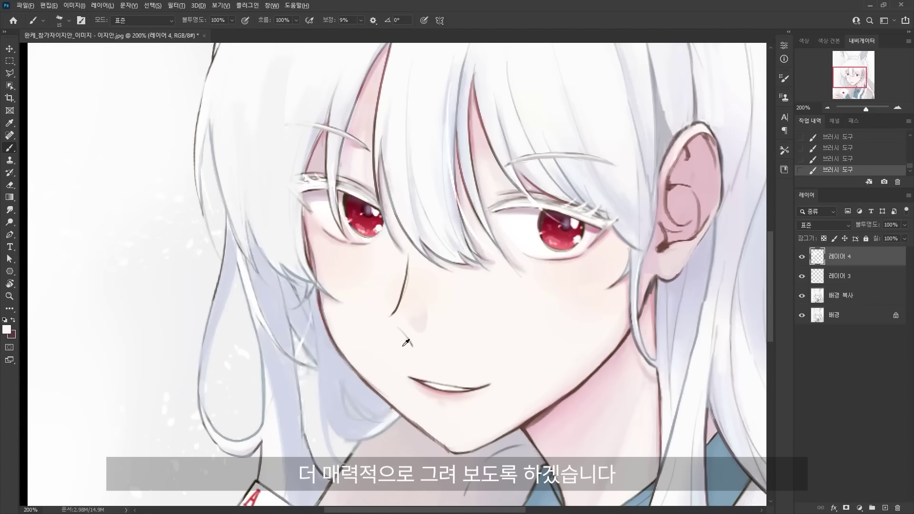
Paint over the slanted nose-base line with skin tone and replace it with a short, thin horizontal stroke.
alt+click(413, 359)
mouse_move(420, 328)
mouse_down()
mouse_move(398, 298)
mouse_move(408, 269)
mouse_move(411, 340)
mouse_move(431, 328)
mouse_up()
key(bracketleft)
key(bracketleft)
key(bracketleft)
key(x)
key(x)
key(ctrl+z)
key(x)
Paint a pale pink shadow plane from the nose bridge over the far side of the face towards the chin with a larger brush.
alt+click(413, 268)
key(bracketright)
key(bracketright)
key(bracketright)
key(bracketright)
key(bracketright)
key(bracketright)
key(bracketright)
mouse_move(419, 266)
mouse_down()
mouse_move(351, 305)
mouse_move(401, 349)
mouse_move(442, 430)
mouse_up()
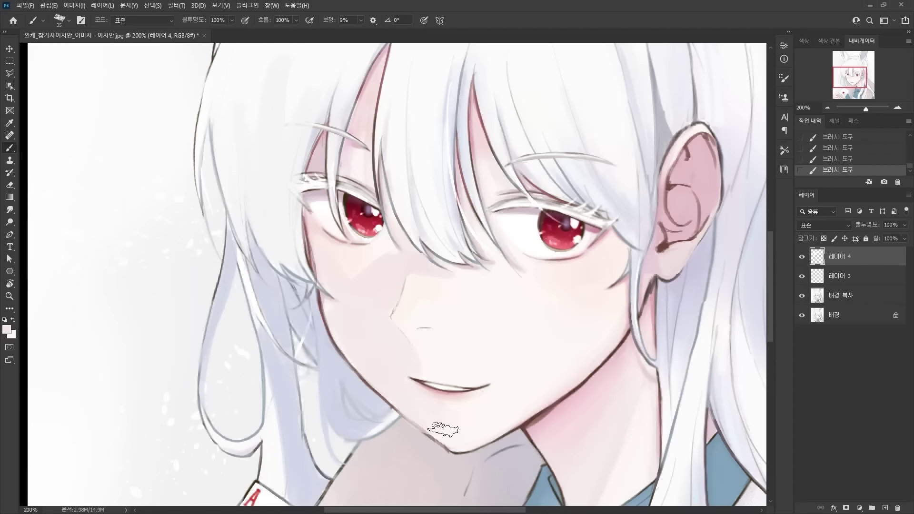
Tidy the far jaw edge towards the chin with a smaller brush and a tone sampled beside it.
alt+click(391, 407)
key(bracketleft)
key(bracketleft)
key(bracketleft)
key(bracketleft)
key(bracketleft)
key(bracketleft)
key(bracketleft)
key(bracketleft)
drag(396, 411, 426, 433)
key(bracketright)
key(bracketright)
key(bracketright)
mouse_move(405, 329)
mouse_down()
mouse_move(419, 375)
mouse_move(406, 335)
mouse_up()
key(ctrl+z)
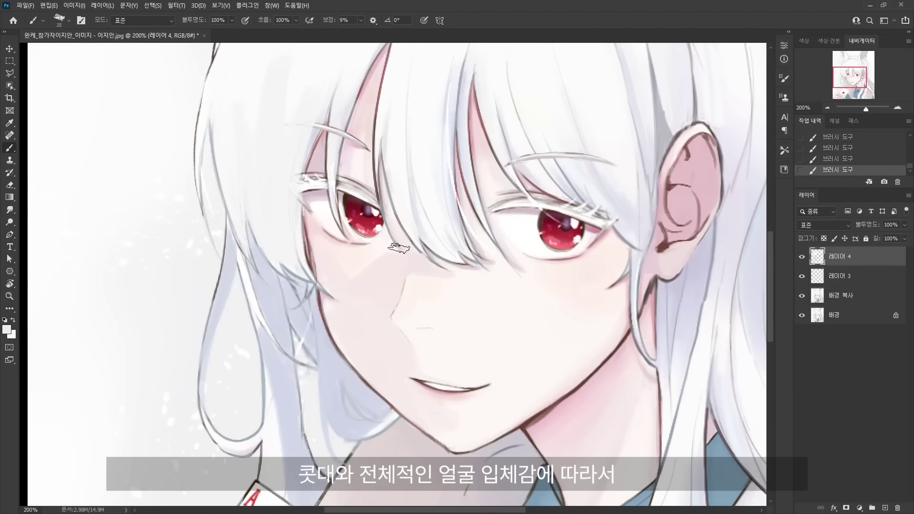
Refine the shading on the cheek beneath the far eye with sampled skin tones.
alt+click(398, 253)
key(bracketright)
key(bracketright)
key(bracketleft)
key(bracketleft)
key(bracketleft)
key(ctrl+z)
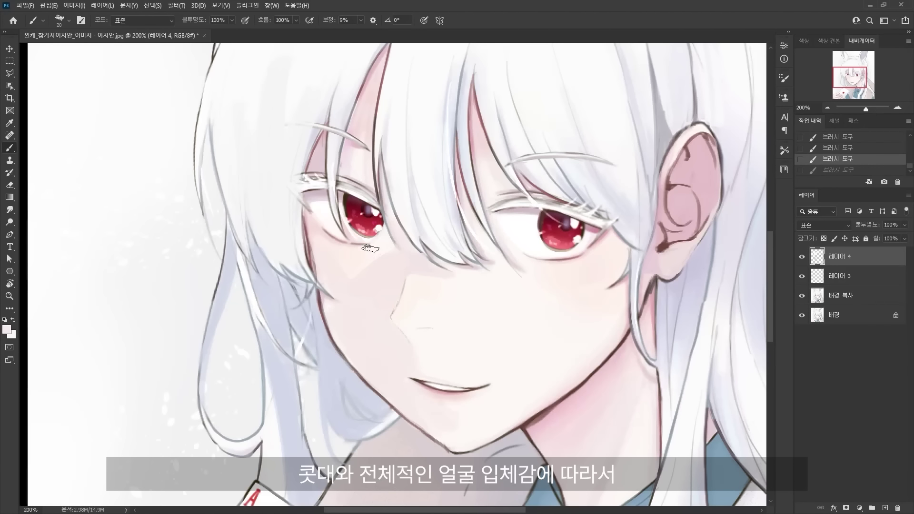
key(ctrl+shift+z)
key(ctrl+z)
key(ctrl+shift+z)
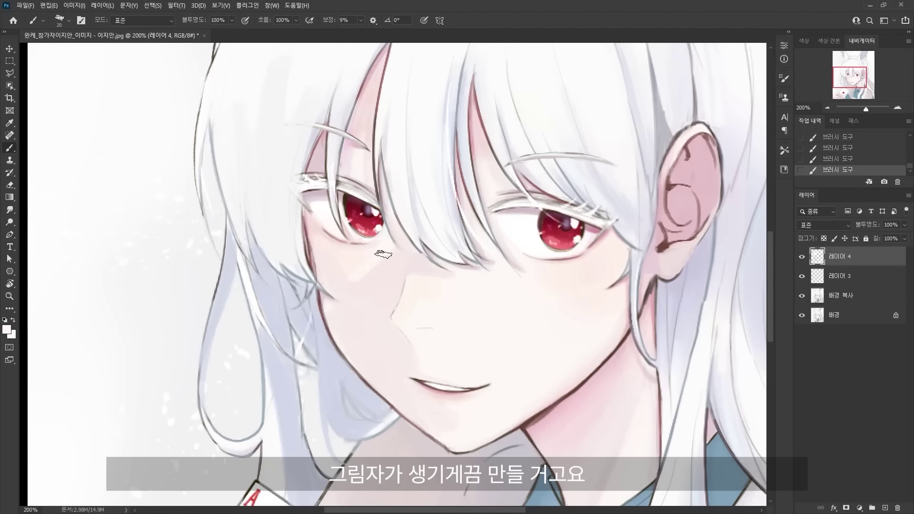
key(ctrl+z)
key(ctrl+shift+z)
Add the shadow cast by the bangs across the nose bridge between the eyes, using a sampled skin-shadow tone.
alt+click(383, 254)
key(bracketright)
key(bracketright)
key(bracketright)
drag(428, 269, 472, 274)
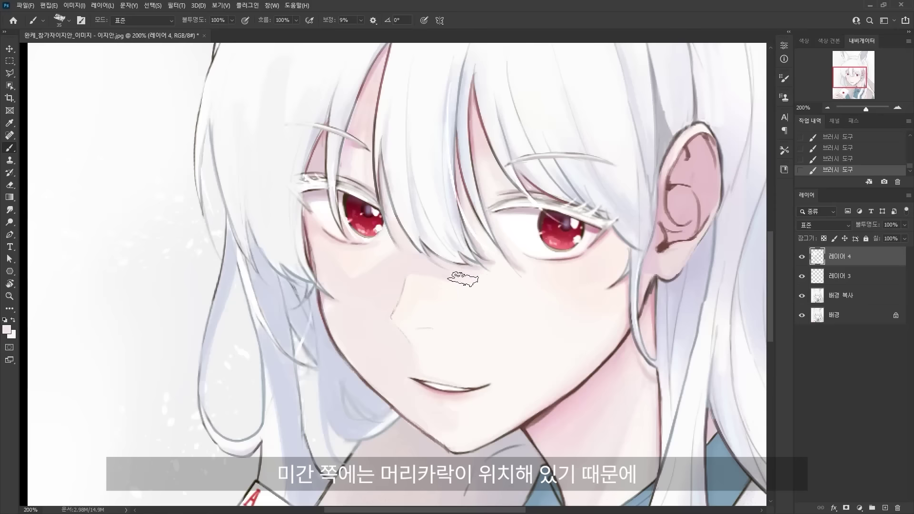
key(ctrl+z)
key(ctrl+z)
alt+click(470, 275)
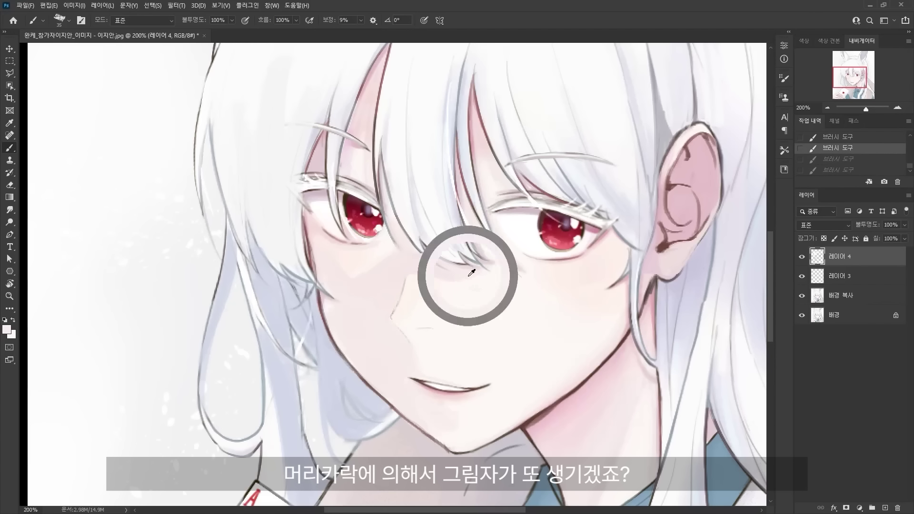
key(ctrl+shift+z)
key(ctrl+shift+z)
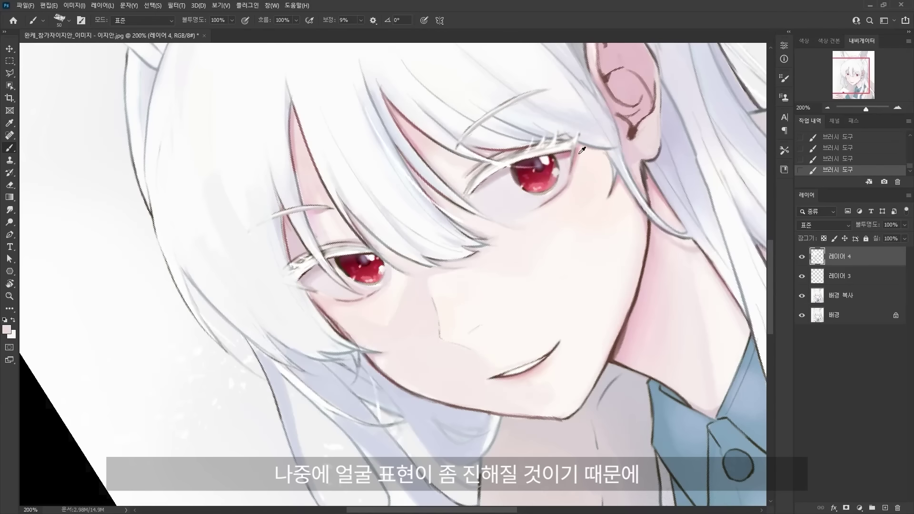
Tone down the whites of the eyes towards the skin tone, adding pink sampled from the ear at the near eye's outer corner.
alt+click(633, 125)
key(comma)
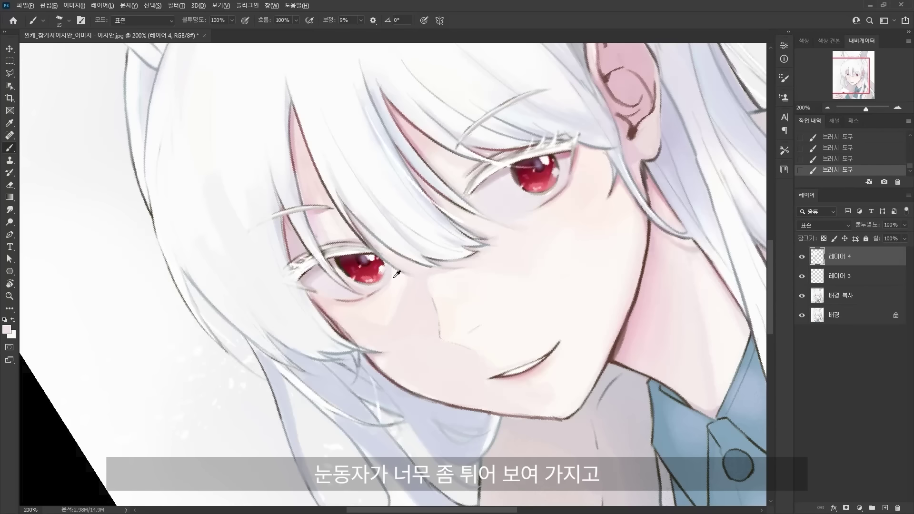
key(r)
drag(606, 196, 552, 306)
key(Escape)
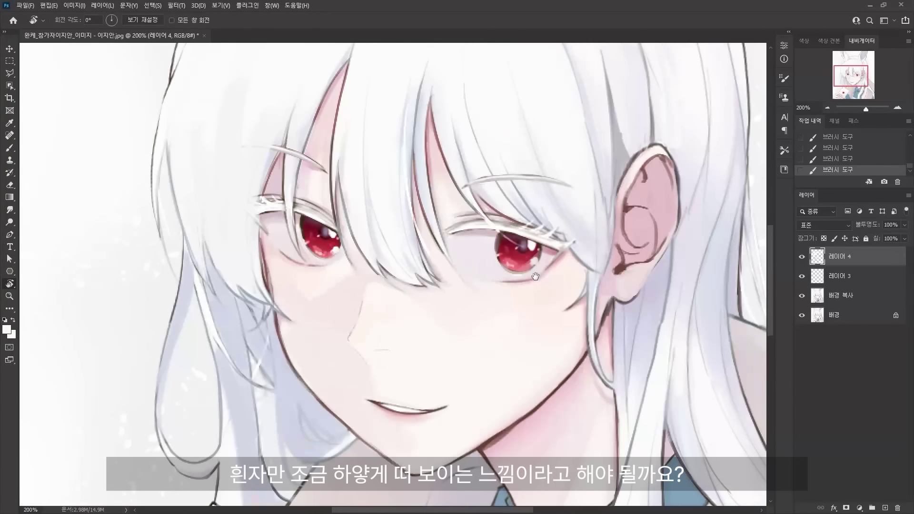
drag(535, 276, 567, 293)
key(b)
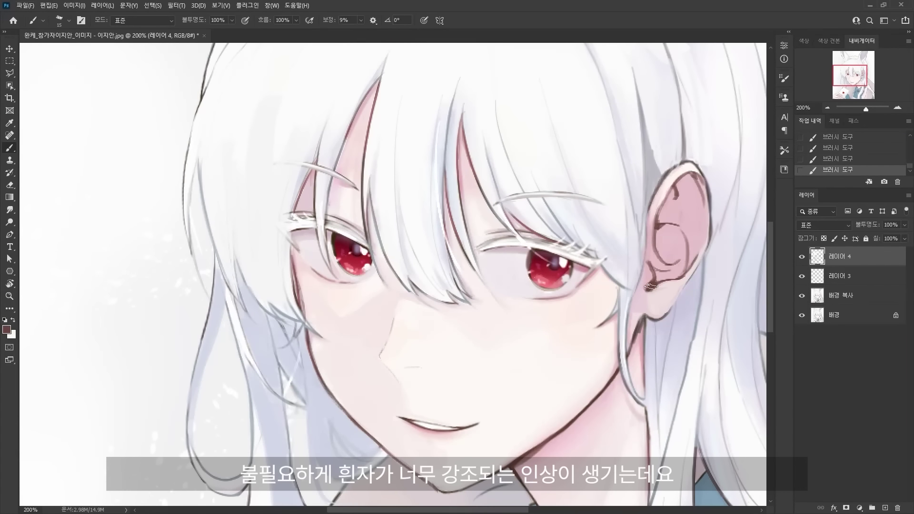
key(bracketleft)
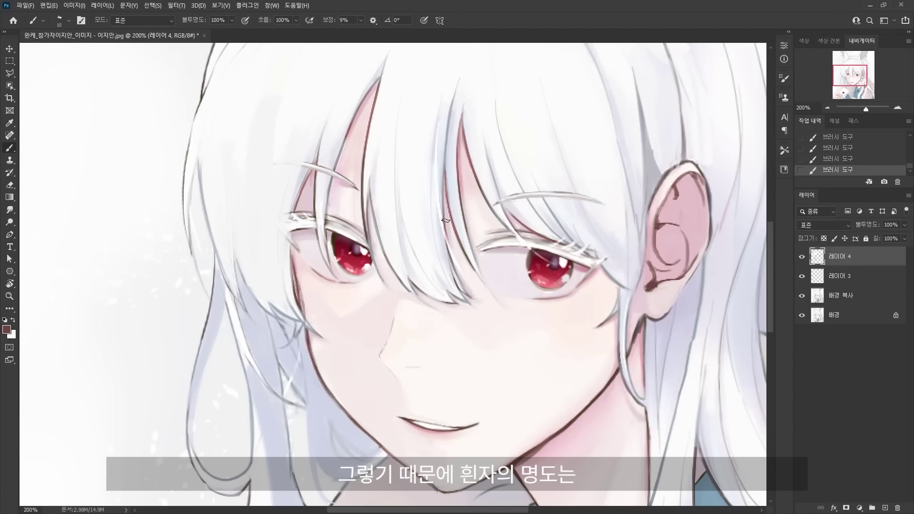
key(ctrl+z)
key(r)
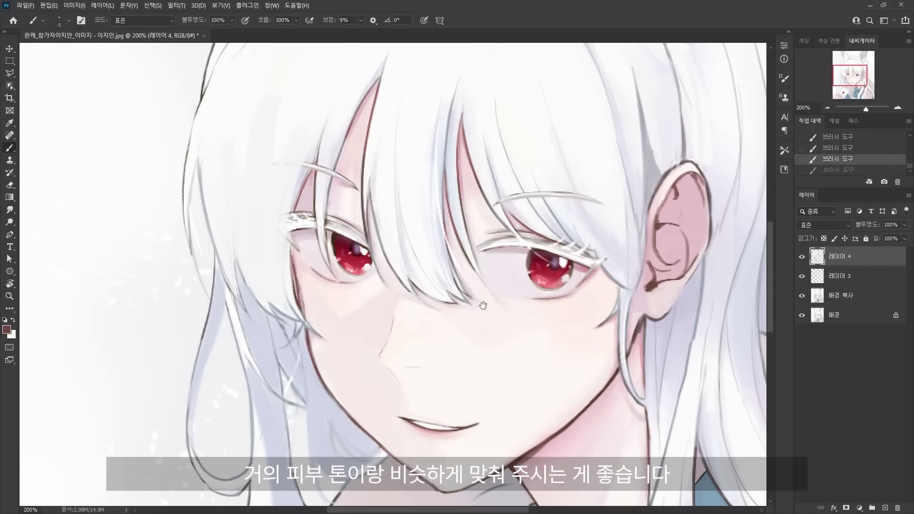
drag(481, 306, 525, 239)
key(b)
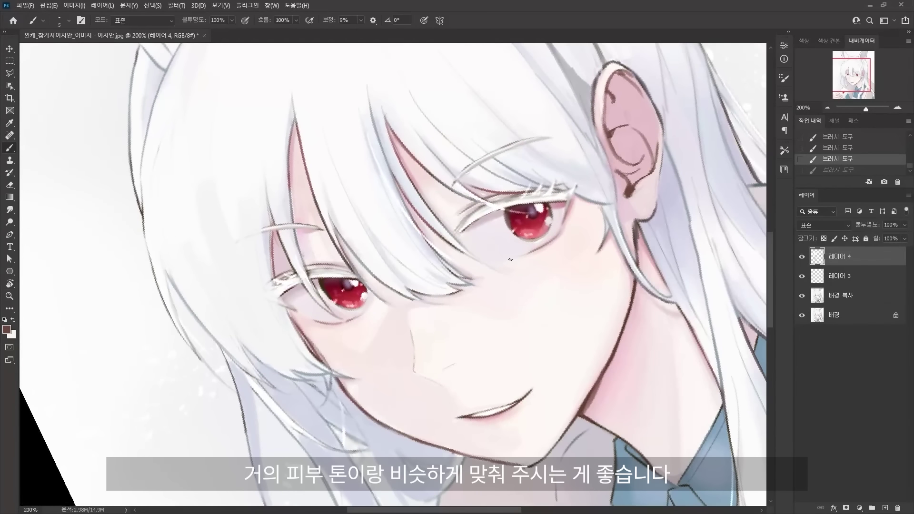
key(ctrl+z)
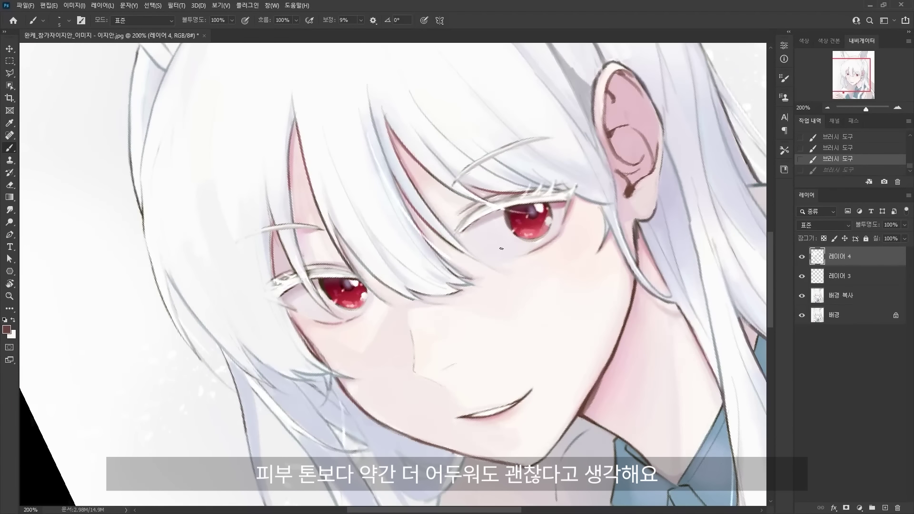
Sample the near eye's white and the area just beneath it in the colour picker to compare their tones.
key(n)
click(500, 242)
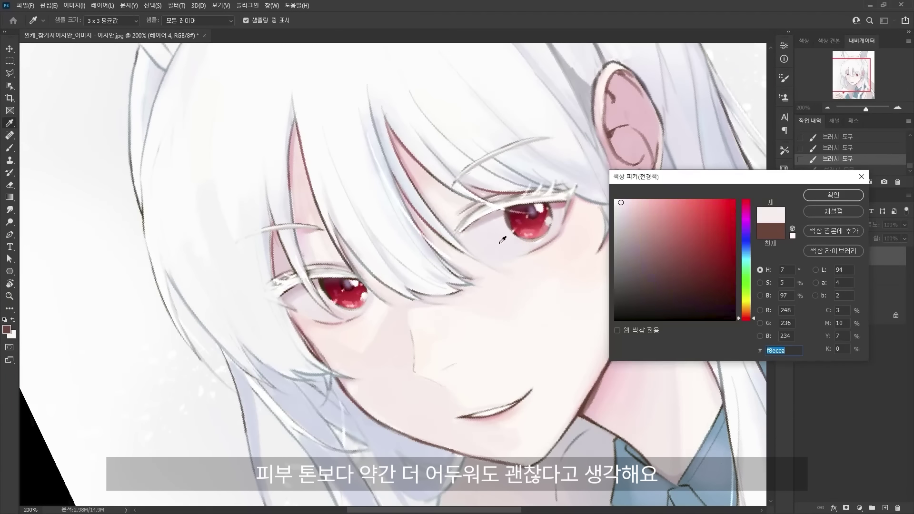
click(504, 246)
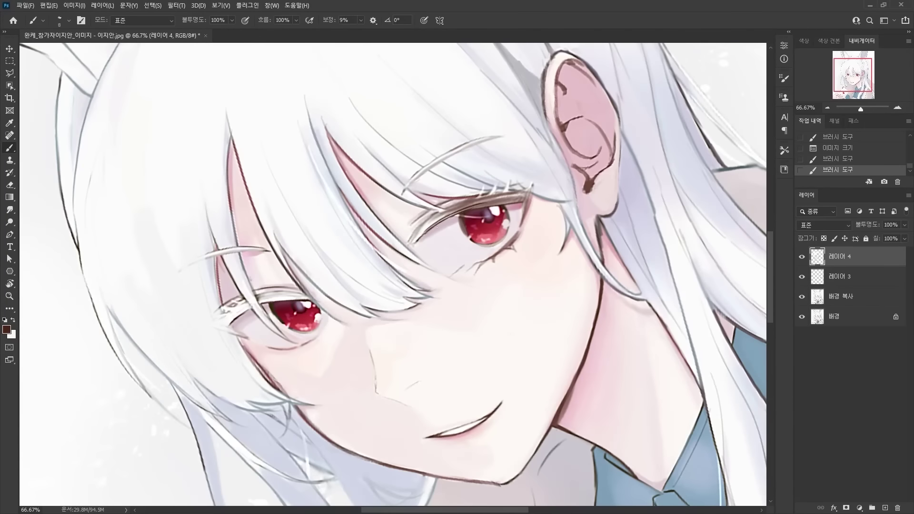
Draw fine dark brown upper and lower lashes on both eyes.
drag(505, 201, 526, 190)
drag(390, 205, 380, 247)
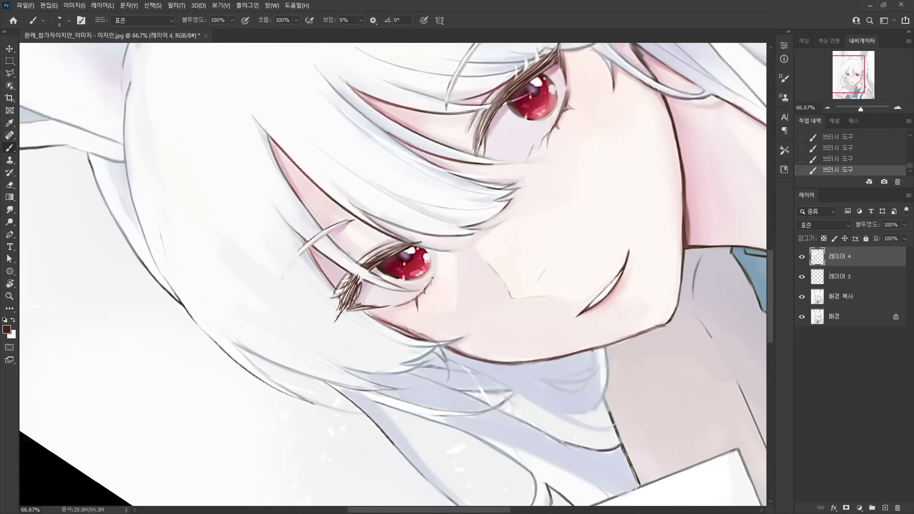
drag(431, 281, 418, 305)
key(ctrl+z)
key(r)
mouse_move(445, 181)
mouse_down()
mouse_move(499, 259)
mouse_move(453, 184)
mouse_move(474, 204)
mouse_up()
key(ctrl+minus)
key(r)
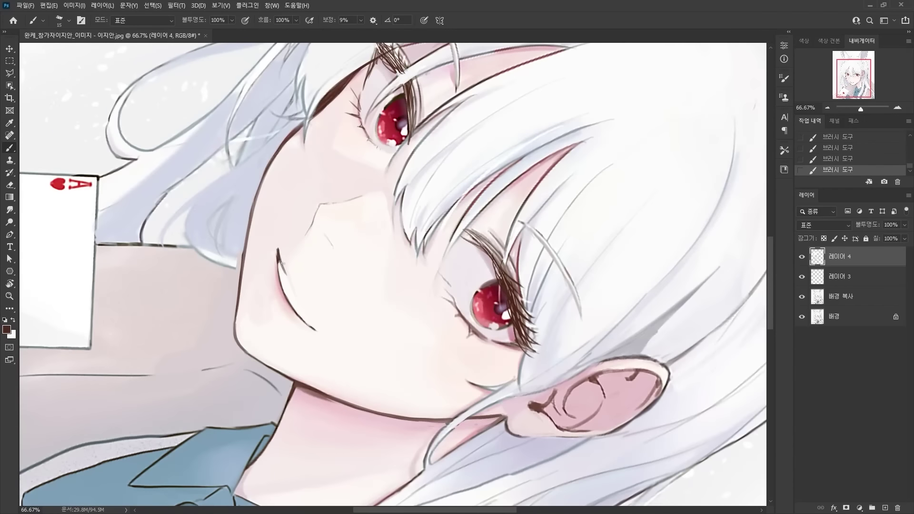
Thicken the mouth line and fill both mouth corners beside the teeth with dark brown.
key(ctrl+z)
drag(294, 293, 318, 333)
key(r)
mouse_move(318, 332)
mouse_down()
mouse_move(366, 365)
mouse_move(434, 359)
mouse_up()
key(ctrl+z)
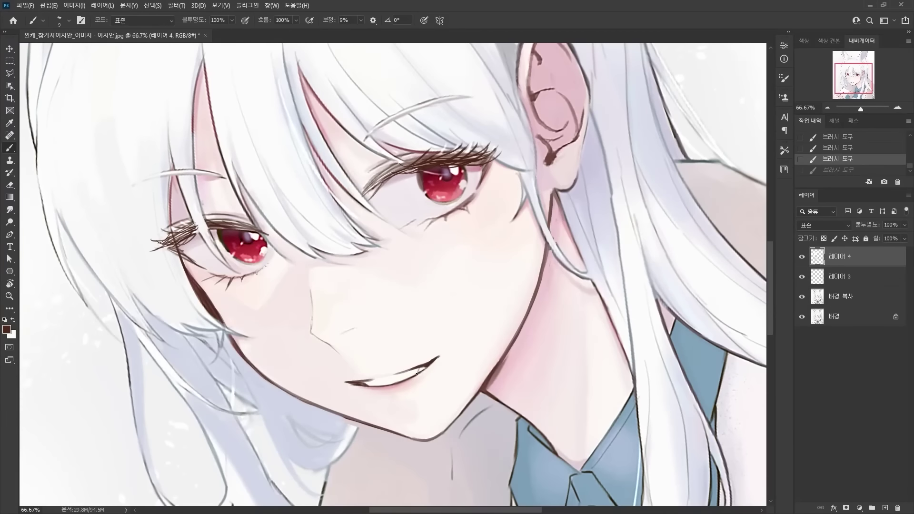
Circle the dark gap at the far mouth corner as a temporary mark and undo it.
drag(359, 384, 371, 390)
key(ctrl+z)
key(ctrl+shift+z)
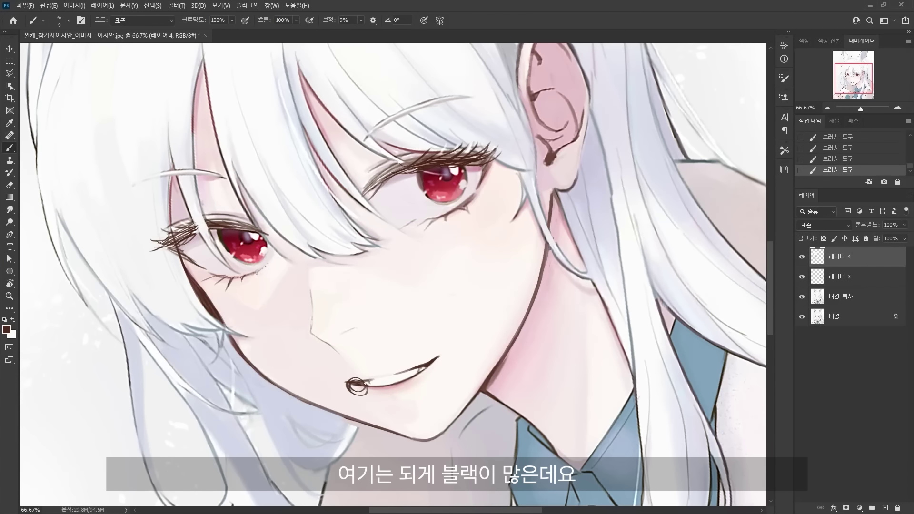
key(ctrl+z)
key(ctrl+shift+z)
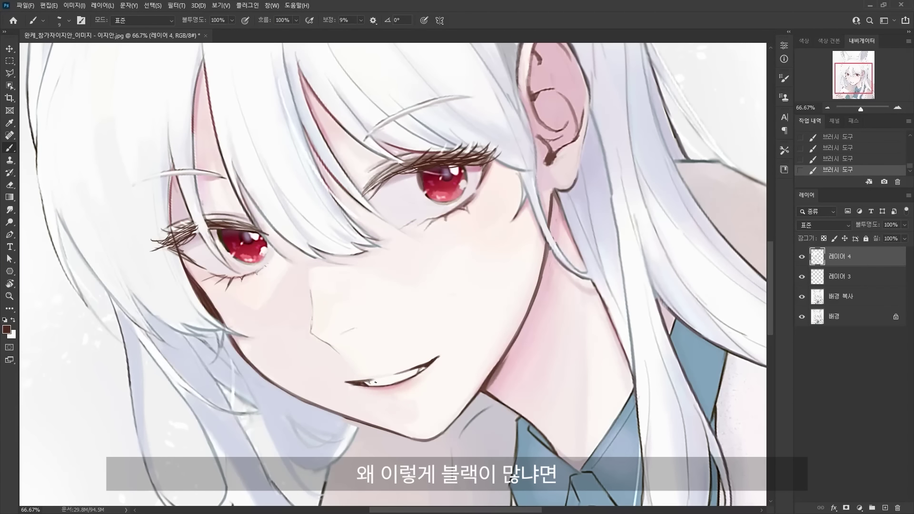
key(ctrl+z)
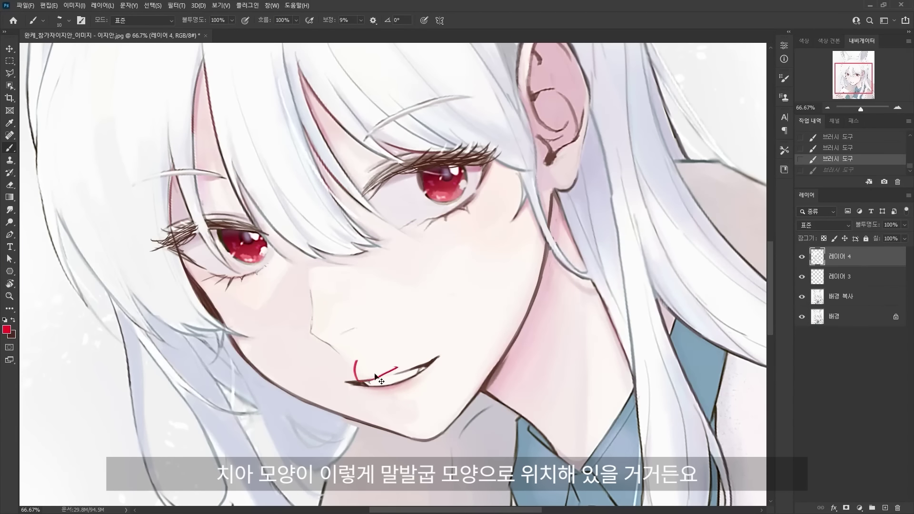
Sketch a red horseshoe-shaped guide for the teeth with a circle at the far mouth corner, and undo these marks.
key(ctrl+z)
mouse_move(364, 377)
mouse_down()
mouse_move(405, 365)
mouse_move(423, 334)
mouse_move(363, 342)
mouse_up()
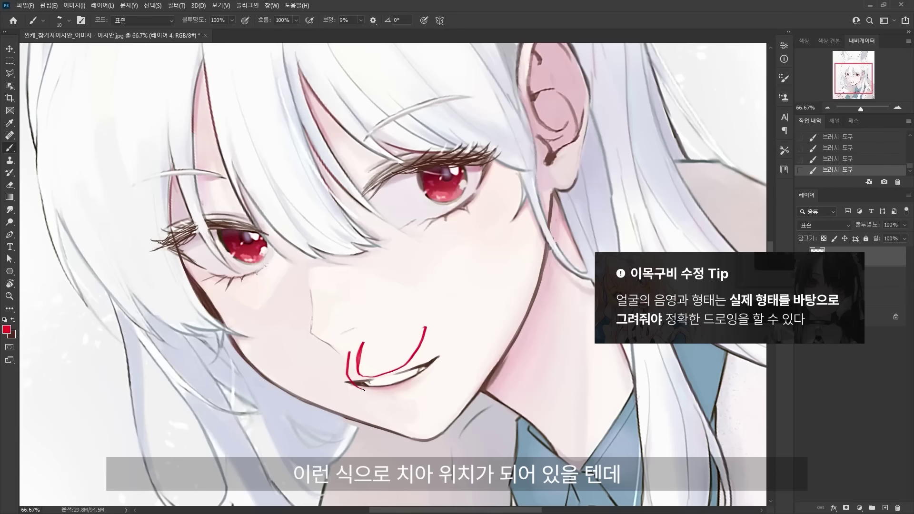
key(ctrl+z)
key(ctrl+shift+z)
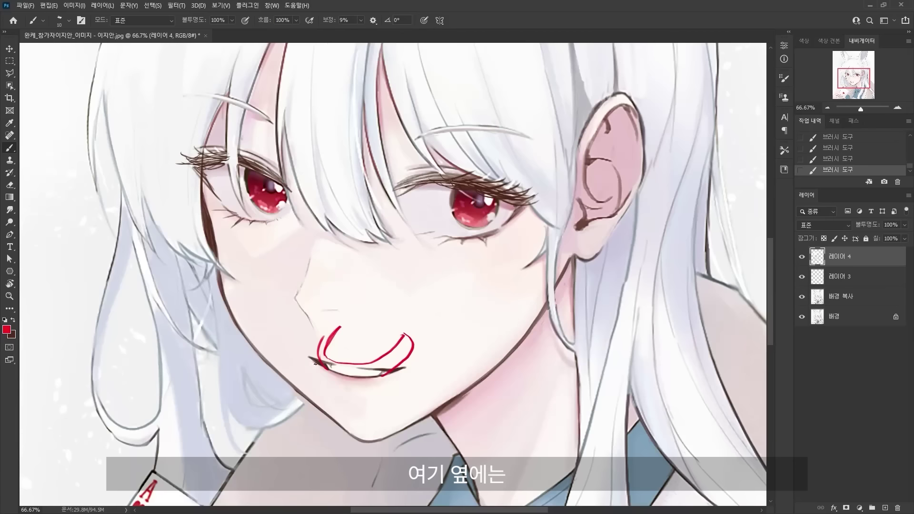
drag(305, 358, 324, 363)
key(ctrl+z)
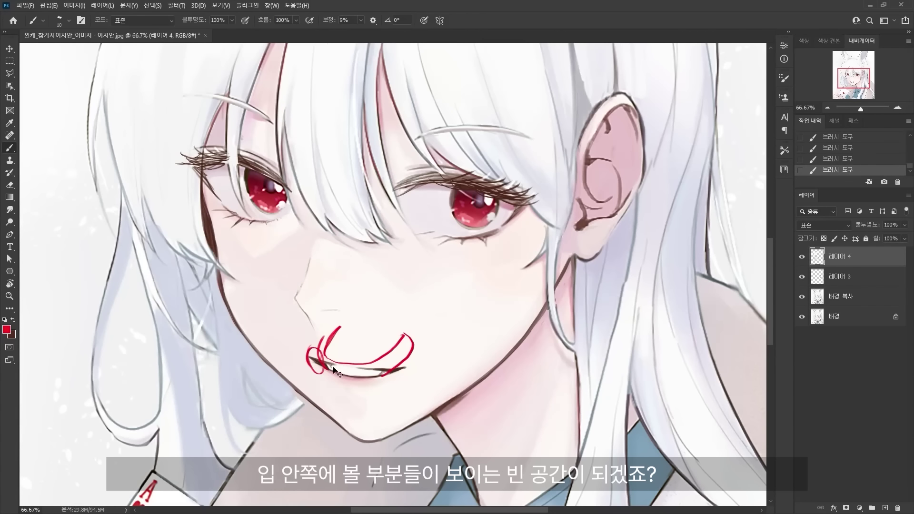
key(ctrl+z)
key(ctrl+z)
key(ctrl+z)
key(ctrl+z)
key(ctrl+z)
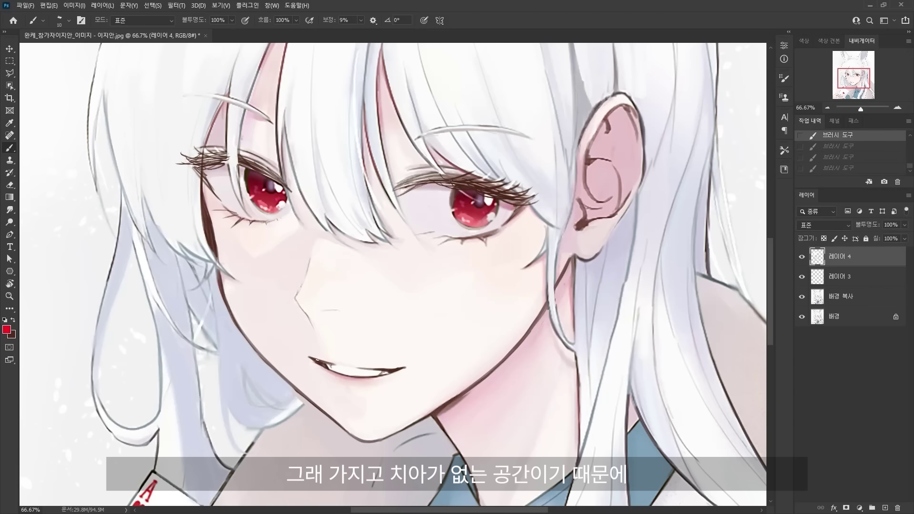
Switch back to dark brown and extend the mouth line at the far corner, darkening the gap beside the teeth.
key(x)
key(ctrl+shift+z)
key(ctrl+z)
key(ctrl+shift+z)
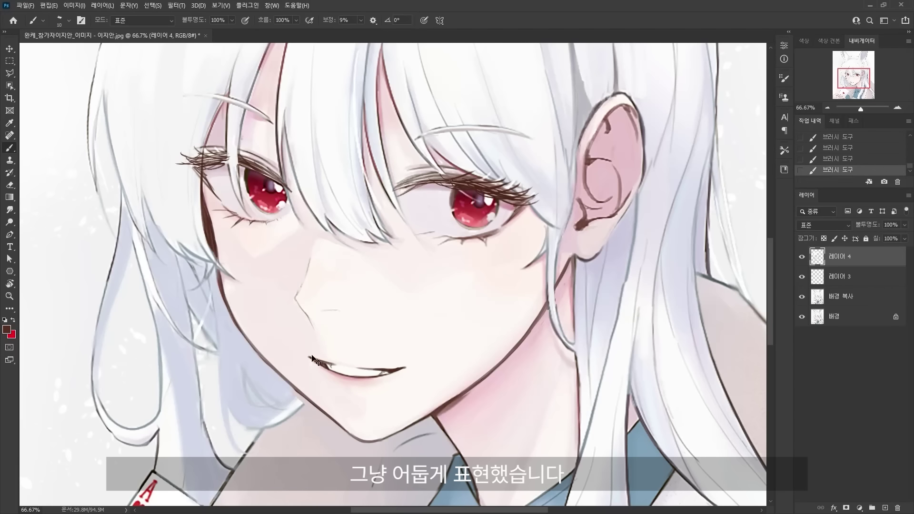
key(ctrl+z)
key(ctrl+shift+z)
key(ctrl+z)
key(ctrl+shift+z)
key(ctrl+z)
key(ctrl+shift+z)
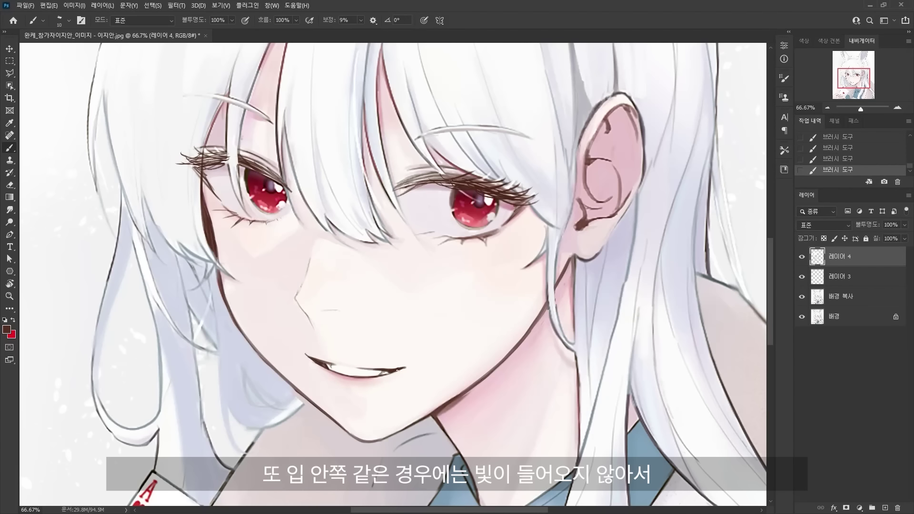
Refine the line along the mouth opening and the dark gaps around the teeth.
key(r)
drag(330, 367, 300, 288)
key(b)
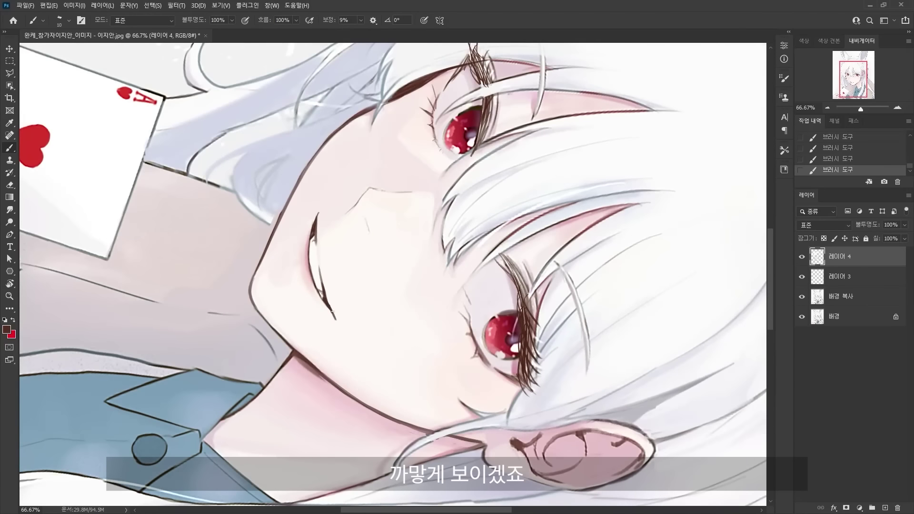
key(ctrl+z)
key(ctrl+shift+z)
key(ctrl+z)
key(ctrl+shift+z)
key(ctrl+z)
key(ctrl+shift+z)
key(Escape)
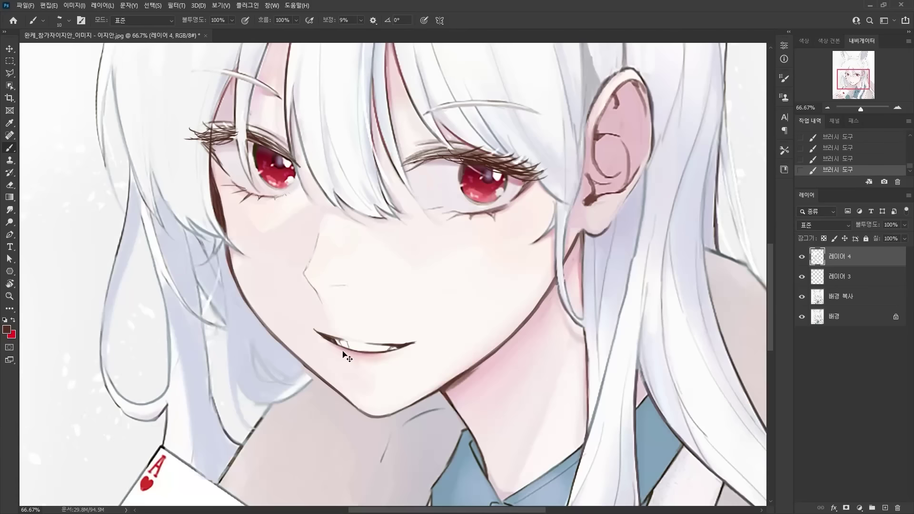
key(ctrl+z)
key(ctrl+shift+z)
key(ctrl+shift+z)
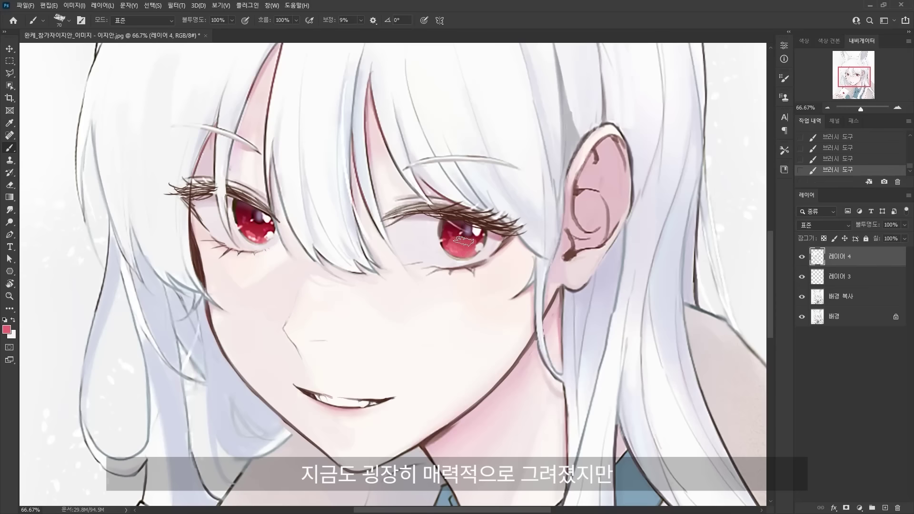
Retouch the near eye's iris and pupil with sampled red and dark purple tones, using a smaller brush for the pupil.
key(ctrl+z)
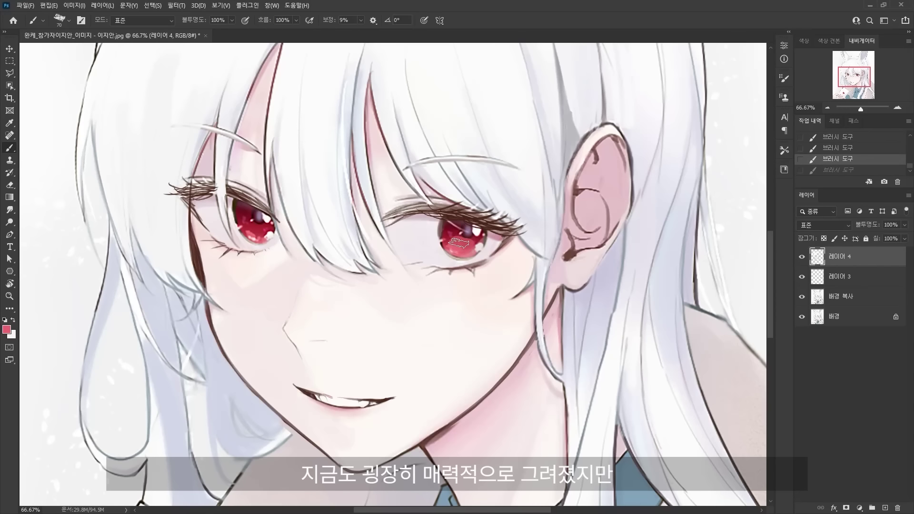
key(ctrl+shift+z)
alt+click(464, 244)
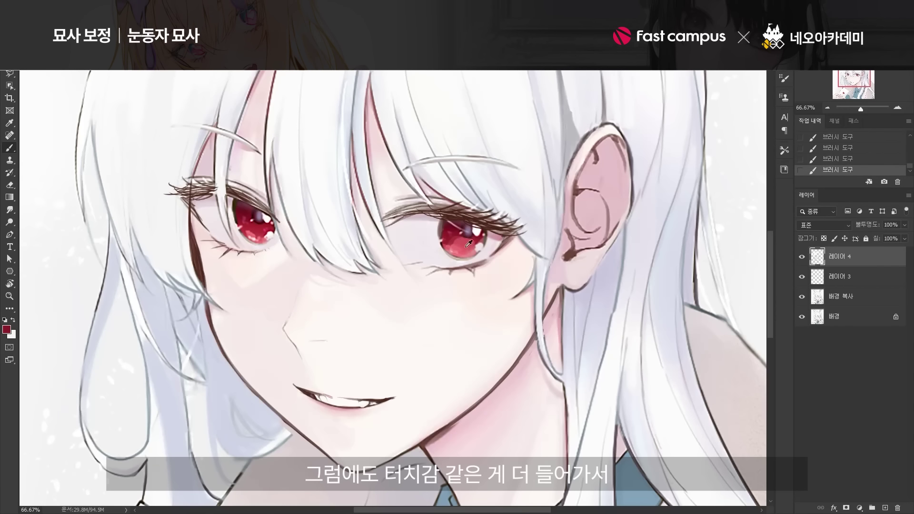
alt+click(467, 245)
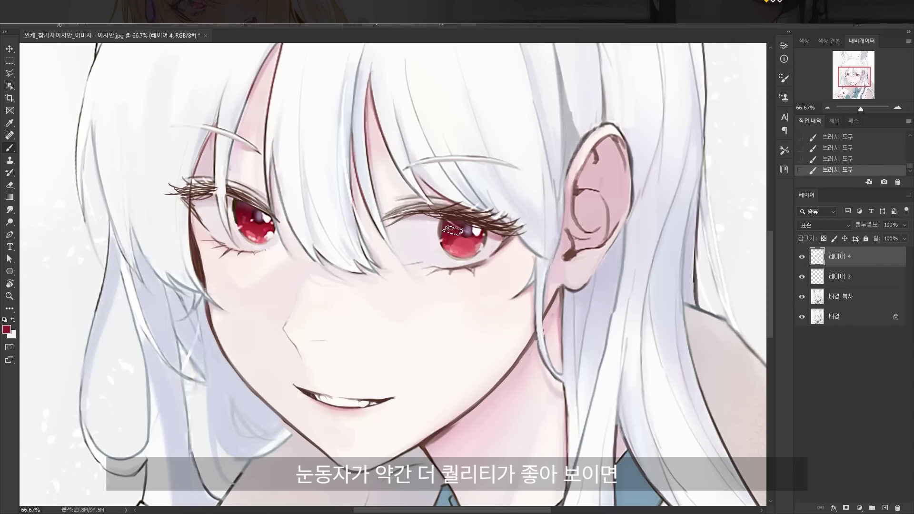
alt+click(468, 233)
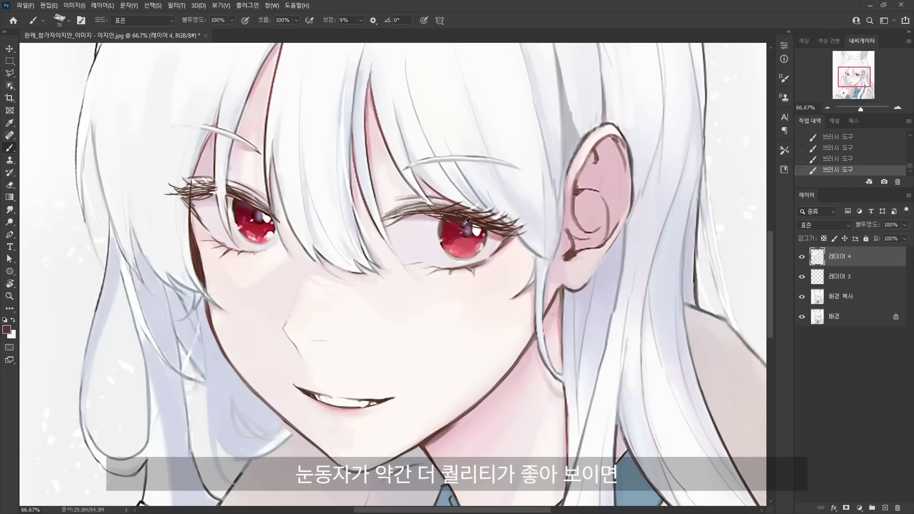
key(bracketleft)
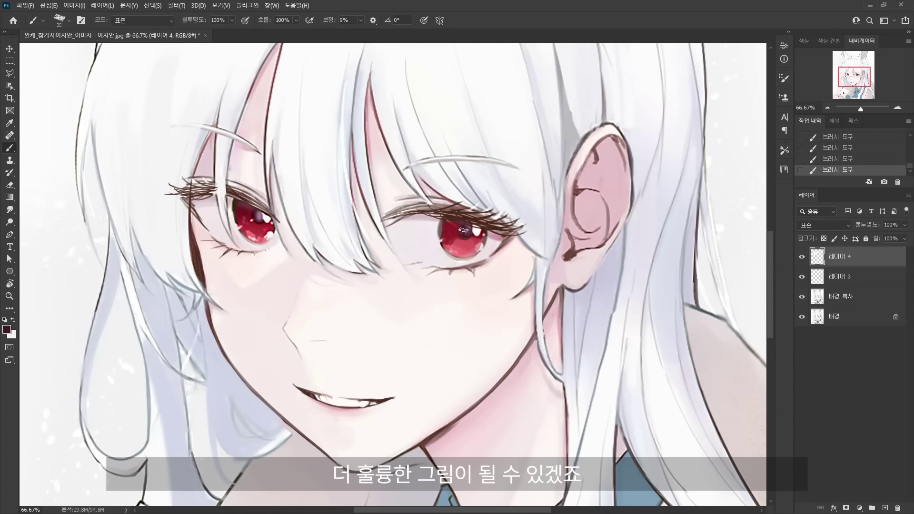
key(ctrl+z)
drag(467, 228, 397, 251)
Add sharp, thorn-like lower lashes to both eyes with dark brown sampled from the near eye's upper lashes.
alt+click(456, 244)
key(bracketright)
alt+click(423, 218)
key(ctrl+minus)
key(ctrl+minus)
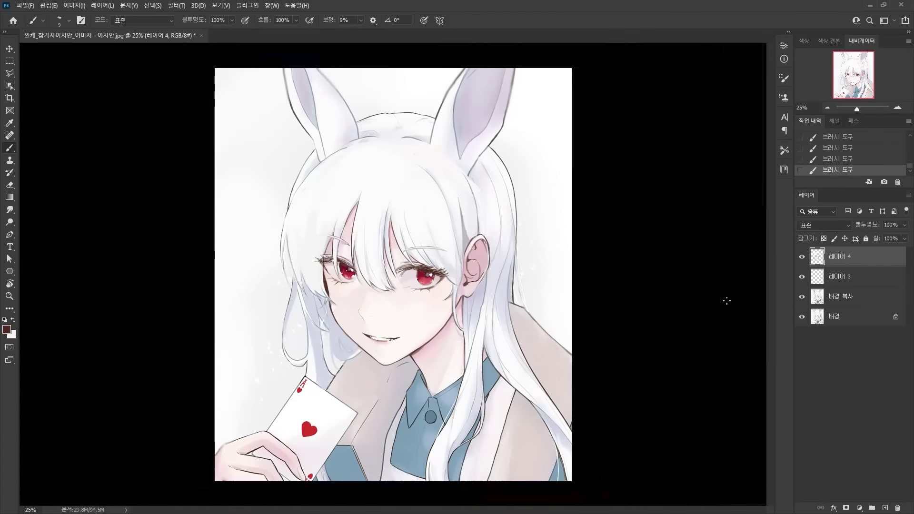
key(h)
key(h)
key(ctrl+plus)
key(ctrl+plus)
drag(437, 239, 494, 257)
key(ctrl+z)
key(ctrl+z)
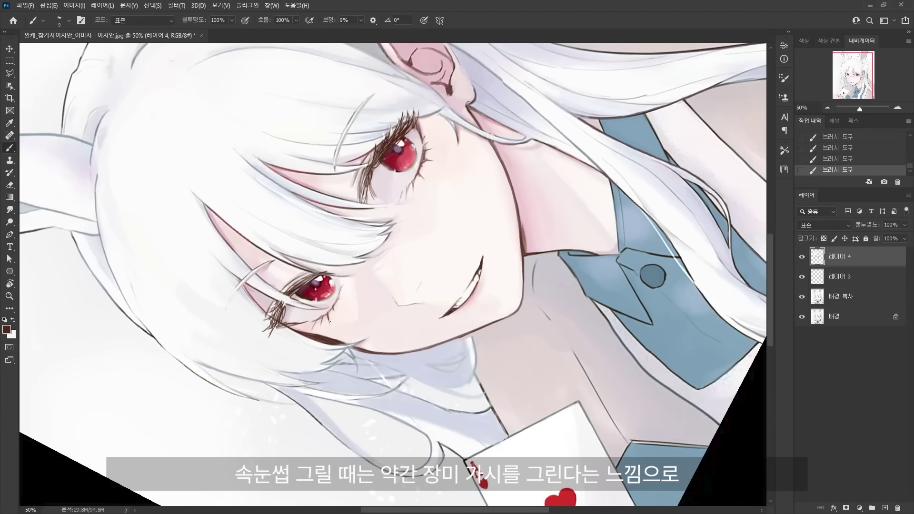
key(ctrl+z)
mouse_move(332, 311)
mouse_down()
mouse_move(337, 324)
mouse_move(333, 309)
mouse_up()
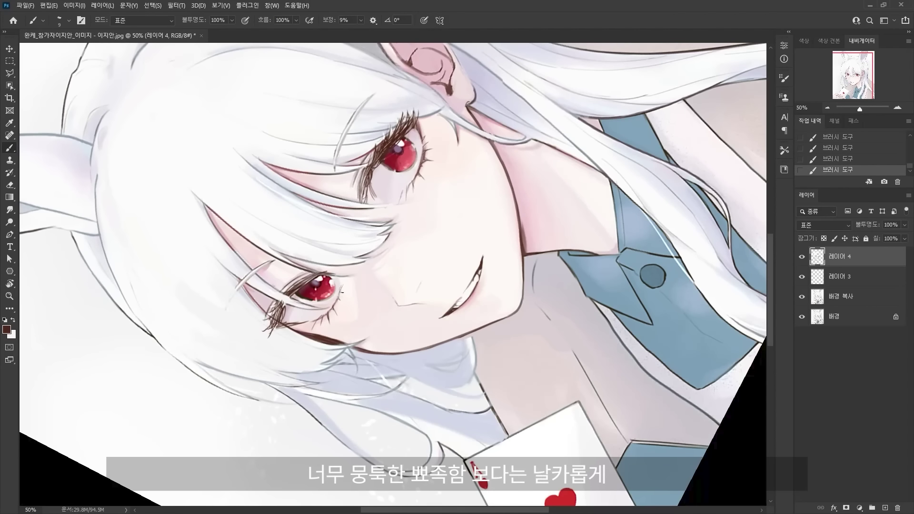
Try example lash strokes beside the far eye to compare lash shapes, and undo them.
key(ctrl+z)
key(ctrl+shift+z)
key(ctrl+z)
key(ctrl+shift+z)
key(ctrl+z)
key(ctrl+shift+z)
key(ctrl+z)
key(ctrl+z)
key(ctrl+shift+z)
key(ctrl+shift+z)
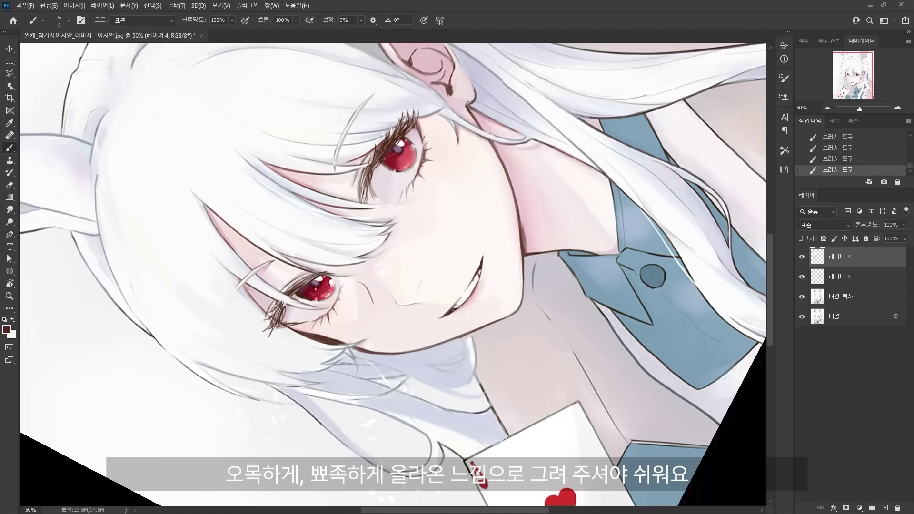
key(ctrl+z)
key(ctrl+z)
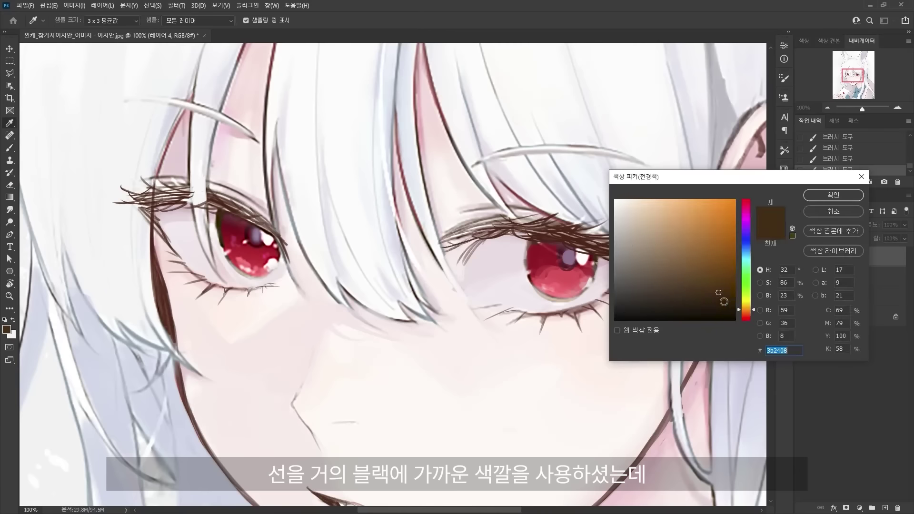
Set the foreground colour to dark magenta #410820 for the eye linework.
click(716, 303)
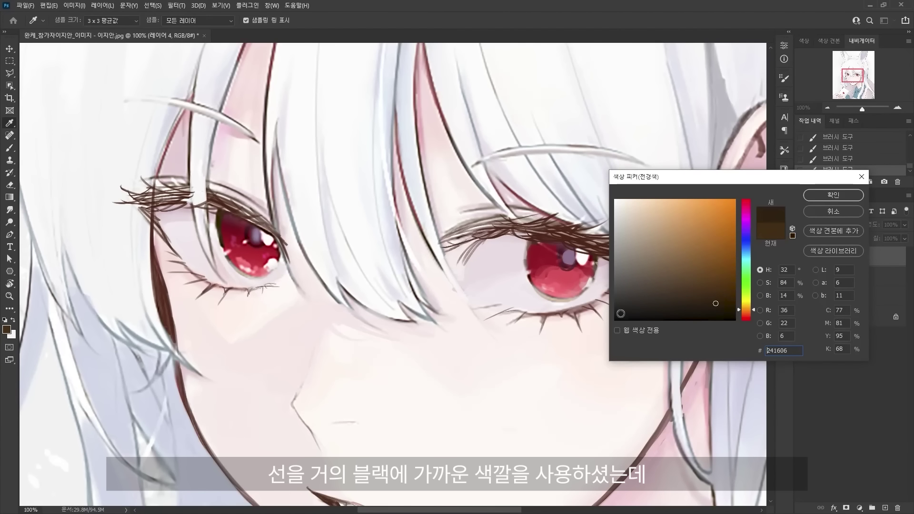
click(530, 277)
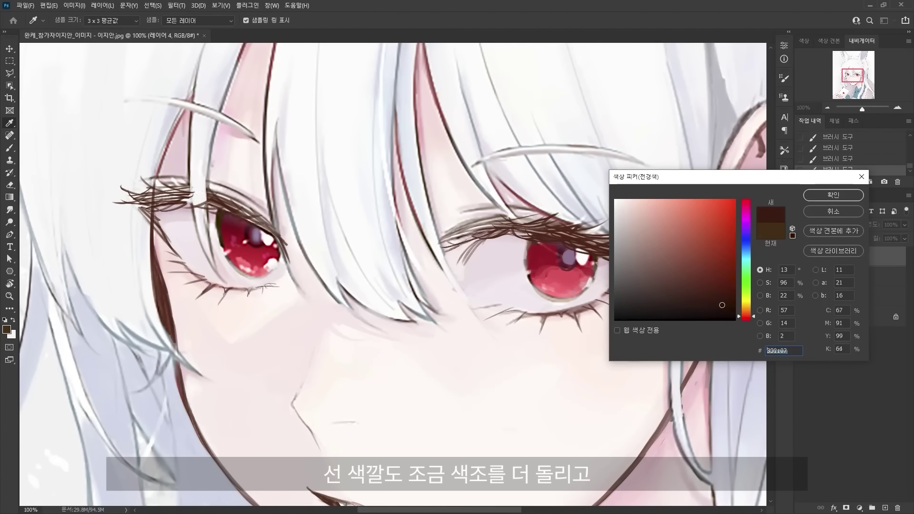
click(722, 303)
drag(743, 211, 743, 207)
click(717, 298)
click(726, 295)
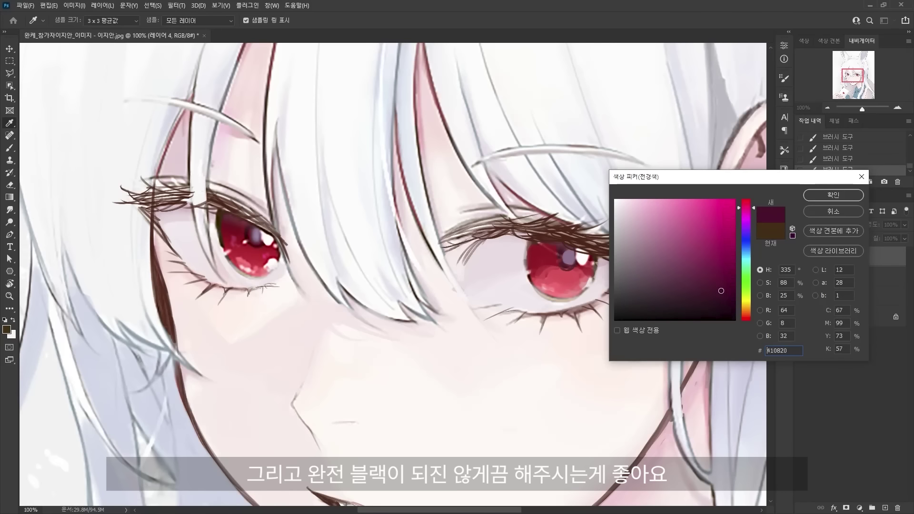
key(Return)
Darken the upper and side edges of the near eye's iris with the dark magenta, using a larger brush.
key(b)
key(ctrl+z)
key(ctrl+shift+z)
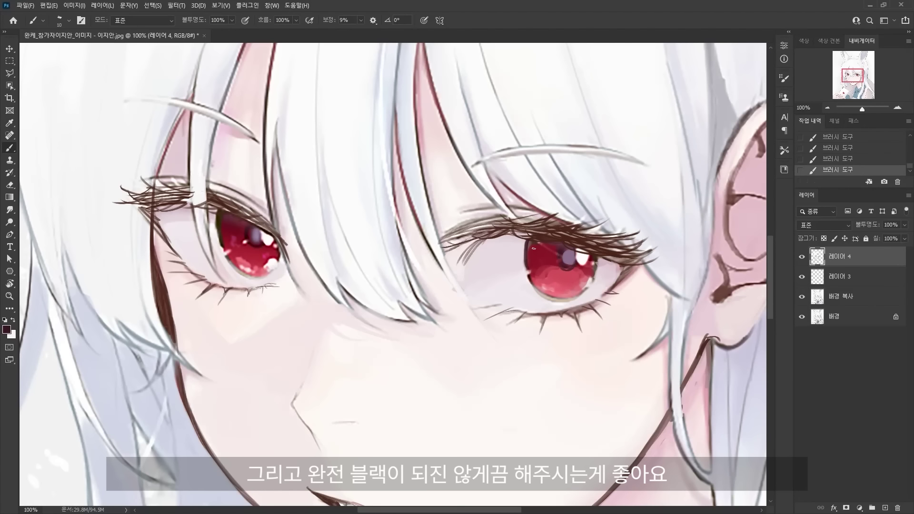
key(ctrl+z)
key(])
key(ctrl+shift+z)
key(ctrl+z)
key(ctrl+shift+z)
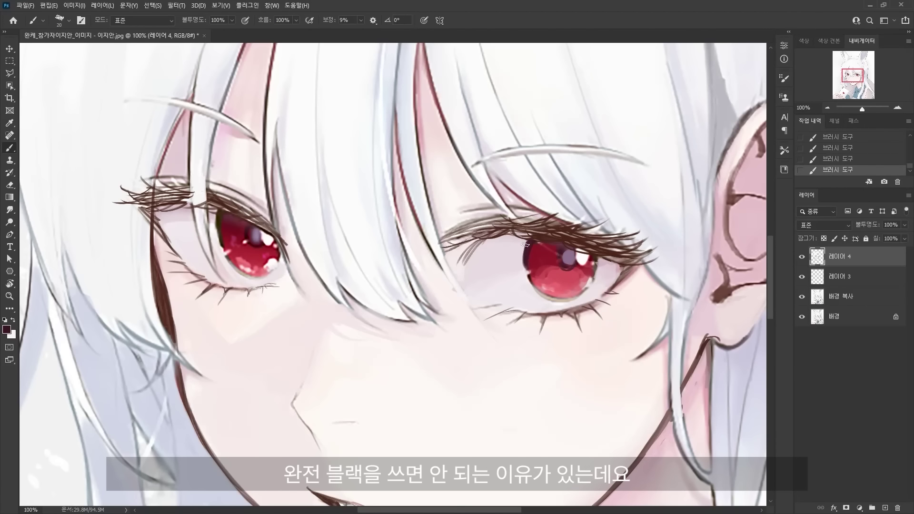
key(ctrl+z)
key(ctrl+shift+z)
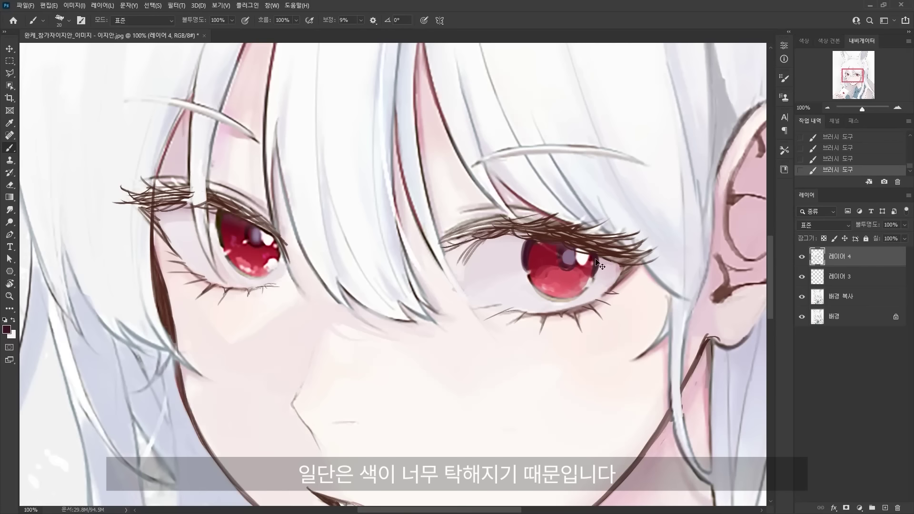
key(ctrl+z)
key(ctrl+shift+z)
key(ctrl+z)
Sample the greyish tones along the near iris's edges to compare how muddy they are.
key(x)
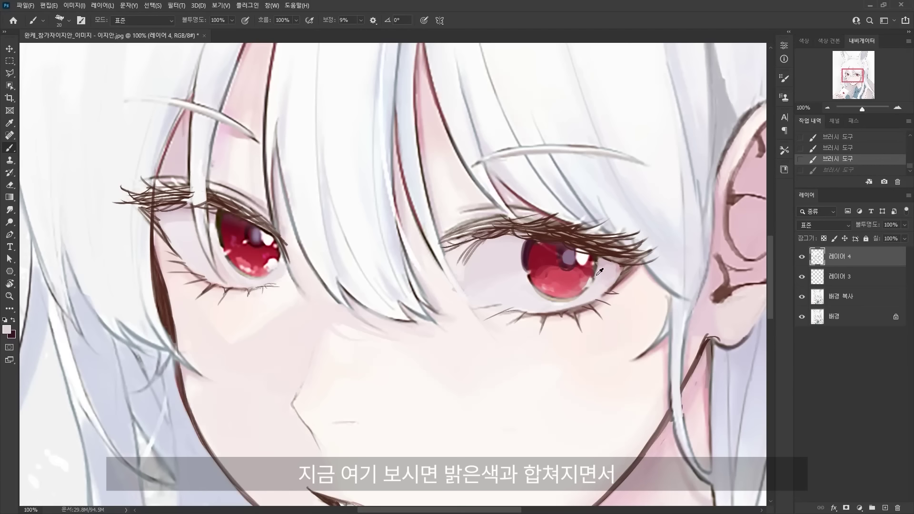
alt+click(543, 287)
alt+click(543, 282)
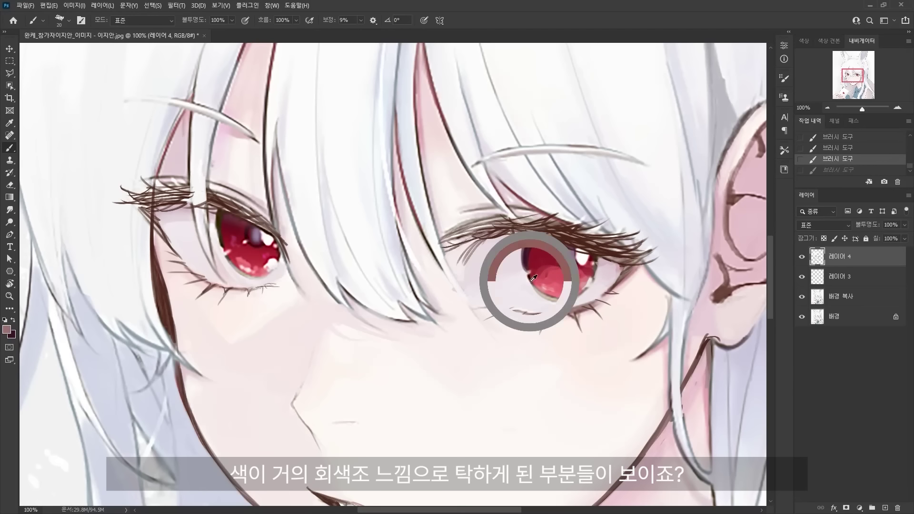
Keep the dark magenta stroke on the near iris's outer edge after comparing the eye with and without it.
key(ctrl+shift+z)
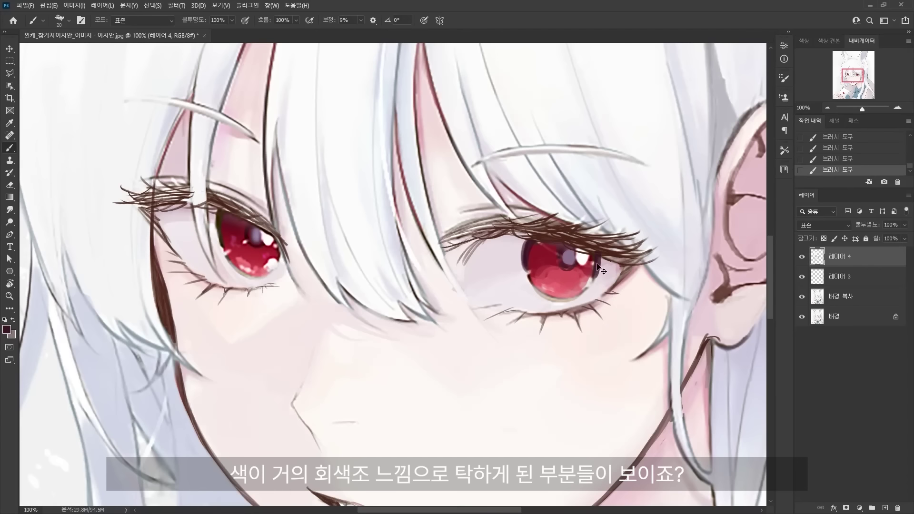
key(ctrl+z)
key(ctrl+shift+z)
key(ctrl+z)
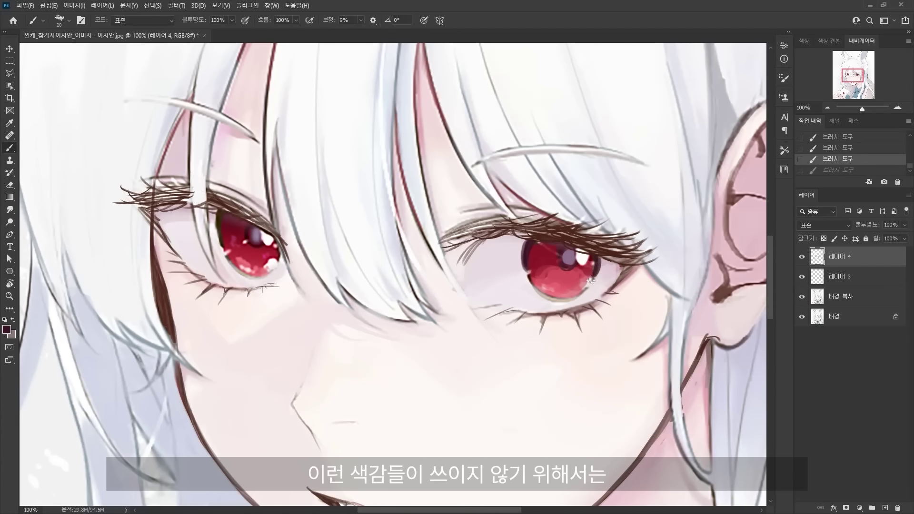
key(ctrl+shift+z)
key(ctrl+z)
key(ctrl+shift+z)
mouse_move(597, 271)
mouse_down()
mouse_move(515, 201)
mouse_move(478, 291)
mouse_up()
Extend the dark magenta outline along the near iris's inner edge, comparing each stroke against the untouched edge.
key(r)
key(bracketright)
key(bracketright)
key(bracketright)
key(bracketleft)
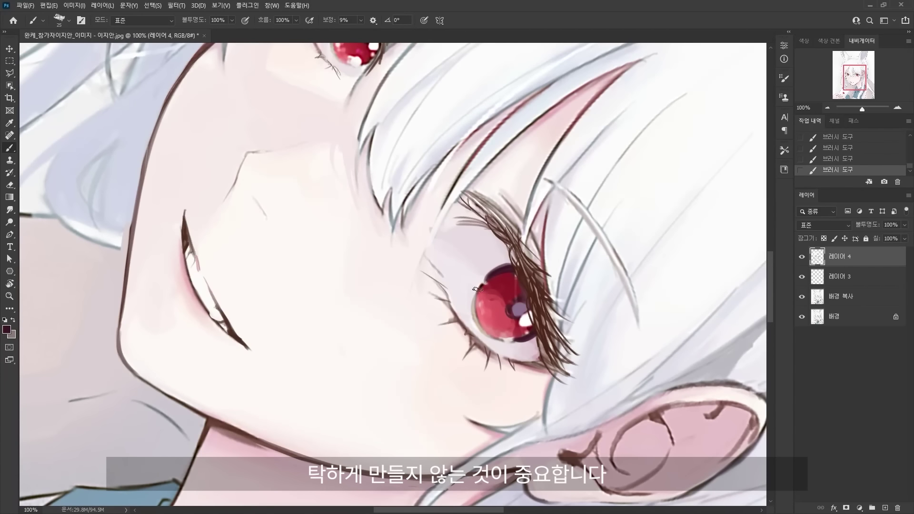
key(ctrl+z)
key(ctrl+shift+z)
key(bracketright)
key(ctrl+z)
key(ctrl+z)
key(ctrl+shift+z)
key(ctrl+shift+z)
key(ctrl+z)
key(ctrl+shift+z)
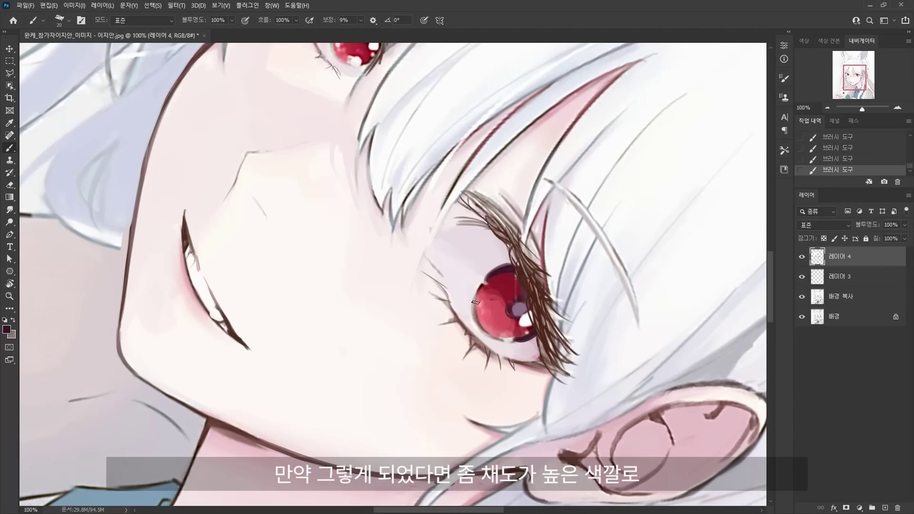
Set the foreground colour to a saturated crimson for the iris edges.
key(n)
click(742, 202)
drag(716, 212, 641, 245)
key(Return)
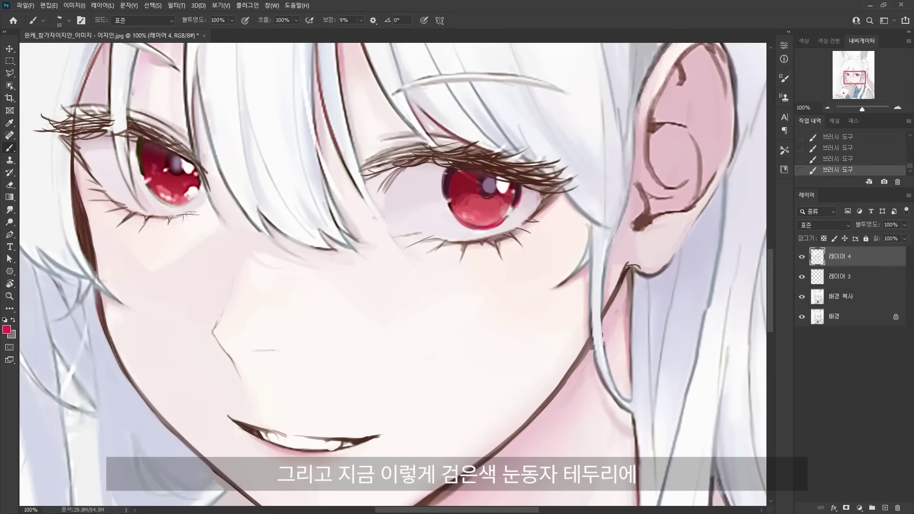
Sample the near iris's dark outline and the adjacent eye white to compare their contrast.
key(x)
alt+click(447, 183)
alt+click(450, 178)
alt+click(450, 179)
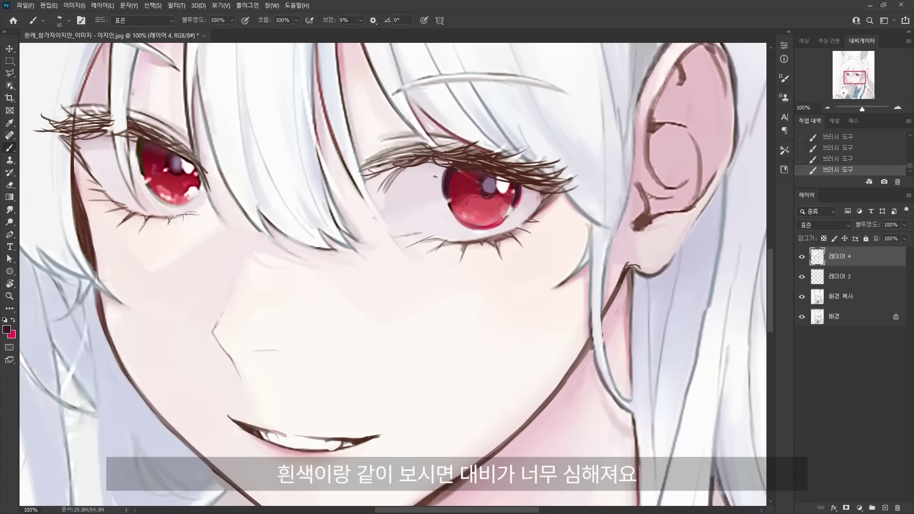
alt+click(450, 184)
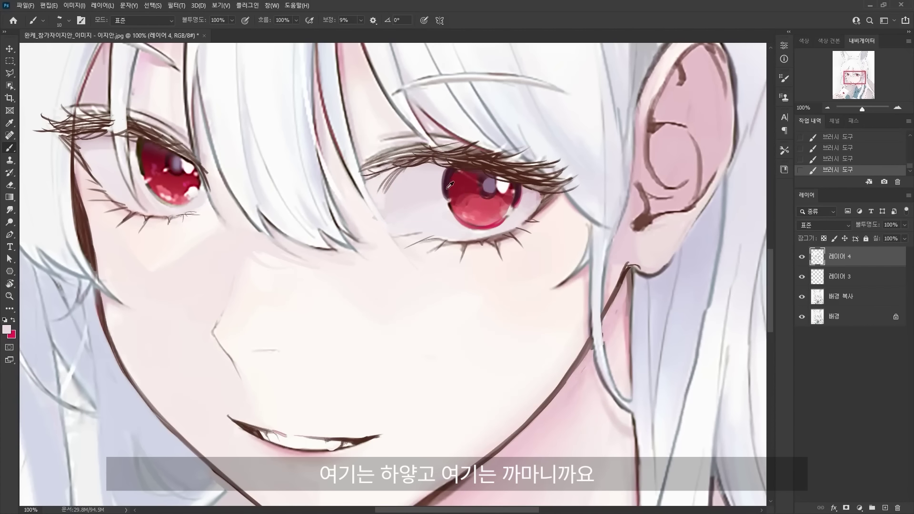
alt+click(450, 184)
alt+click(449, 184)
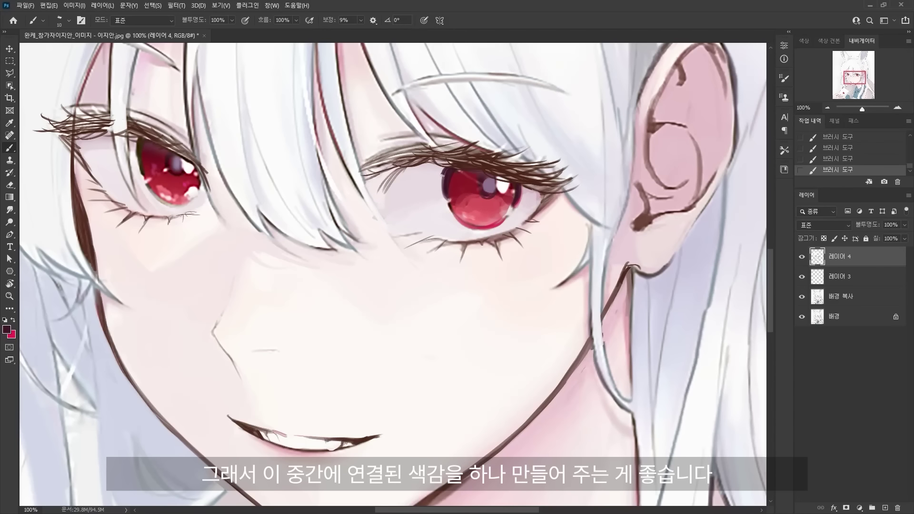
Line the near iris's inner rim with crimson as a transition between the dark outline and the eye white.
key(ctrl+z)
key(x)
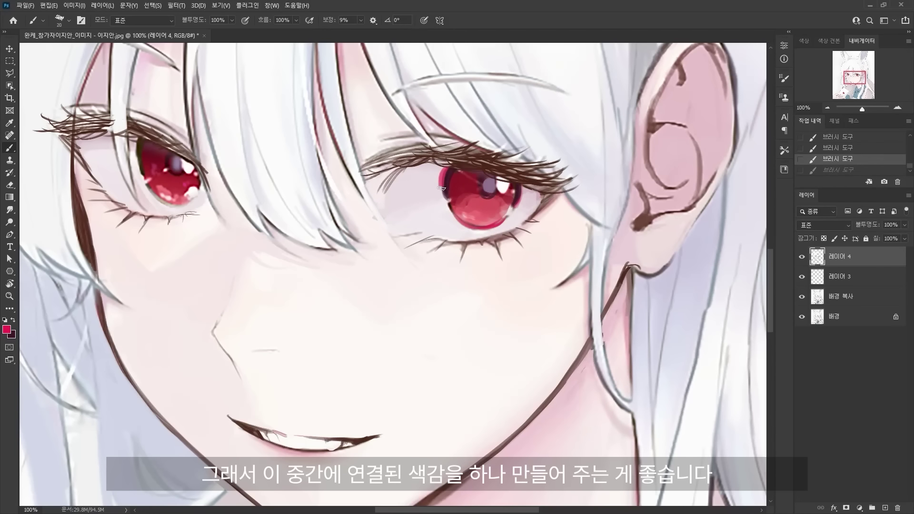
key(ctrl+shift+z)
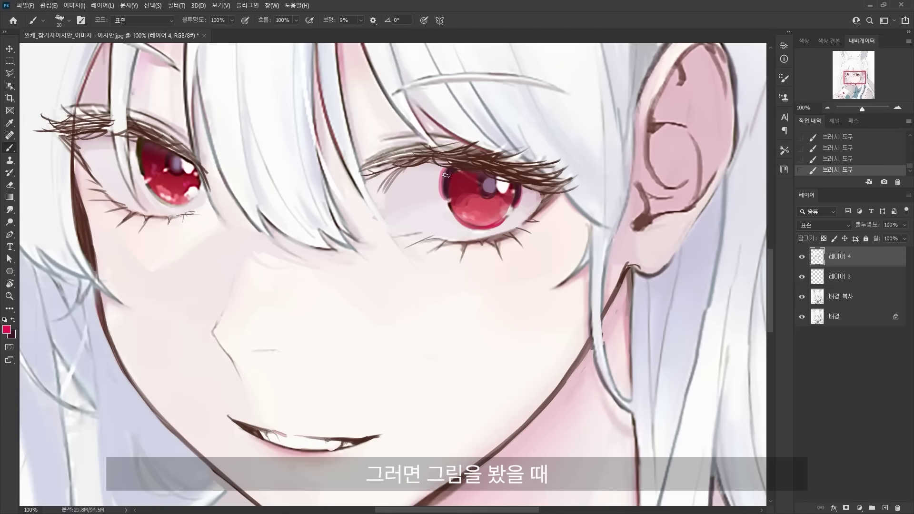
Break the near iris's inner rim with a small off-white highlight below the dark outline.
key(l)
drag(444, 179, 449, 202)
click(442, 179)
click(447, 183)
key(b)
key(x)
drag(449, 202, 453, 199)
alt+click(440, 206)
key(ctrl+z)
key(x)
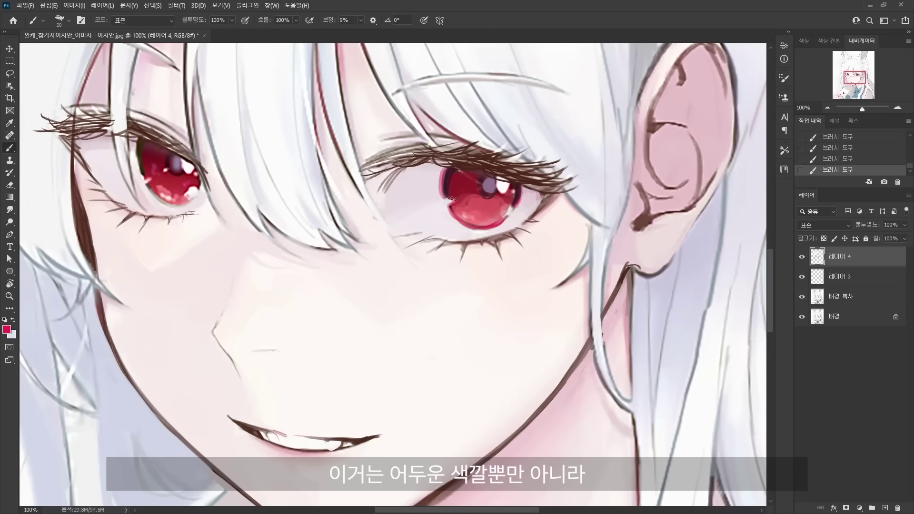
Paint over the plain white highlight beside the near pupil with sampled iris colours and lighten the pupil with greyish purple.
key(x)
key(ctrl+z)
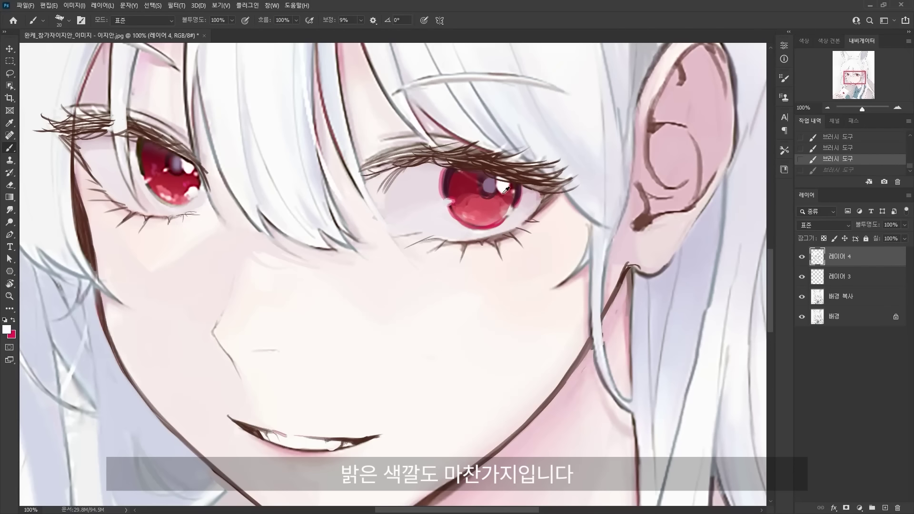
alt+click(503, 193)
click(501, 193)
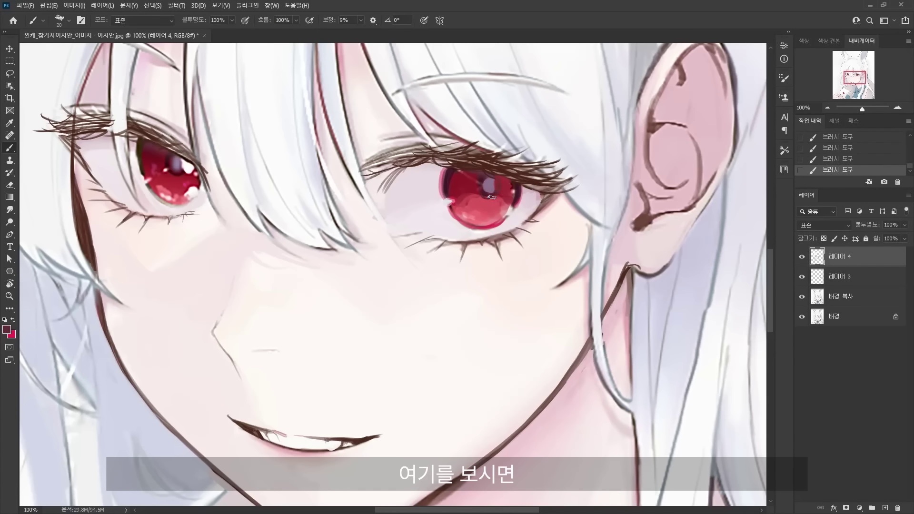
key(ctrl+z)
key(ctrl+shift+z)
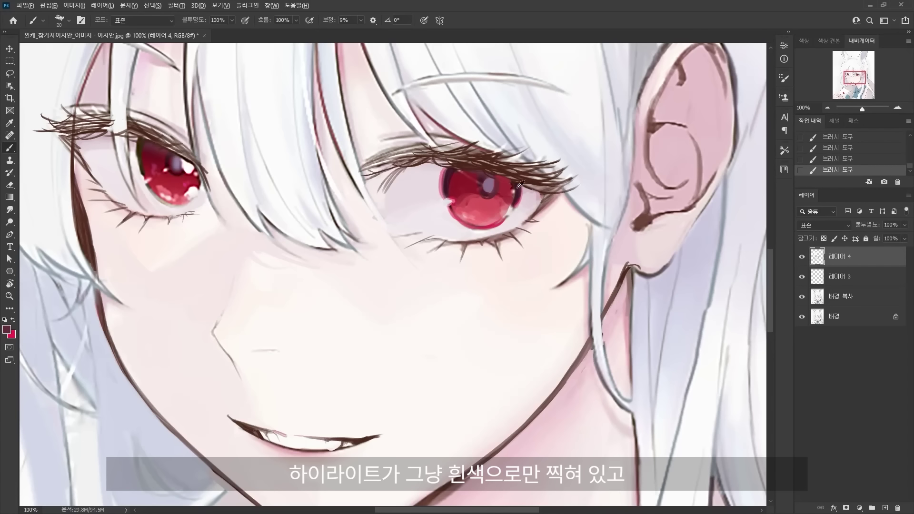
key(ctrl+z)
mouse_move(483, 177)
mouse_down()
mouse_move(495, 189)
mouse_move(485, 191)
mouse_move(492, 185)
mouse_up()
alt+click(489, 181)
key(ctrl+z)
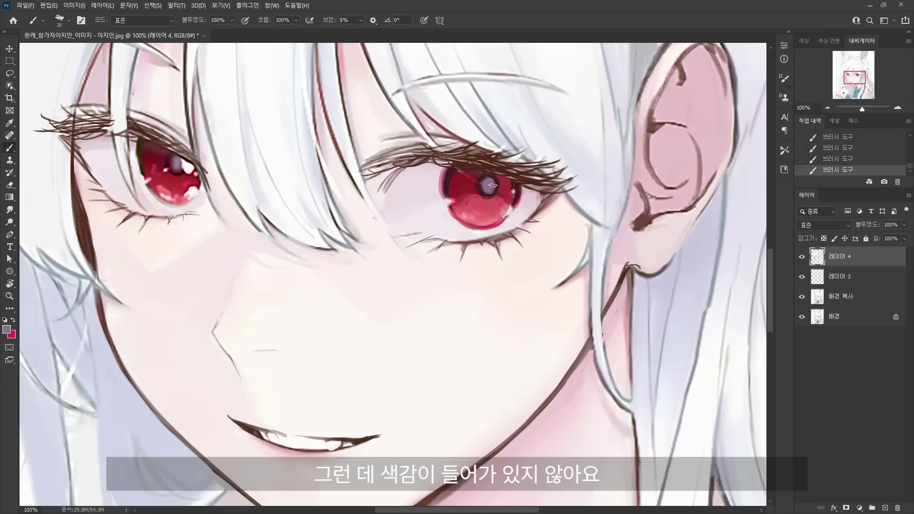
Add a near-white highlight at the top of the near iris and tint its border with crimson.
alt+click(450, 200)
key(ctrl+z)
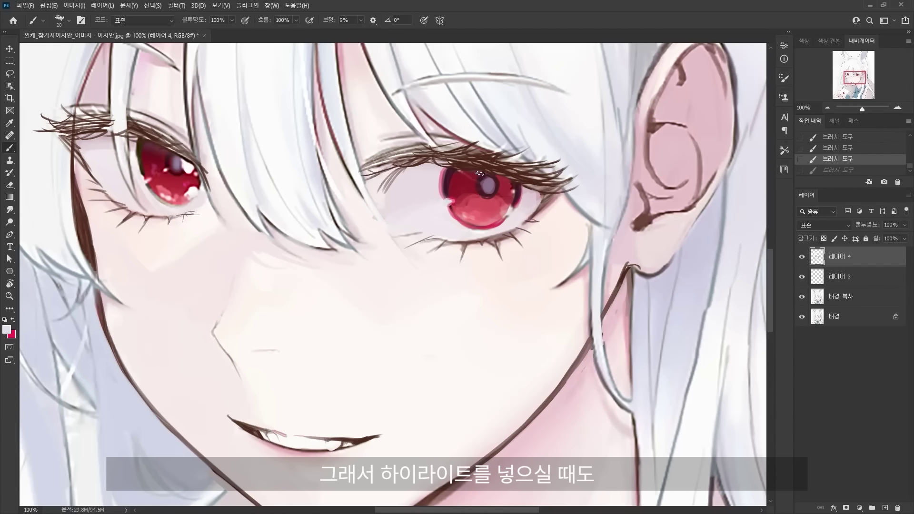
click(480, 175)
key(x)
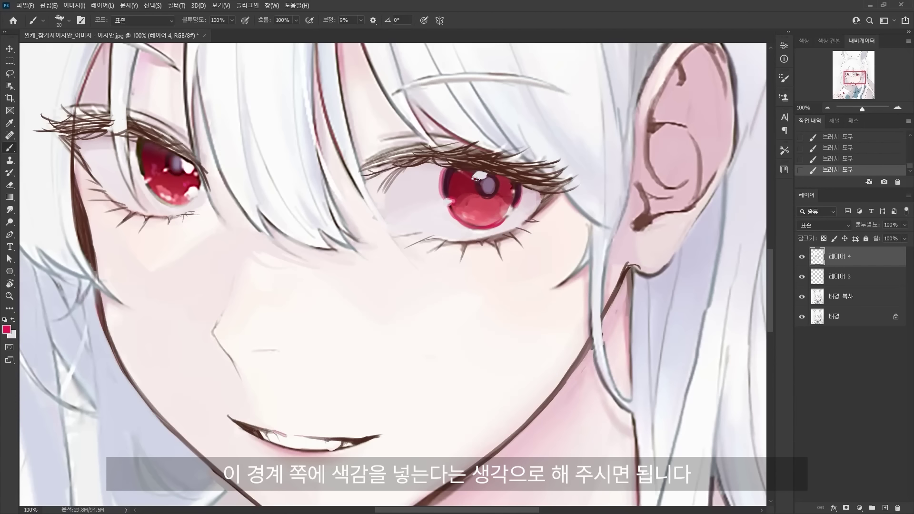
key(ctrl+z)
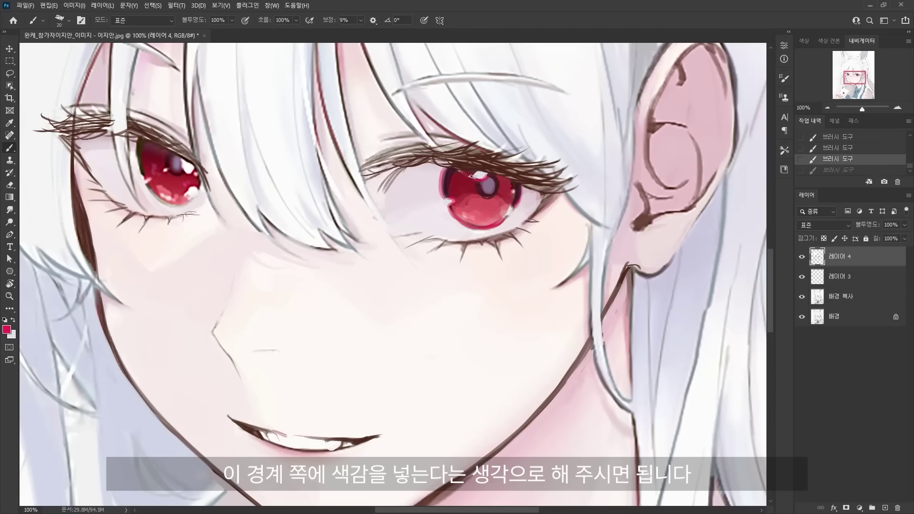
key(ctrl+shift+z)
Set the foreground colour to a light mint green and tint the new highlight's inner side with it.
key(n)
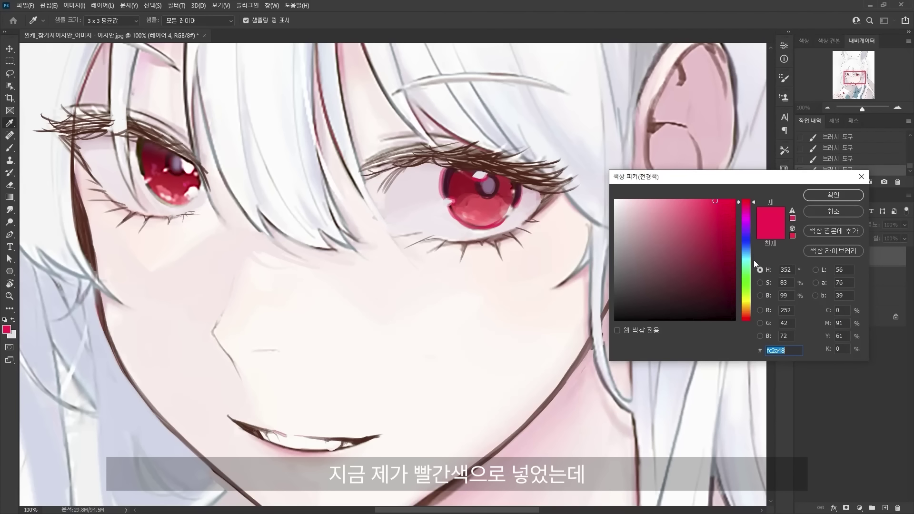
drag(746, 265, 750, 262)
click(705, 208)
key(Return)
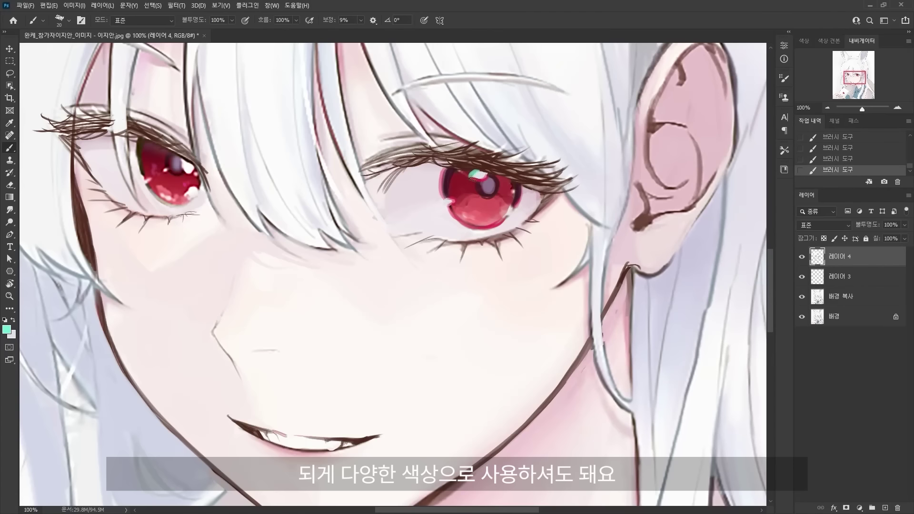
key(ctrl+z)
key(ctrl+shift+z)
key(ctrl+z)
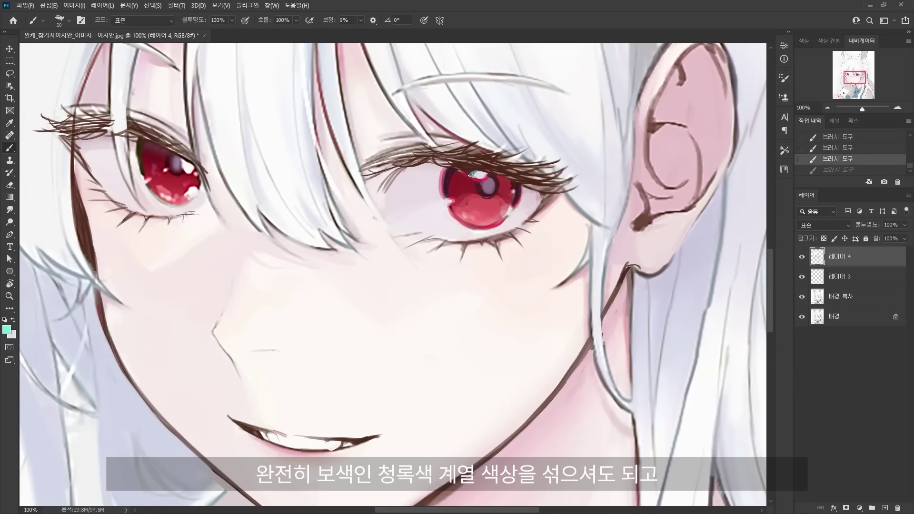
key(ctrl+shift+z)
Review the coloured eye highlights on the whole illustration.
key(ctrl+minus)
key(ctrl+minus)
key(ctrl+minus)
key(ctrl+minus)
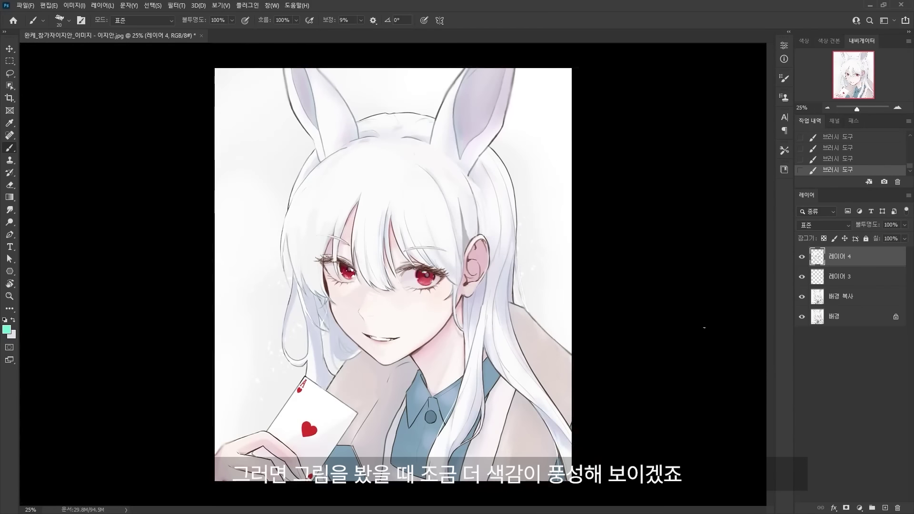
key(ctrl+shift+h)
key(ctrl+shift+h)
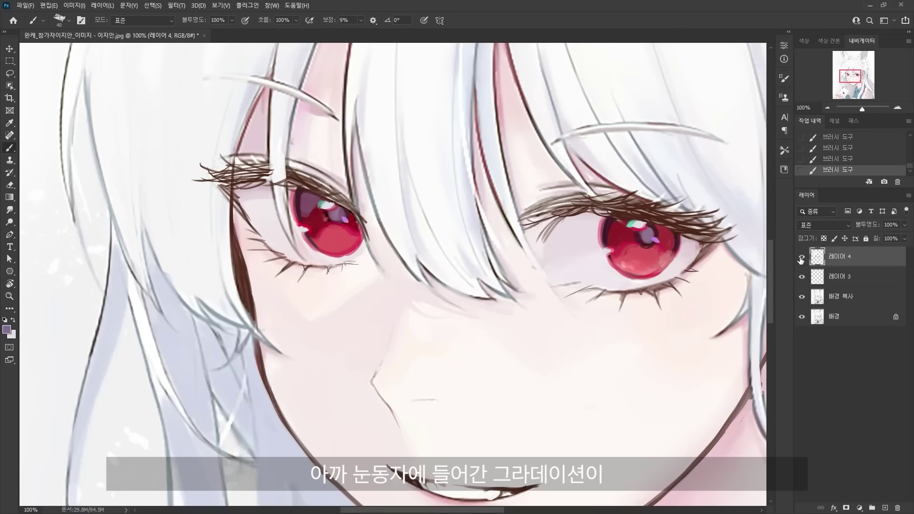
Hide 레이어 4 and examine the original irises' soft gradients both close up and from a distance.
click(802, 258)
key(l)
mouse_move(635, 219)
mouse_down()
mouse_move(637, 233)
mouse_move(627, 223)
mouse_up()
key(ctrl+d)
key(ctrl+plus)
drag(231, 178, 317, 237)
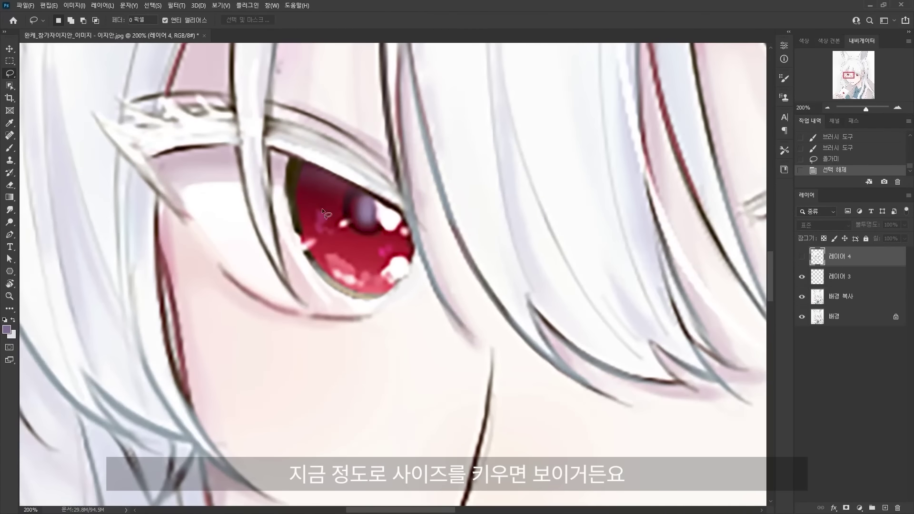
drag(326, 167, 318, 165)
key(ctrl+d)
key(ctrl+minus)
key(ctrl+minus)
key(ctrl+minus)
key(ctrl+minus)
key(ctrl+minus)
key(ctrl+minus)
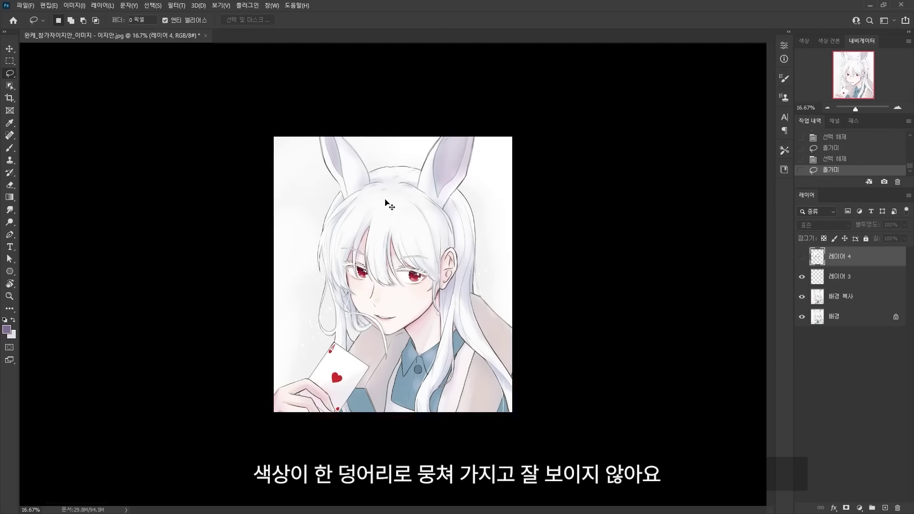
Show 레이어 4 again and strengthen the contrast of the near iris's upper shading with brush strokes.
key(ctrl+plus)
key(ctrl+plus)
click(801, 257)
key(ctrl+plus)
key(ctrl+plus)
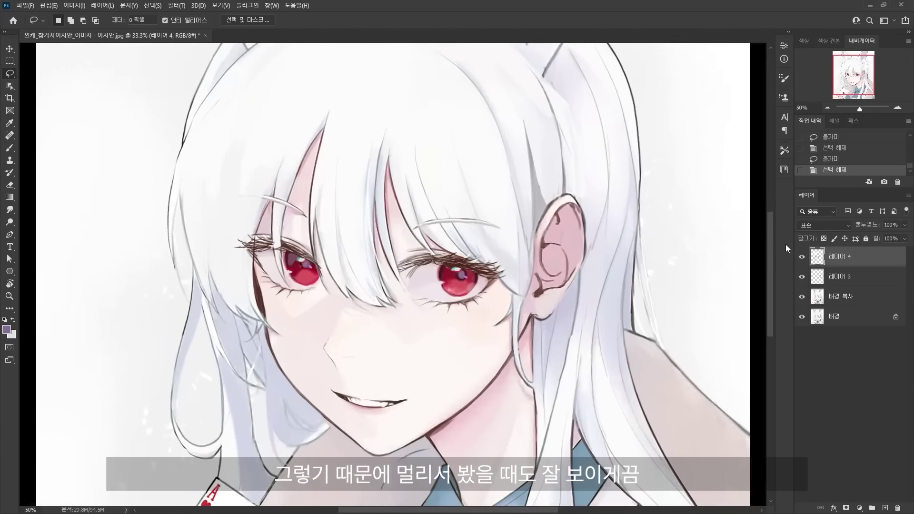
key(ctrl+plus)
key(ctrl+plus)
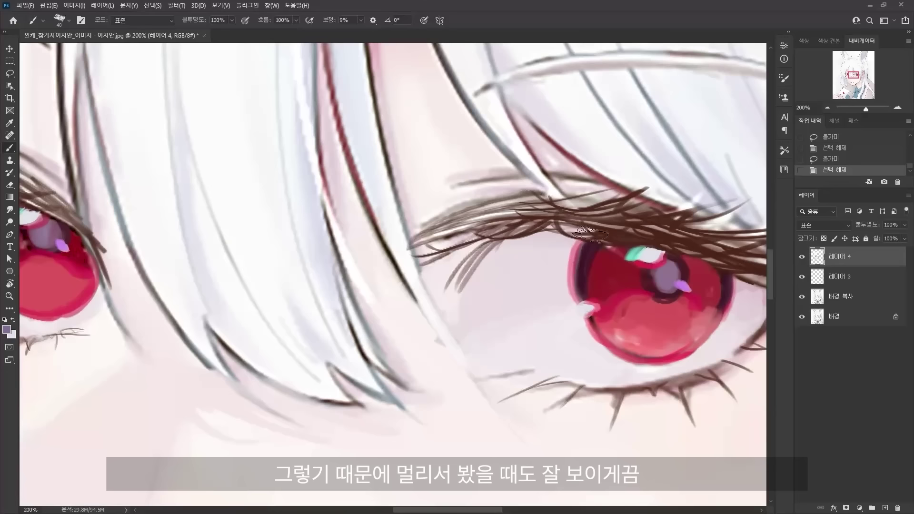
key(b)
mouse_move(598, 275)
mouse_down()
mouse_move(618, 250)
mouse_move(615, 266)
mouse_move(627, 262)
mouse_move(598, 274)
mouse_move(622, 270)
mouse_up()
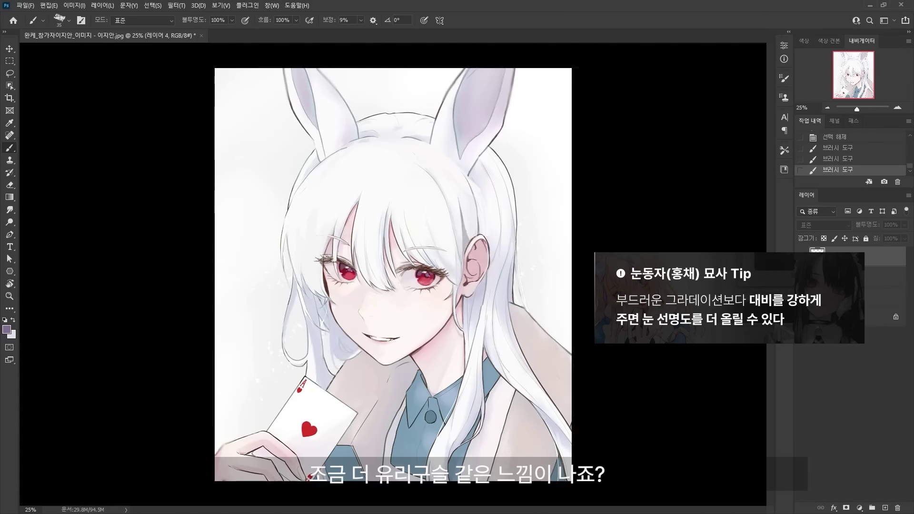
Toggle 레이어 4 off and on to compare the eyes before and after the corrections.
click(801, 257)
click(801, 256)
key(ctrl+plus)
key(ctrl+plus)
key(ctrl+plus)
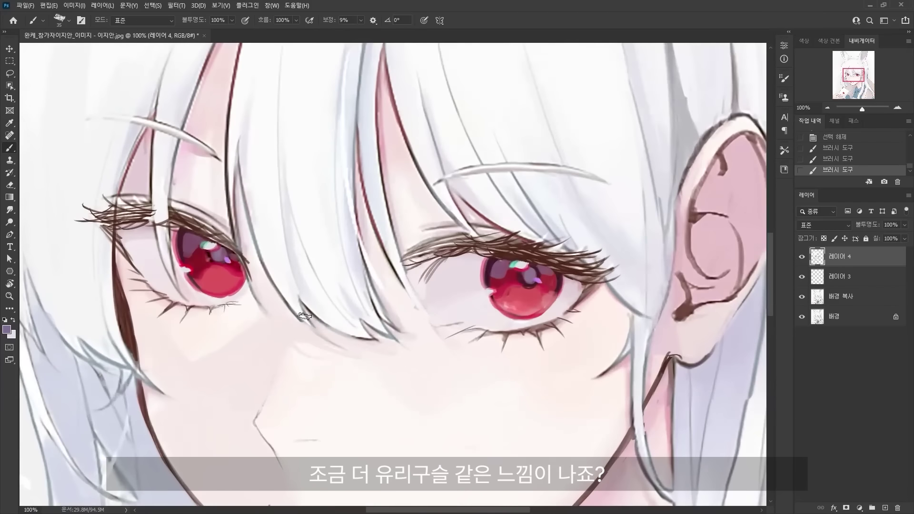
click(543, 302)
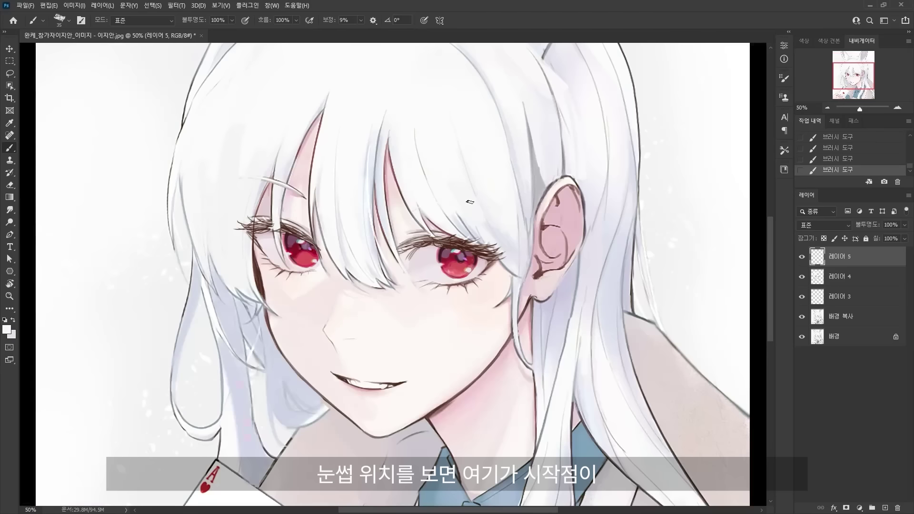
Undo the last strokes over the near eyebrow, hide 레이어 5 and outline where the brow should sit for a high angle.
key(ctrl+z)
key(ctrl+z)
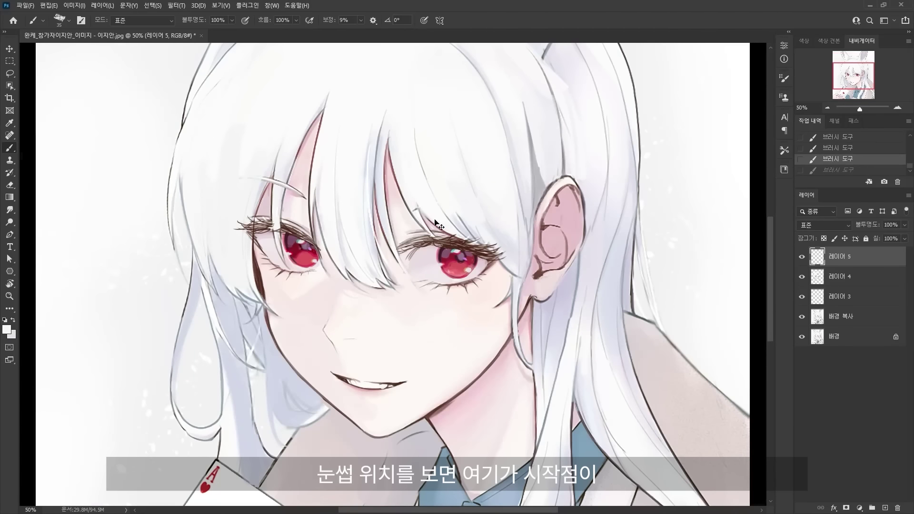
key(l)
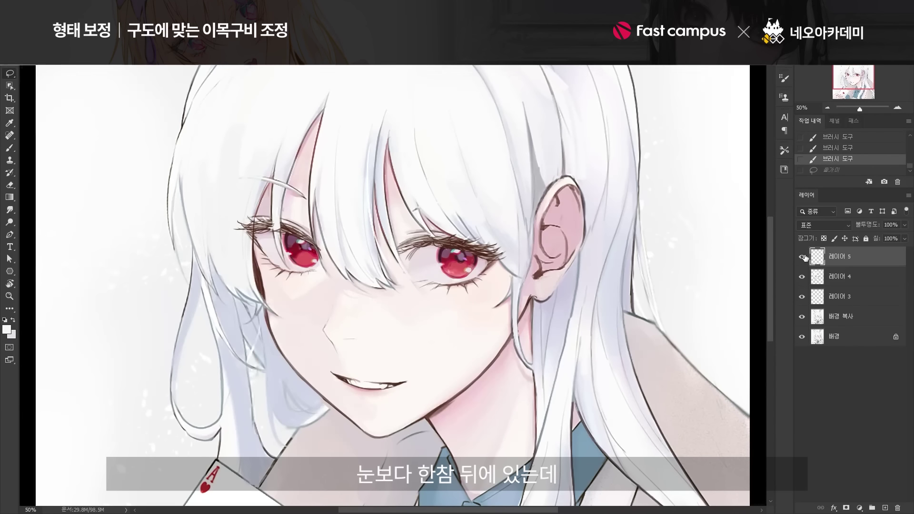
drag(421, 226, 409, 246)
key(ctrl+d)
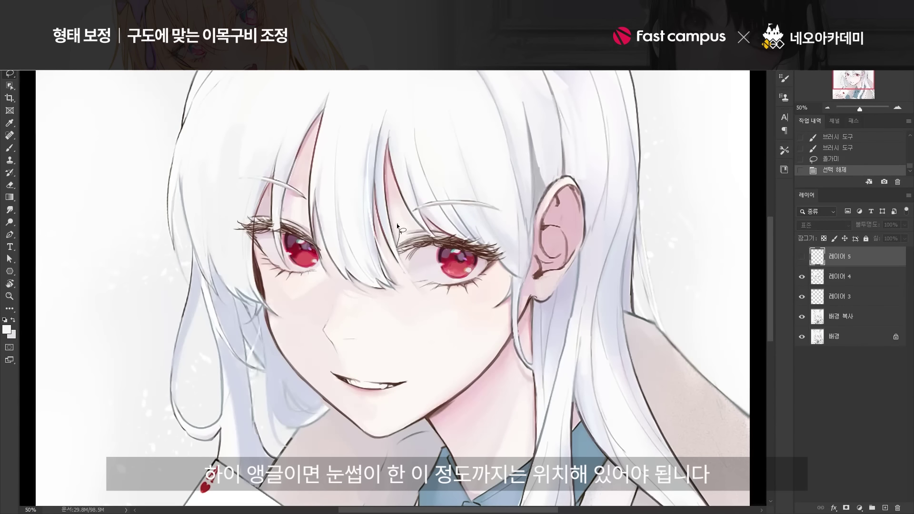
drag(437, 202, 393, 213)
key(ctrl+d)
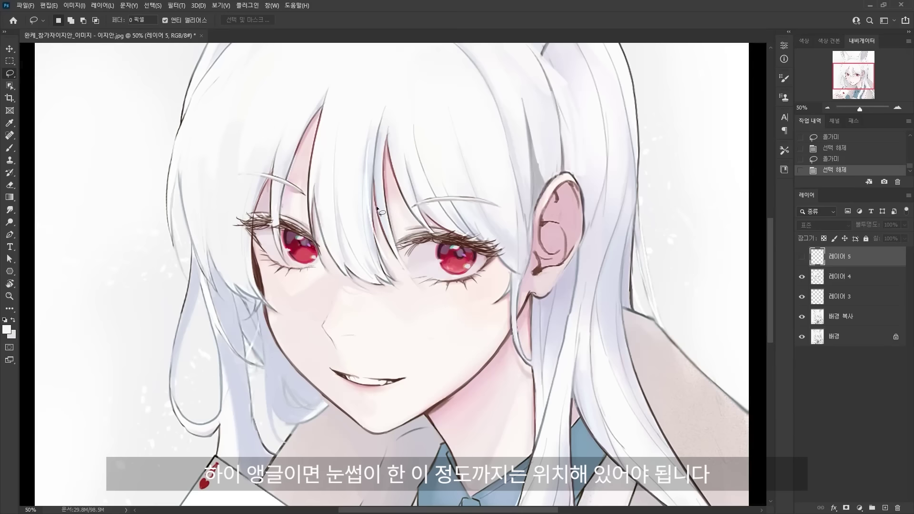
mouse_move(492, 196)
mouse_down()
mouse_move(392, 199)
mouse_move(375, 209)
mouse_up()
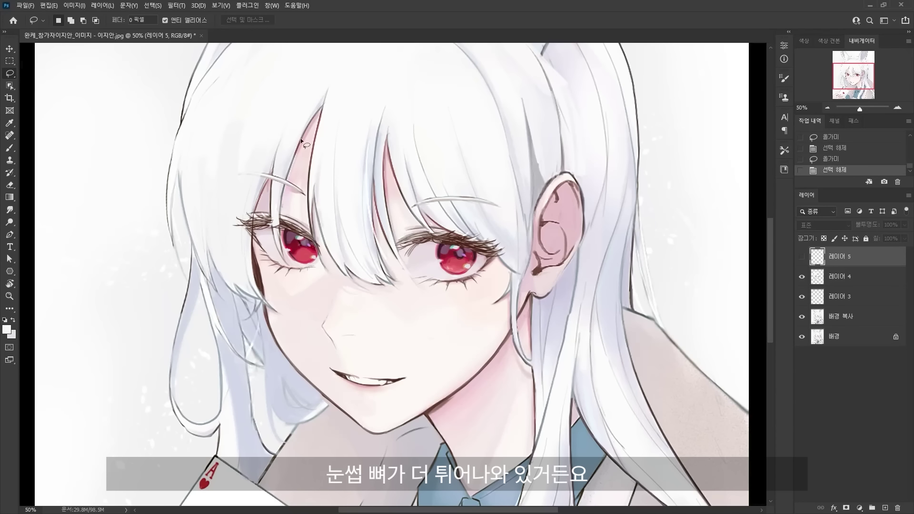
Outline the brow bone above the near eye with the Lasso tool and clear the selection.
mouse_move(439, 205)
mouse_down()
mouse_move(470, 201)
mouse_move(391, 210)
mouse_move(411, 207)
mouse_move(389, 222)
mouse_up()
key(ctrl+d)
key(ctrl+d)
key(ctrl+d)
key(ctrl+d)
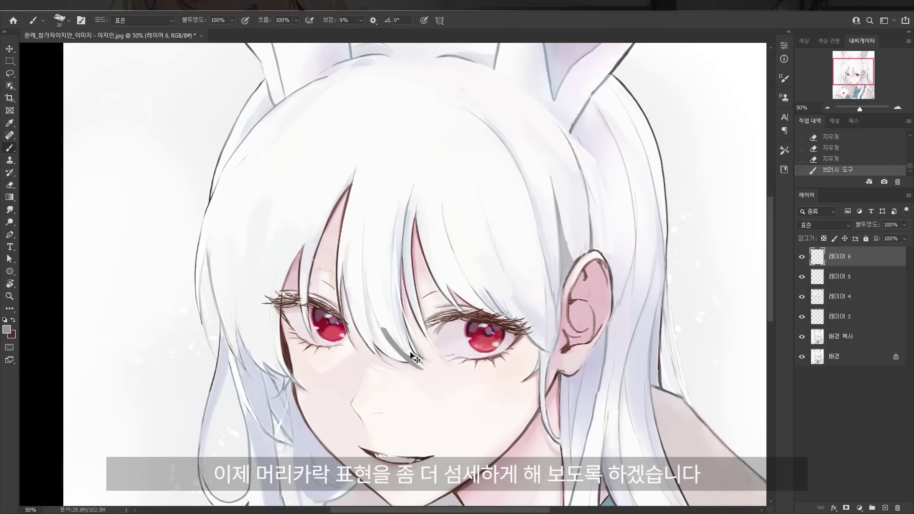
Undo the thick grey strokes on the centre bangs and paint finer strands at their tips on 레이어 6.
key(ctrl+z)
key(ctrl+z)
key(ctrl+z)
key(ctrl+z)
key(ctrl+z)
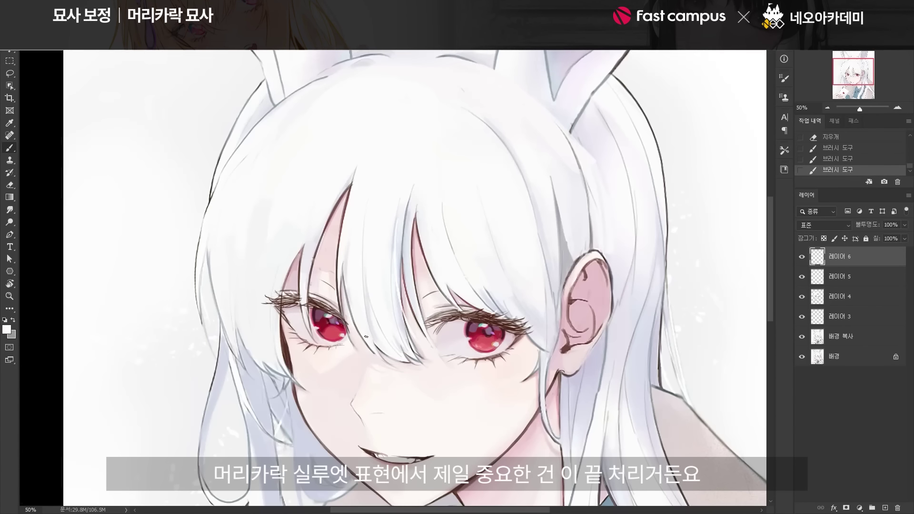
drag(364, 335, 385, 359)
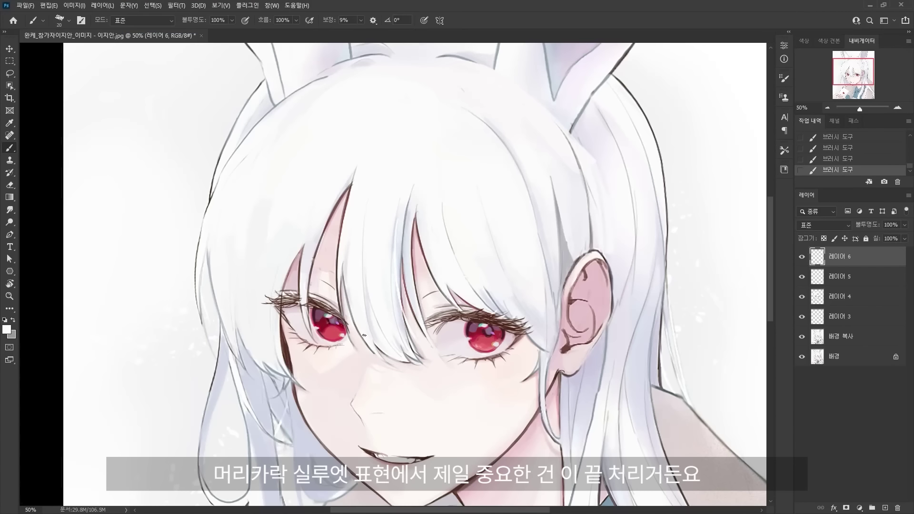
Sharpen the split ends of the centre bangs with thin strokes, alternating between grey and white and undoing misplaced ones.
key(ctrl+z)
key(ctrl+z)
key(ctrl+z)
key(ctrl+z)
key(ctrl+z)
key(ctrl+z)
key(ctrl+z)
key(ctrl+z)
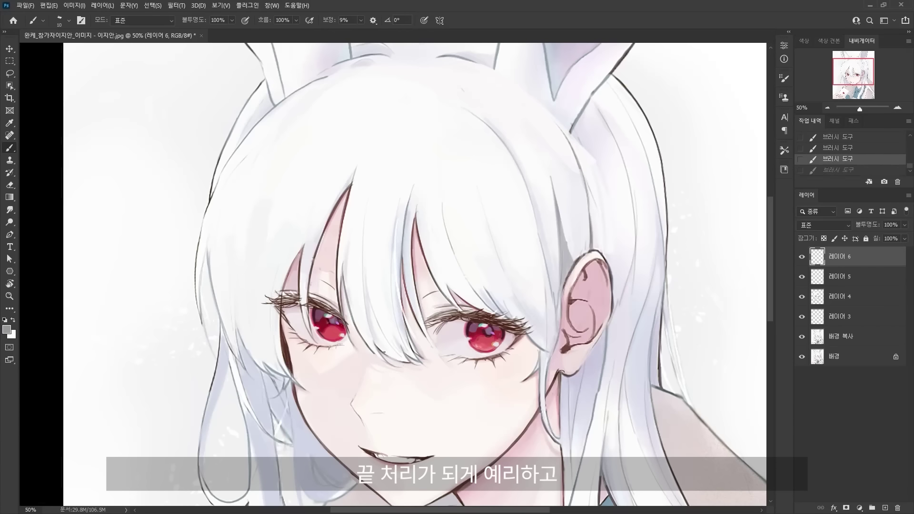
key(x)
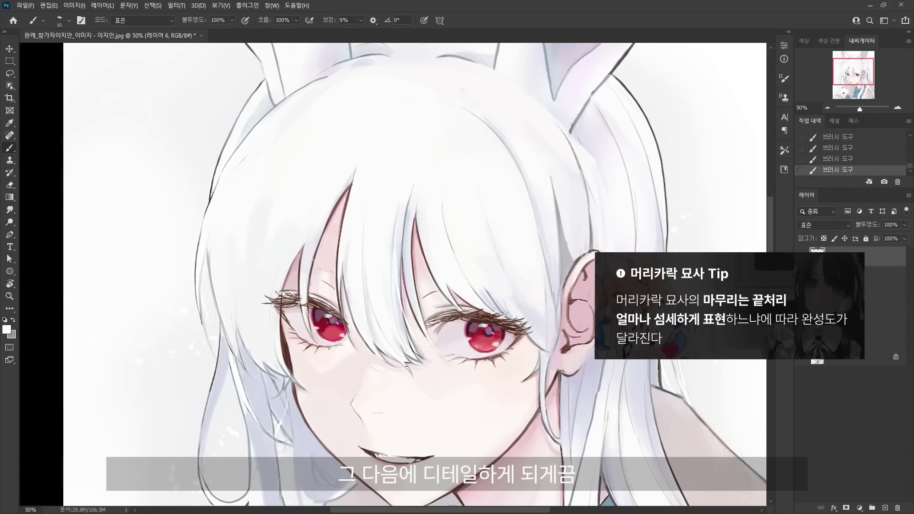
key(x)
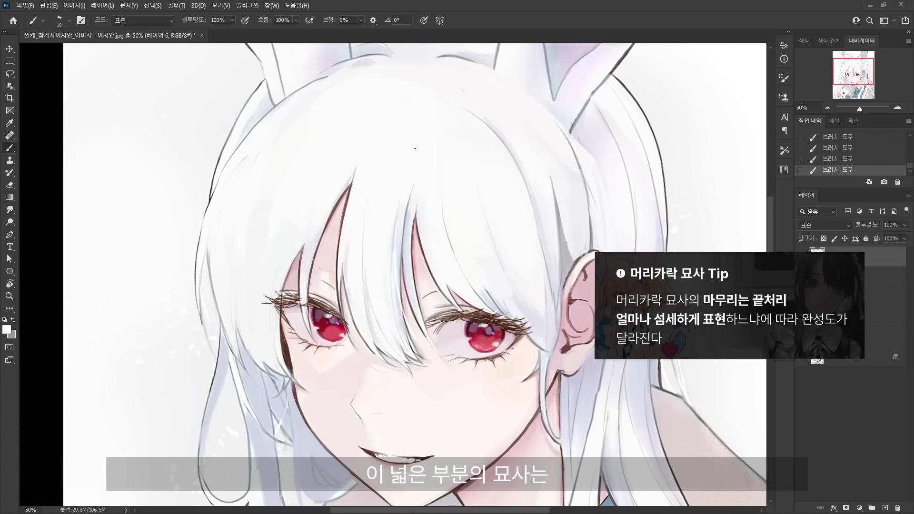
Add forked strands to the lowest tip of the centre bangs, undoing weak strokes and sampling the hair's white.
key(ctrl+z)
key(x)
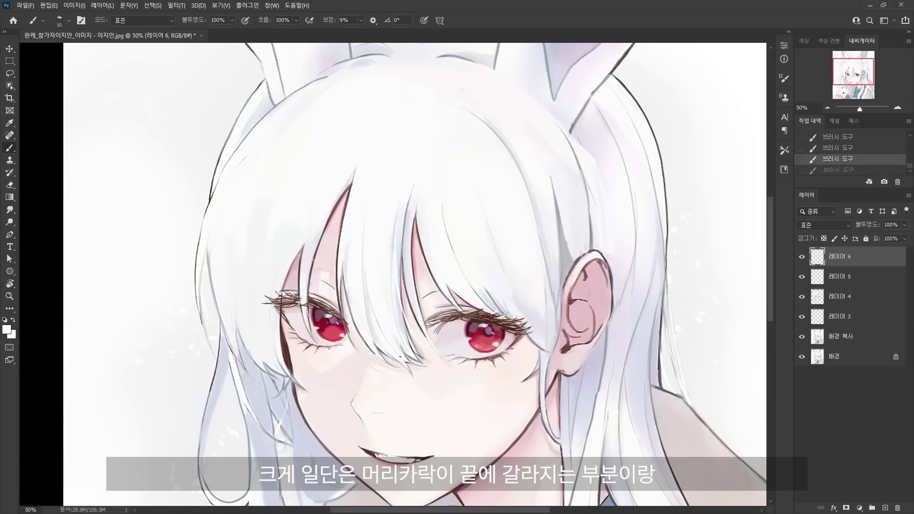
drag(396, 358, 416, 365)
key(ctrl+z)
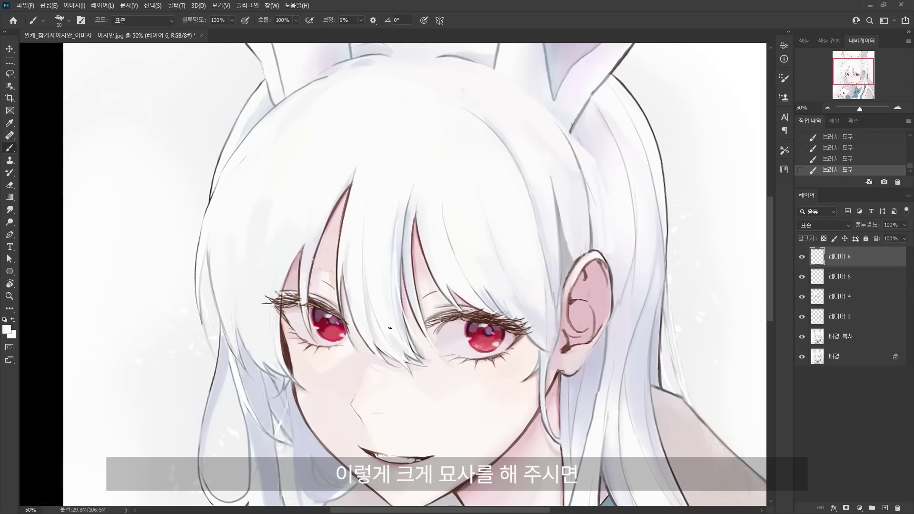
alt+click(399, 326)
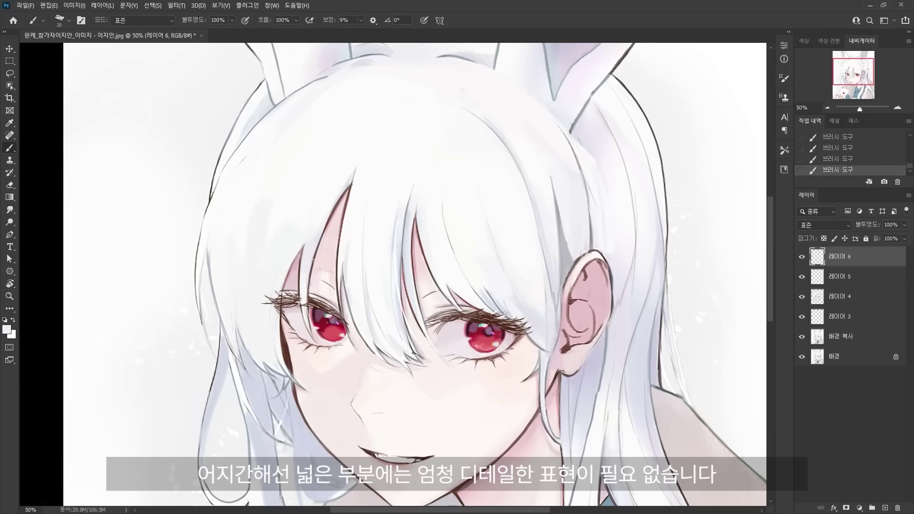
key(ctrl+z)
Sample the hair colour between the eyes and touch up the strand ends with a larger brush.
alt+click(410, 348)
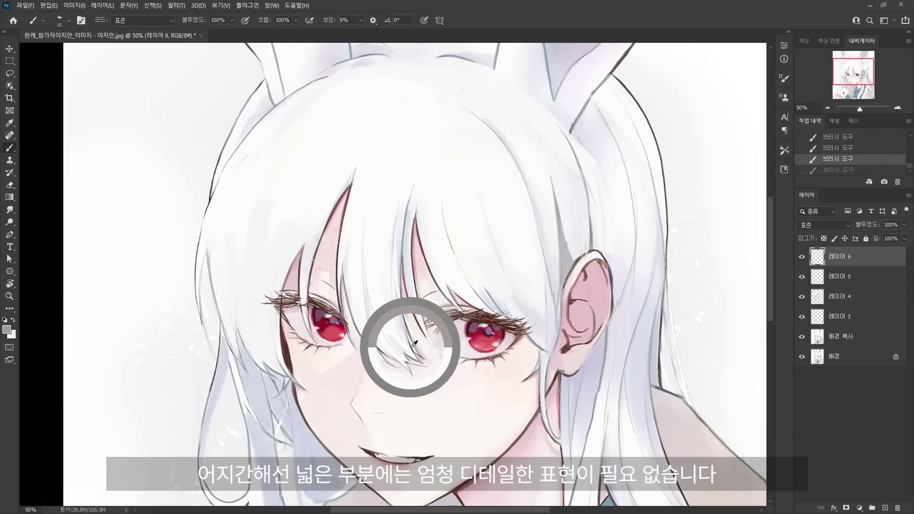
drag(410, 348, 416, 353)
key(x)
key(bracketright)
key(bracketright)
key(bracketright)
key(ctrl+z)
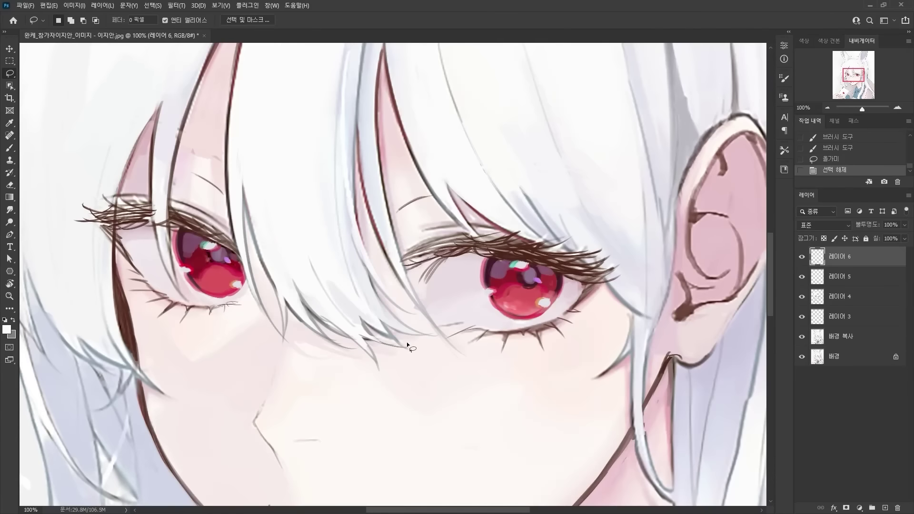
Enlarge the brush to 150 and try a broad lavender shadow over the far side hair on 레이어 7.
key(ctrl+minus)
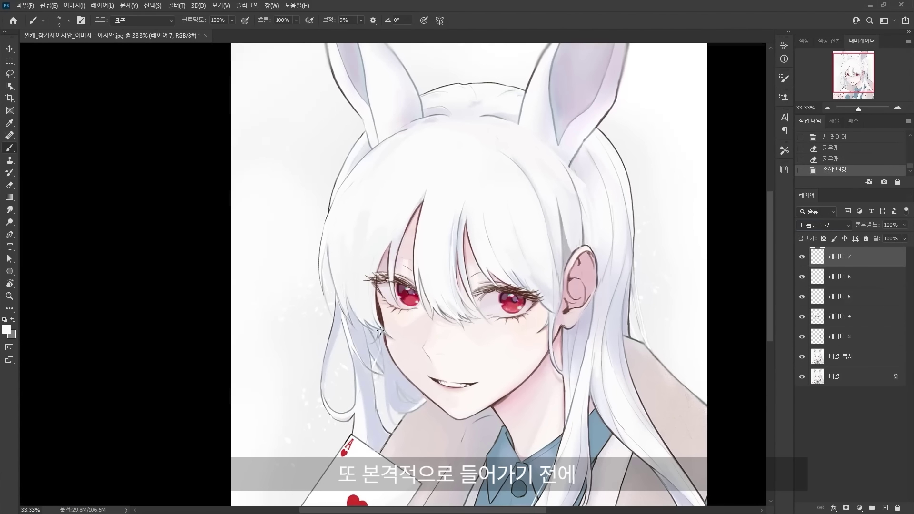
key(bracketright)
key(bracketright)
key(bracketright)
key(bracketright)
key(bracketright)
key(bracketright)
key(bracketright)
key(bracketright)
key(bracketright)
key(bracketright)
key(bracketright)
key(bracketright)
mouse_move(339, 302)
mouse_down()
mouse_move(352, 324)
mouse_move(349, 314)
mouse_move(369, 339)
mouse_move(337, 254)
mouse_move(366, 329)
mouse_up()
key(ctrl+z)
key(ctrl+z)
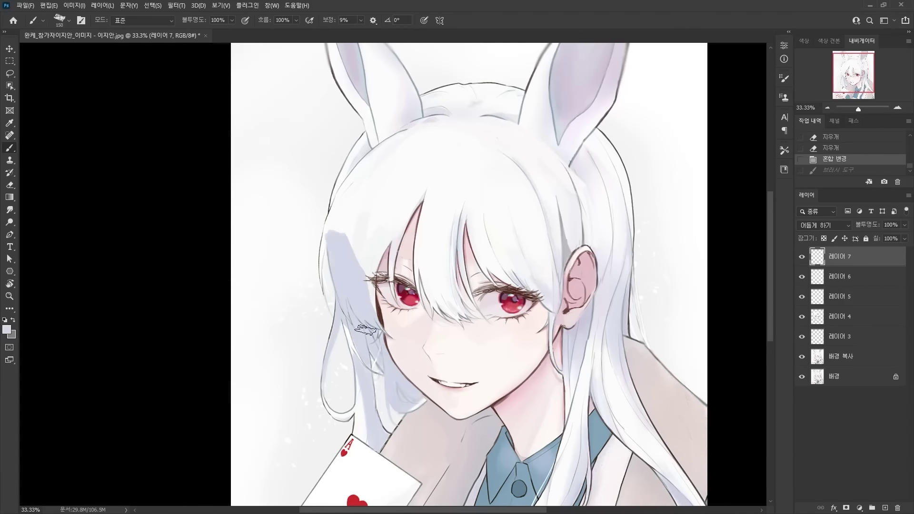
Paint lavender shadows along the outer hair and up to the crown with a smaller brush on 레이어 7.
drag(339, 240, 333, 214)
key(bracketleft)
key(bracketleft)
key(bracketleft)
key(bracketleft)
drag(352, 183, 364, 276)
drag(336, 210, 362, 143)
drag(393, 197, 364, 222)
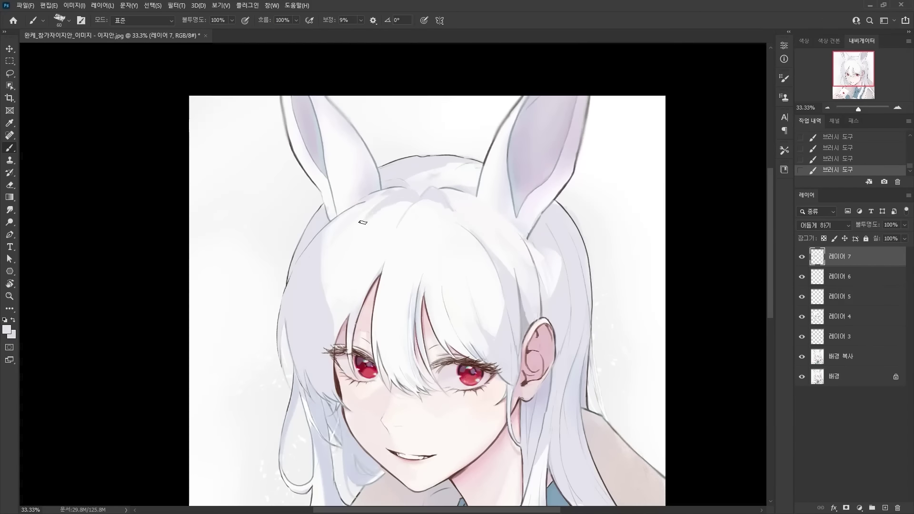
key(ctrl+z)
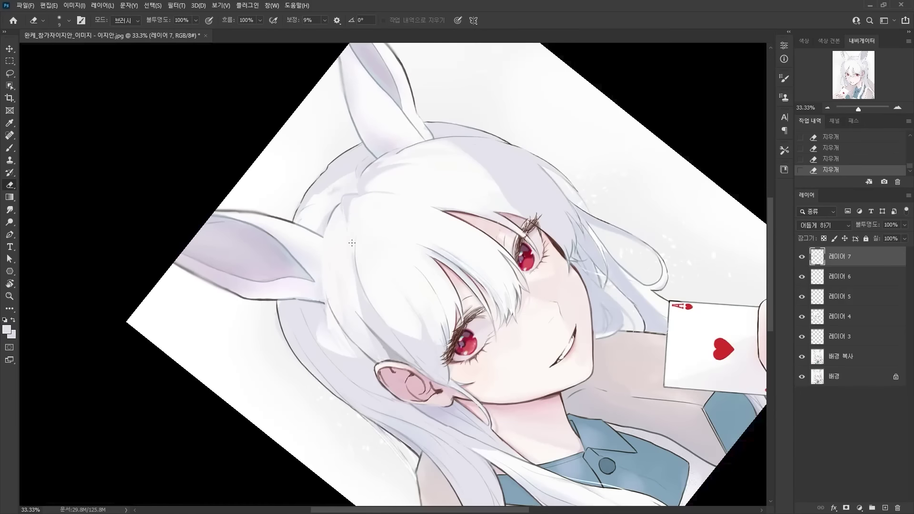
Refine the shadows around the crown parting with short brush strokes, stepping back and forth through the strokes to compare.
key(b)
drag(350, 199, 347, 206)
key(ctrl+z)
key(ctrl+z)
key(ctrl+shift+z)
key(ctrl+shift+z)
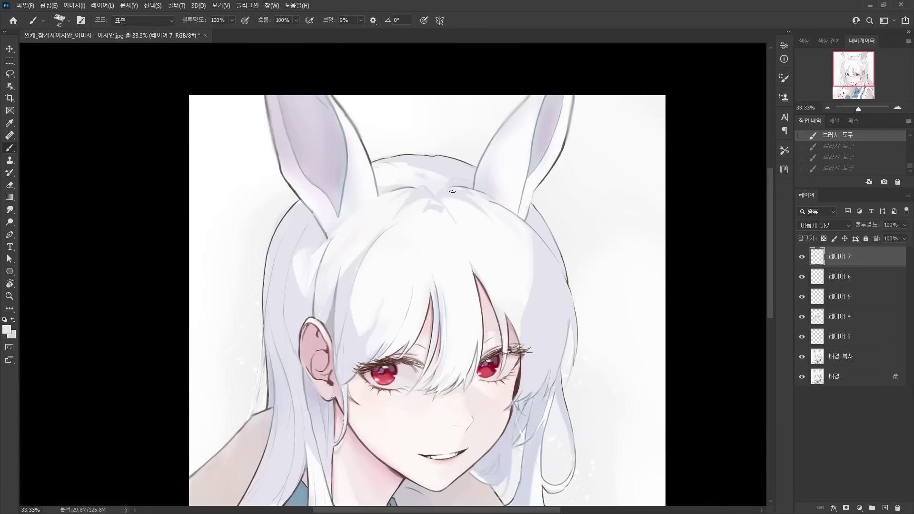
key(ctrl+shift+z)
key(ctrl+shift+z)
key(ctrl+shift+z)
key(ctrl+z)
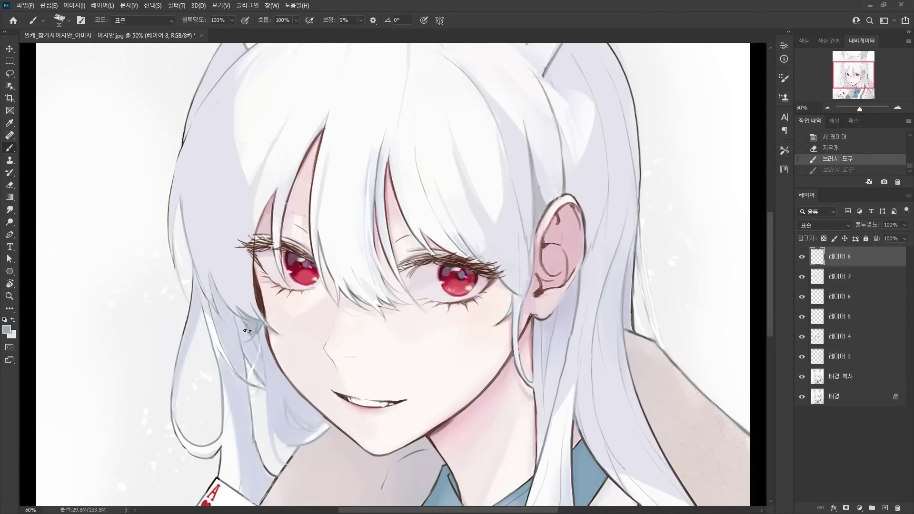
Darken the hair behind the far cheek with grey-blue brush strokes on 레이어 8.
mouse_move(247, 330)
mouse_down()
mouse_move(246, 347)
mouse_move(265, 344)
mouse_up()
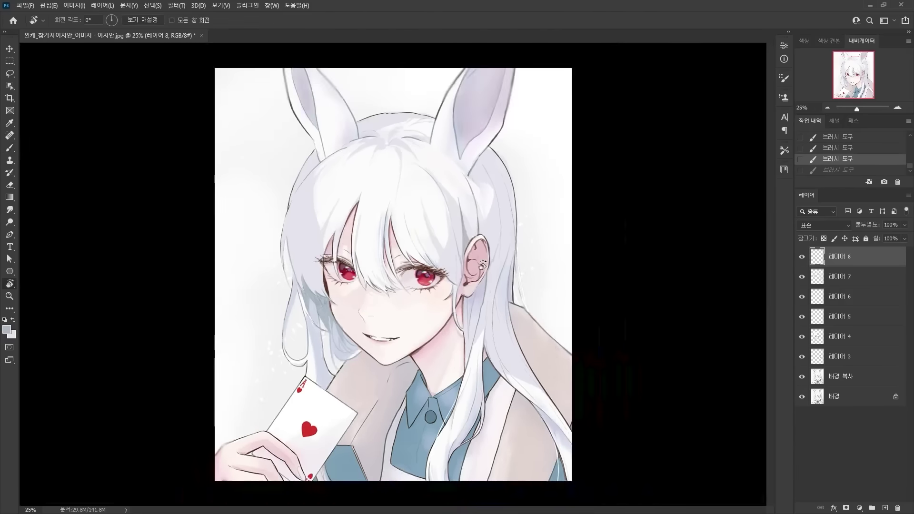
key(ctrl+plus)
key(b)
key(ctrl+shift+z)
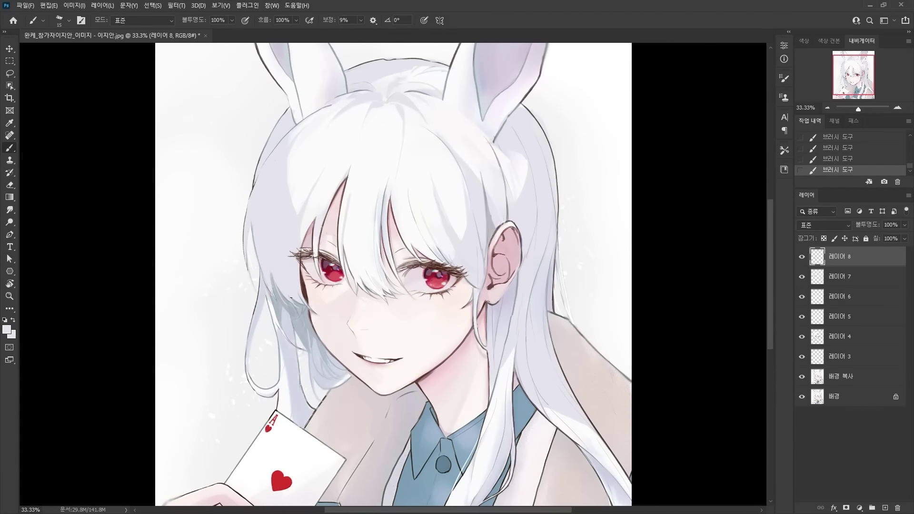
Set the foreground colour to 9ca7b4 and draw separate strands along the side hair beside the far cheek.
key(ctrl+plus)
key(ctrl+plus)
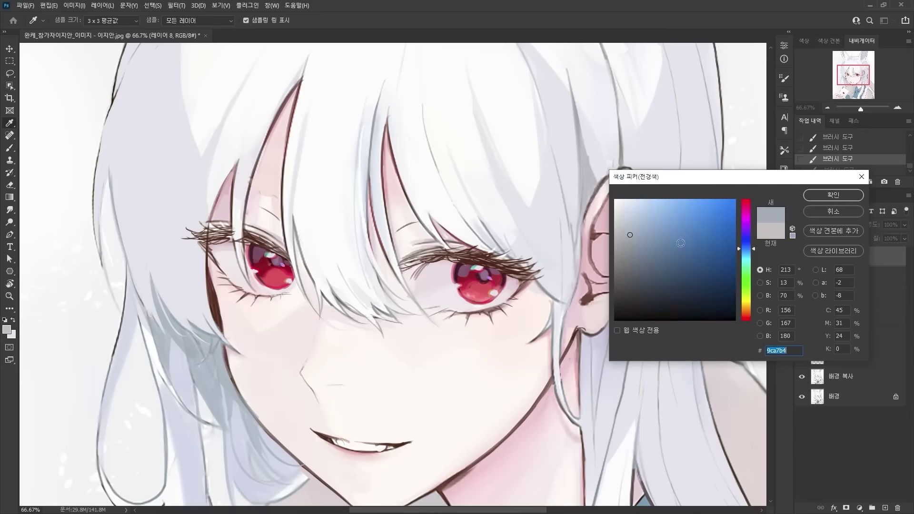
key(Return)
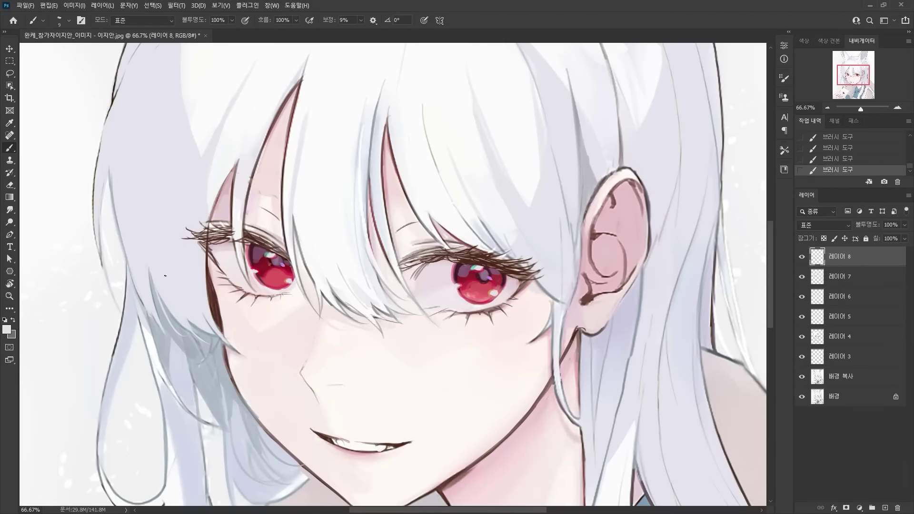
key(x)
drag(143, 293, 174, 342)
key(ctrl+shift+z)
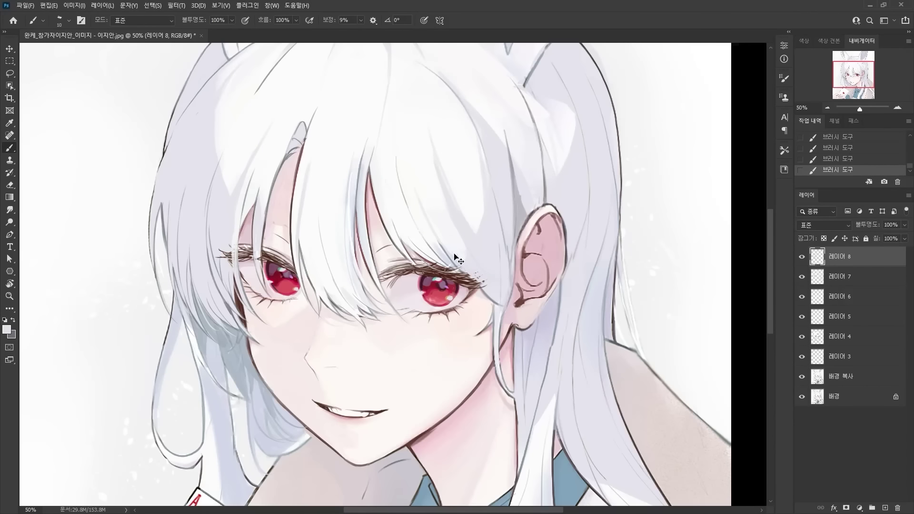
Draw thin strands over the near eye's bangs and along the lock in front of the ear on 레이어 8.
key(x)
drag(454, 257, 499, 302)
key(x)
drag(500, 335, 498, 376)
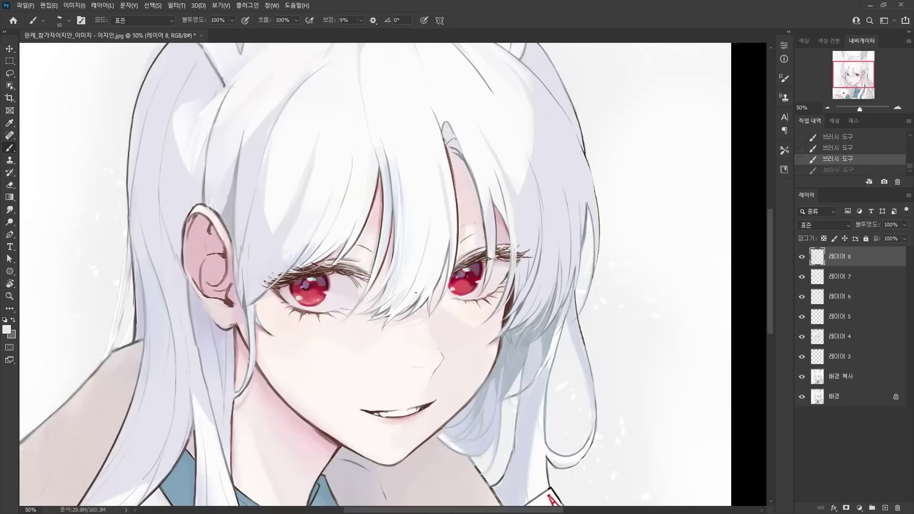
key(period)
drag(264, 312, 275, 328)
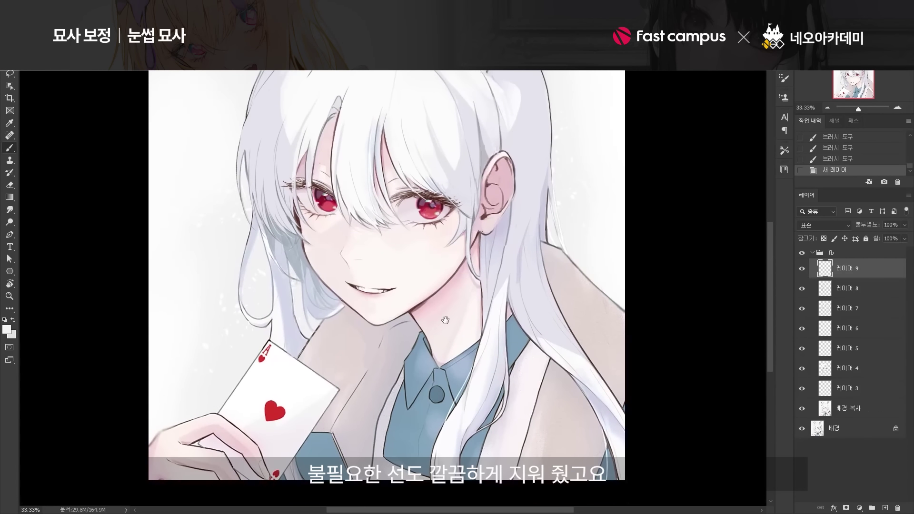
Sample a grey and draw a thin arched eyebrow above the near eye on 레이어 9 with a reduced brush.
drag(433, 317, 421, 388)
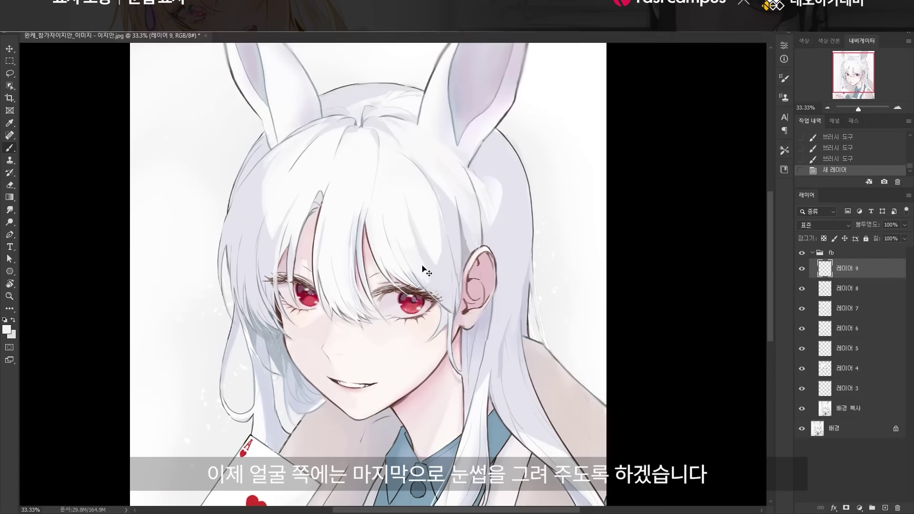
ctrl+click(420, 267)
alt+click(471, 285)
key(r)
drag(538, 239, 490, 206)
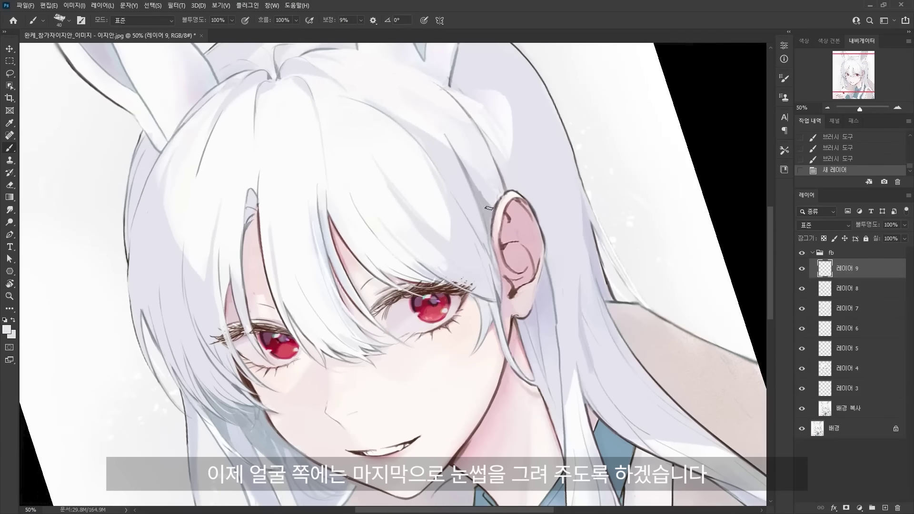
key(bracketleft)
key(bracketleft)
key(bracketleft)
key(bracketleft)
drag(350, 278, 426, 254)
mouse_move(354, 271)
mouse_down()
mouse_move(409, 256)
mouse_move(380, 267)
mouse_up()
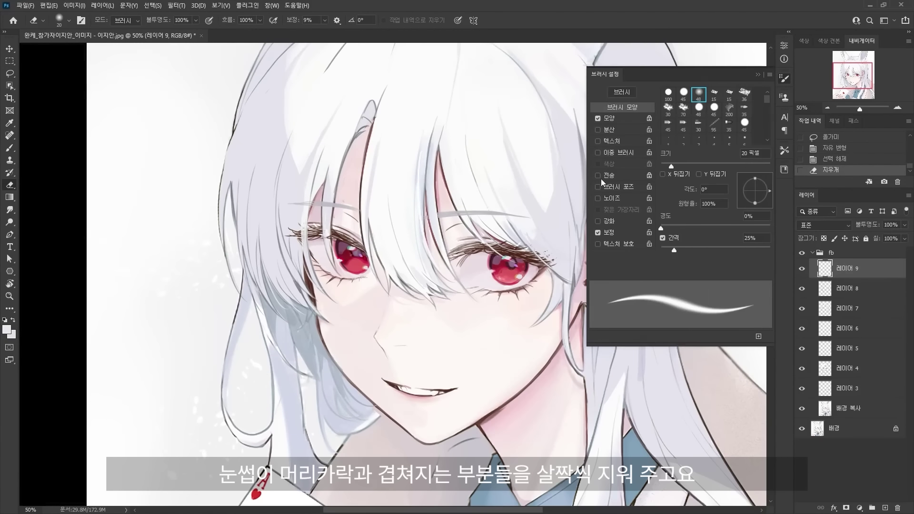
Erase the near eyebrow in short streaks where it overlaps the bangs, enlarging the soft eraser from 20 to 30.
key(F5)
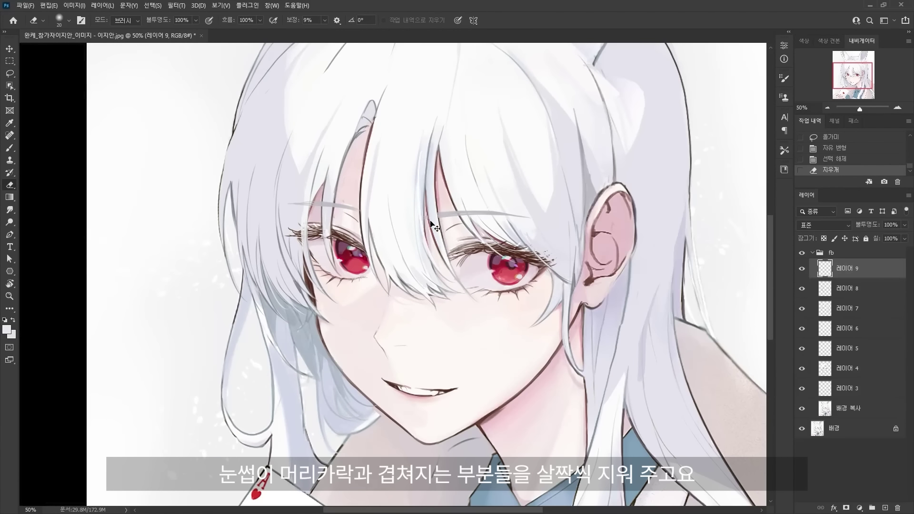
key(ctrl+z)
mouse_move(436, 224)
mouse_down()
mouse_move(479, 195)
mouse_move(463, 201)
mouse_move(477, 209)
mouse_up()
key(ctrl+z)
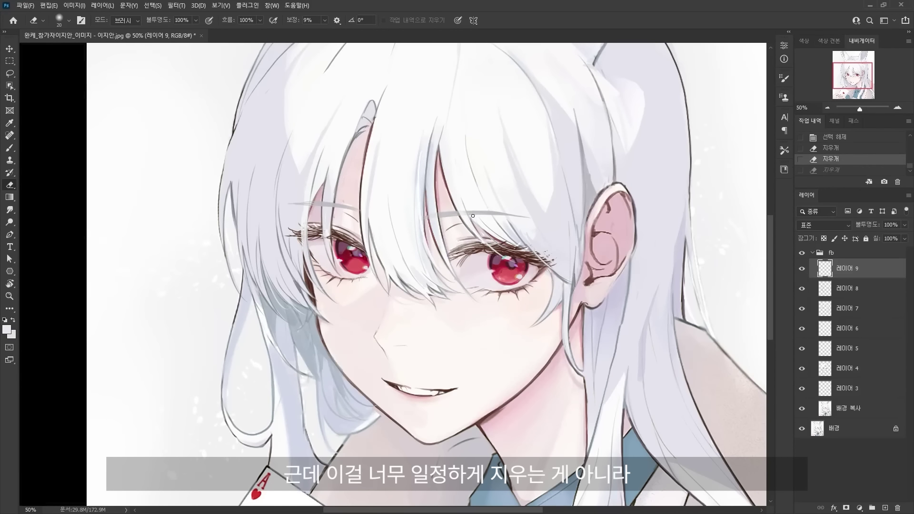
key(bracketright)
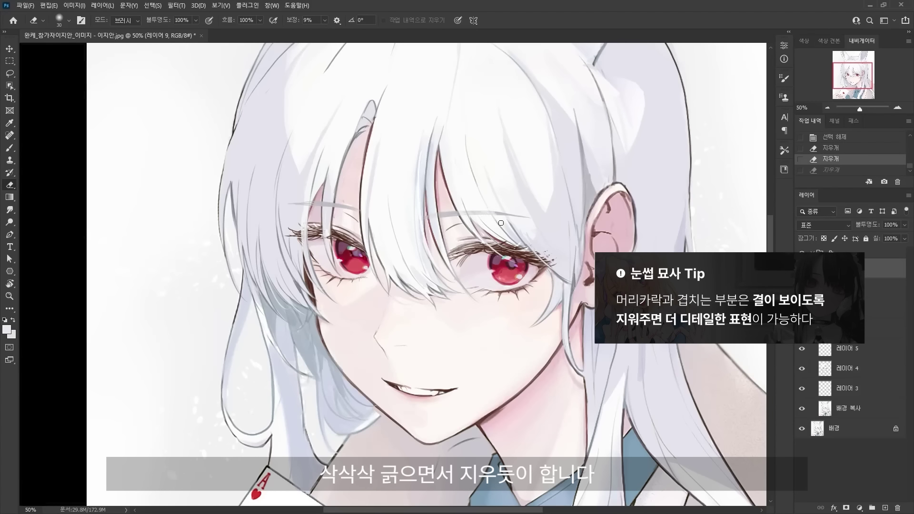
mouse_move(520, 224)
mouse_down()
mouse_move(529, 219)
mouse_move(523, 210)
mouse_up()
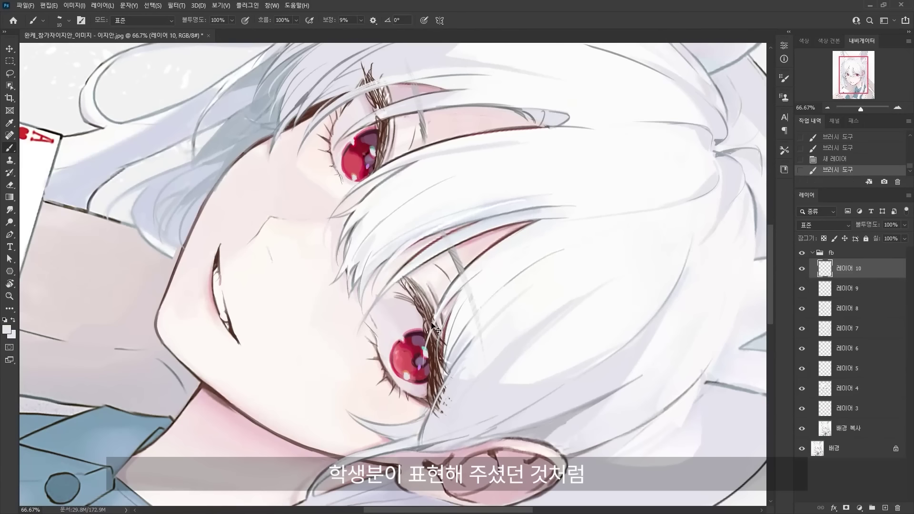
Paint white lashes over the dark upper lashes of the near eye on 레이어 10, undoing and restoring strokes to compare.
key(ctrl+z)
mouse_move(444, 388)
mouse_down()
mouse_move(434, 357)
mouse_move(435, 375)
mouse_up()
key(ctrl+z)
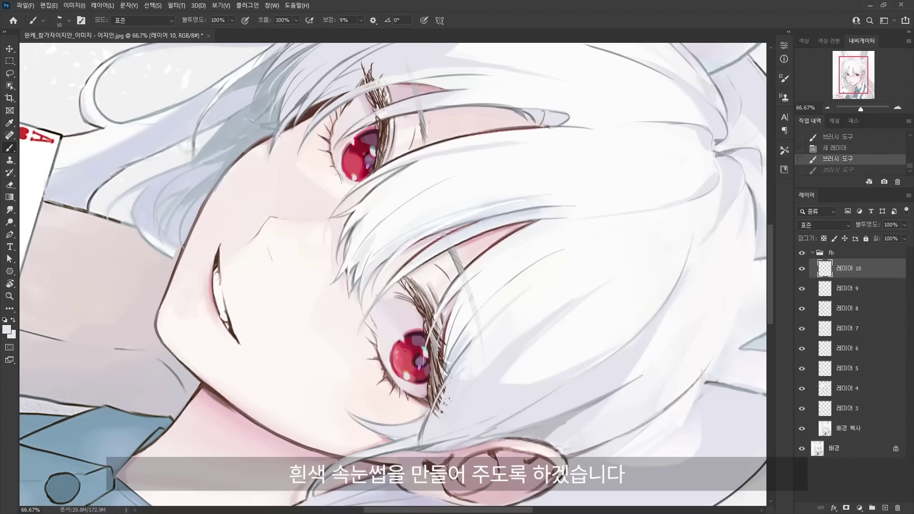
key(ctrl+shift+z)
key(ctrl+z)
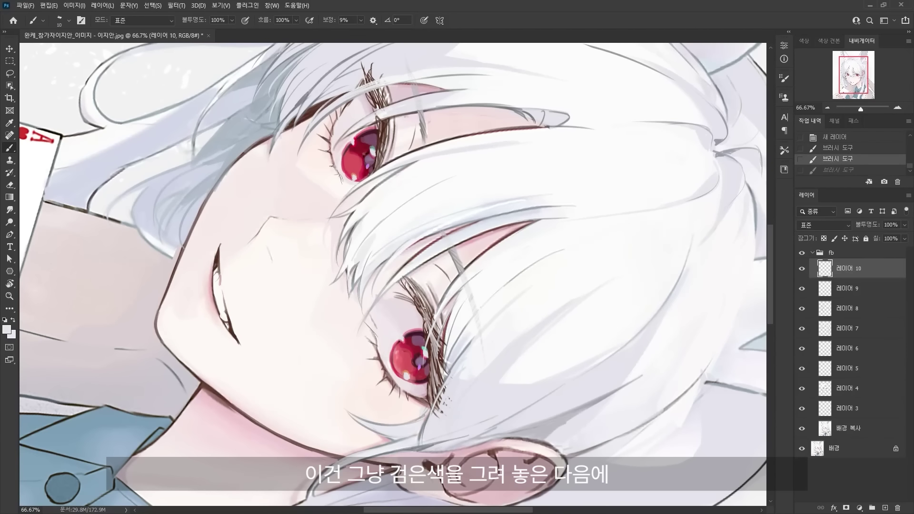
key(ctrl+shift+z)
Paint fine white strokes over the dark upper lashes of both eyes on 레이어 10 with a smaller brush.
key(r)
mouse_move(495, 323)
mouse_down()
mouse_move(400, 130)
mouse_move(340, 142)
mouse_up()
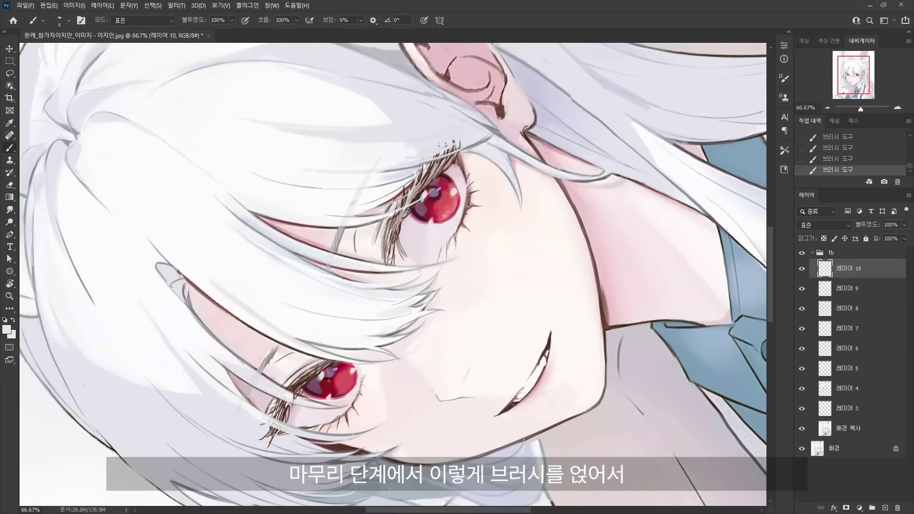
key(ctrl+z)
key(bracketleft)
key(bracketleft)
drag(400, 214, 417, 187)
key(ctrl+z)
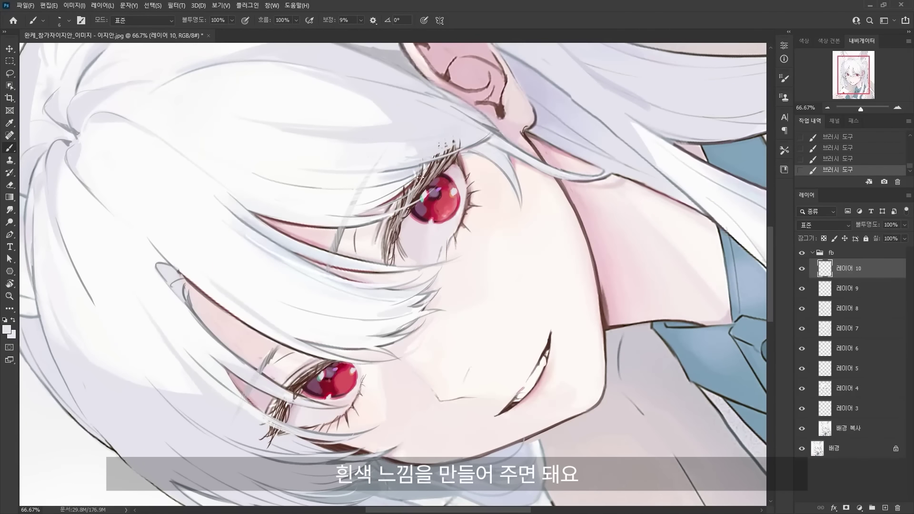
key(ctrl+z)
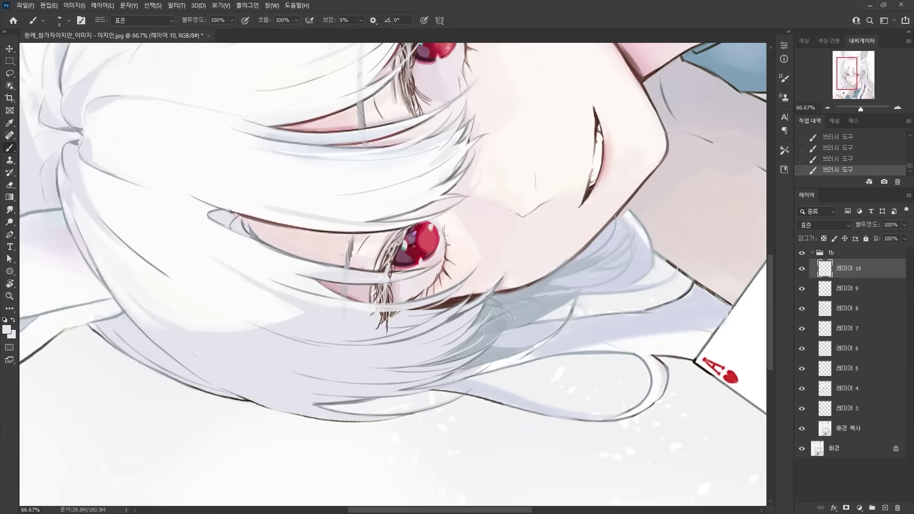
key(ctrl+z)
key(ctrl+shift+z)
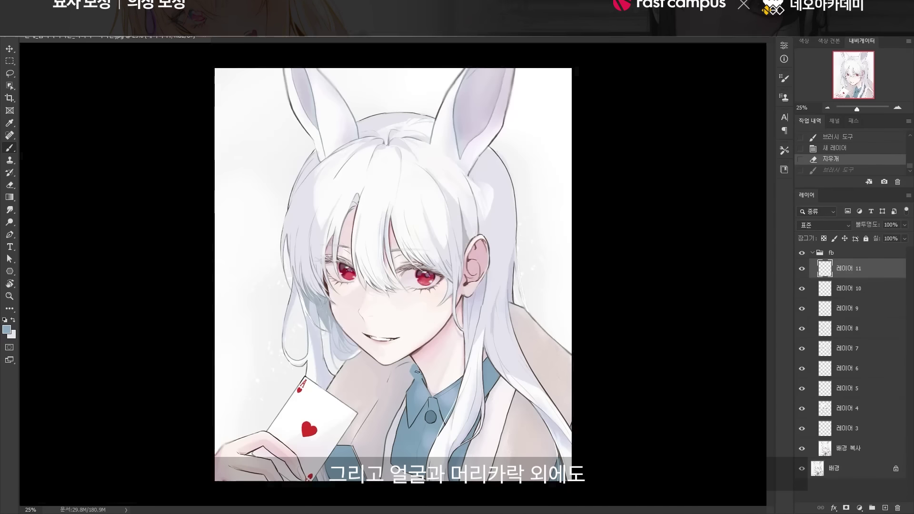
Enlarge the shirt collar's near-card side with sampled blue on 레이어 11, widening the brush from 40 to 50.
drag(417, 372, 426, 381)
alt+click(424, 380)
key(ctrl+z)
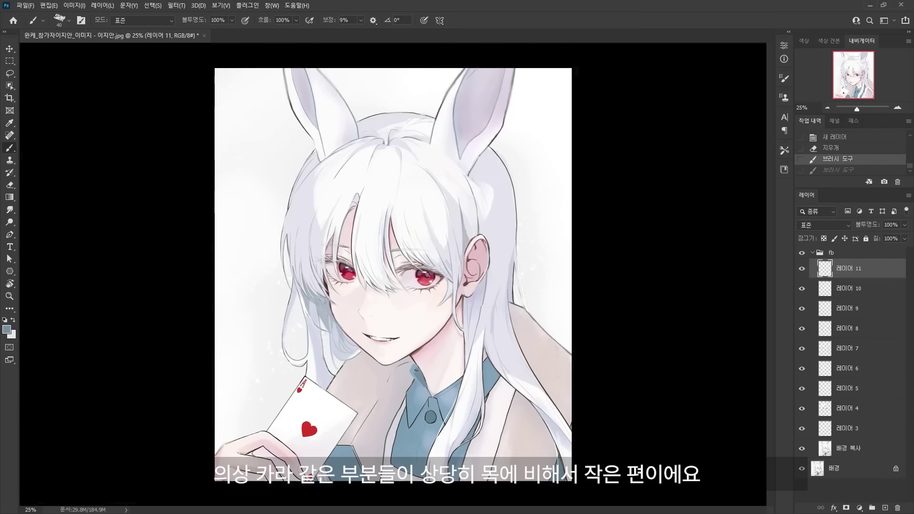
key(ctrl+shift+z)
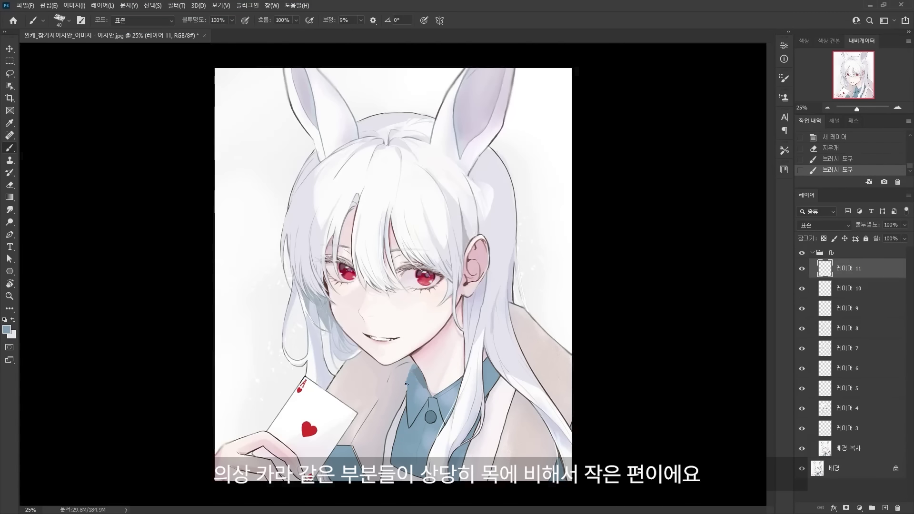
drag(406, 383, 403, 380)
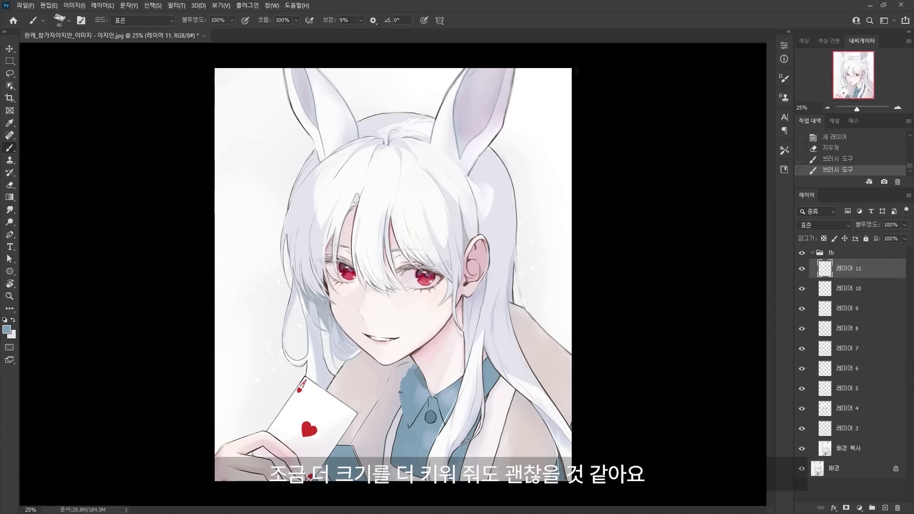
key(])
drag(409, 381, 399, 404)
alt+click(413, 372)
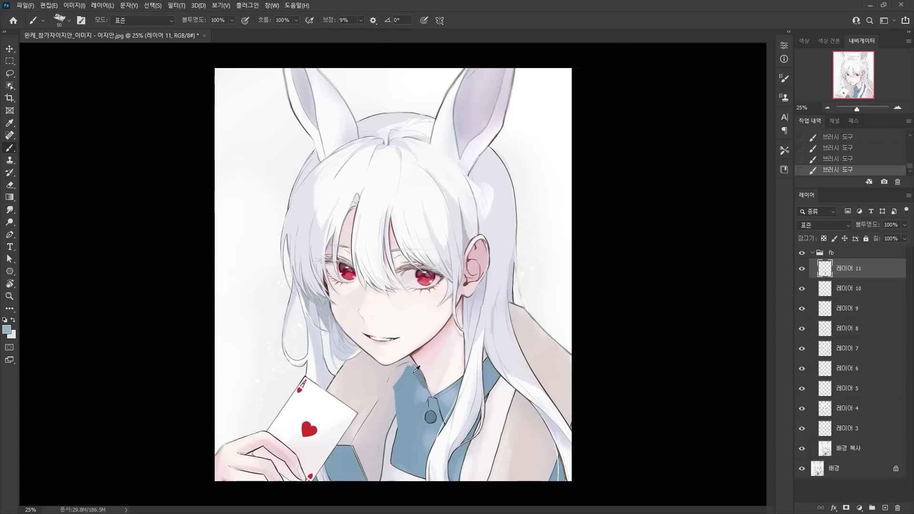
Refine the enlarged collar's edges on 레이어 11 with sampled colours and dark outlines, undoing and restoring strokes to compare.
key(ctrl+z)
key(ctrl+shift+z)
alt+click(393, 381)
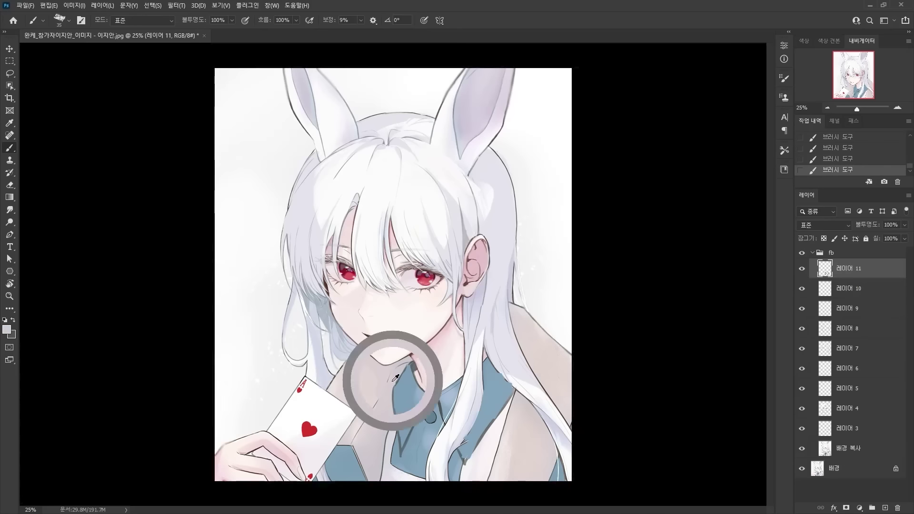
key(ctrl+z)
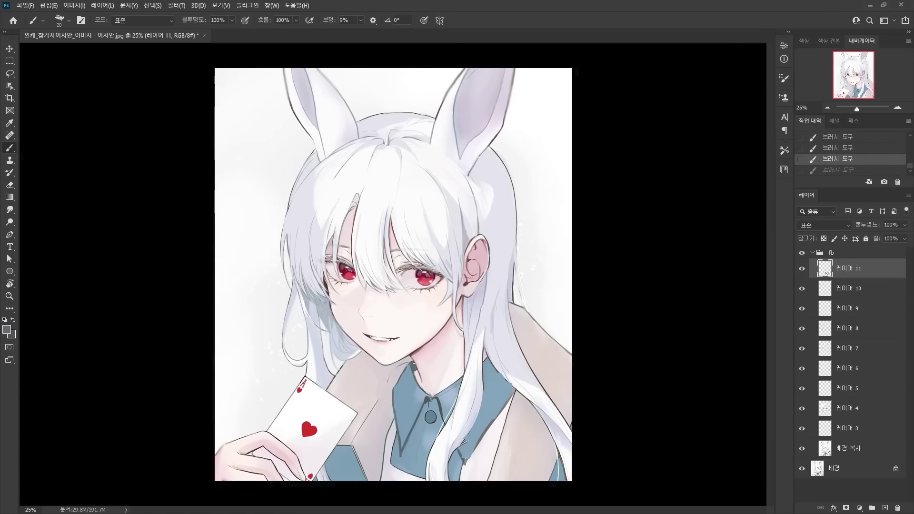
key(ctrl+shift+z)
Paint the collar's centre and the pink neck shadow up to 레이어 13, and compare with the fb group hidden.
alt+click(467, 453)
alt+click(429, 405)
drag(423, 405, 434, 410)
key(ctrl+z)
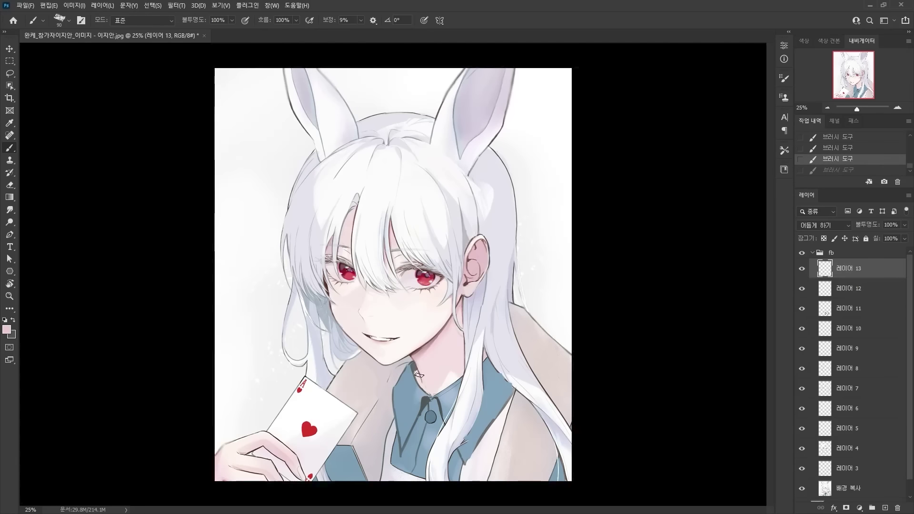
key(ctrl+shift+z)
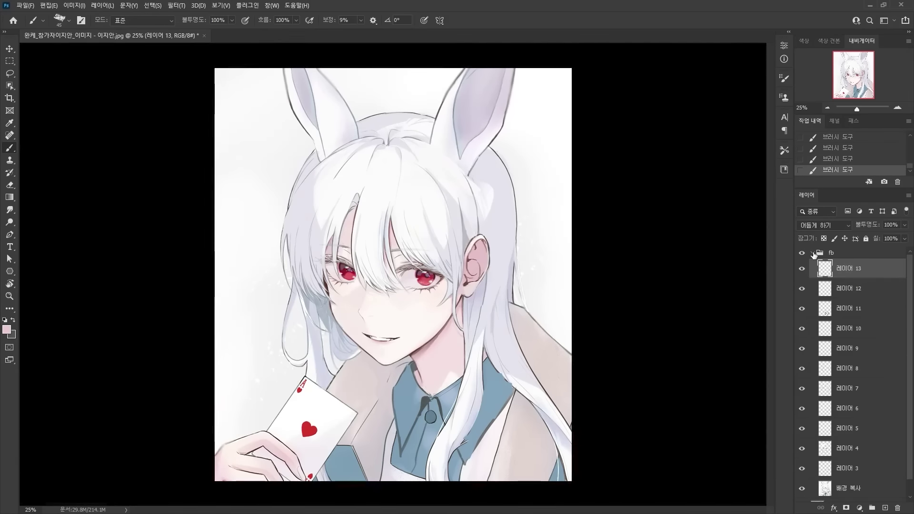
click(812, 252)
click(801, 254)
click(802, 254)
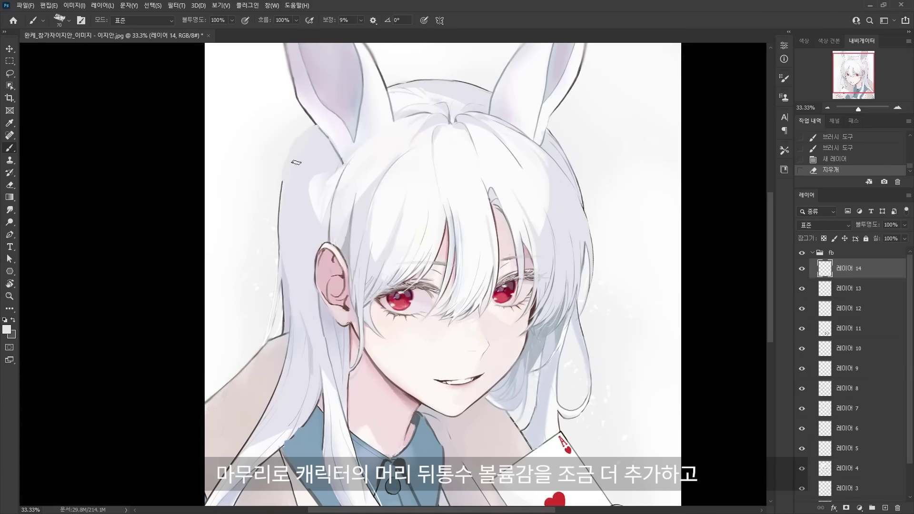
Paint over the dark outline of the back hair behind the ear with a light colour on 레이어 14.
drag(282, 180, 278, 220)
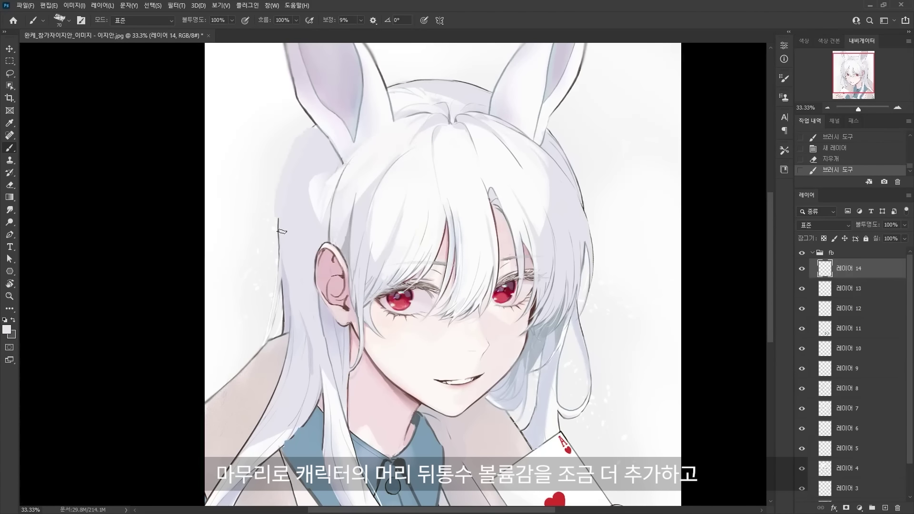
mouse_move(294, 283)
mouse_down()
mouse_move(291, 190)
mouse_move(277, 215)
mouse_up()
key(ctrl+z)
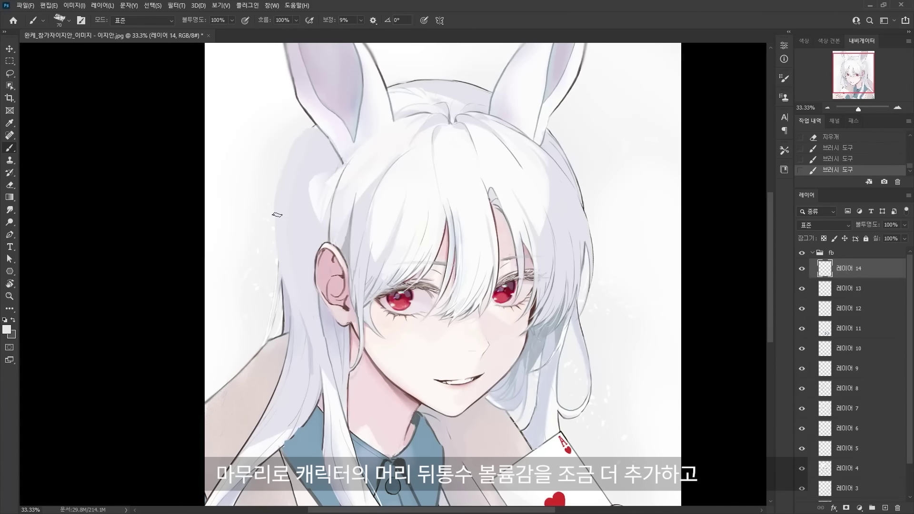
key(bracketleft)
key(bracketleft)
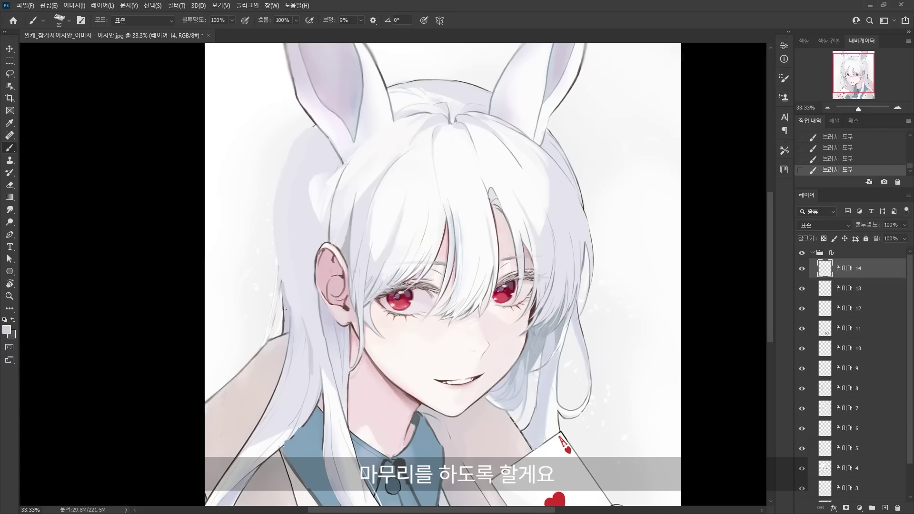
Draw a fuller back-hair contour with thin strands on both sides of the head on 레이어 14, using a reduced brush.
alt+click(282, 327)
mouse_move(274, 202)
mouse_down()
mouse_move(267, 309)
mouse_move(269, 283)
mouse_up()
drag(299, 126, 279, 159)
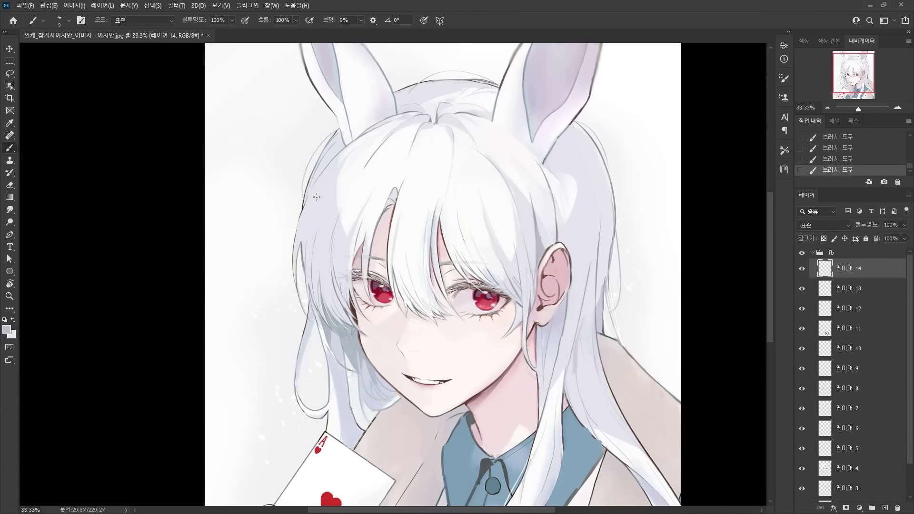
key(ctrl+z)
drag(333, 132, 299, 234)
Sample the hair colours and extend the side lock beside the cheek down toward the card with an enlarged brush.
alt+click(352, 376)
key(bracketright)
key(bracketright)
key(bracketright)
key(bracketright)
mouse_move(352, 374)
mouse_down()
mouse_move(368, 427)
mouse_move(345, 444)
mouse_up()
alt+click(357, 400)
drag(361, 414, 351, 437)
key(ctrl+plus)
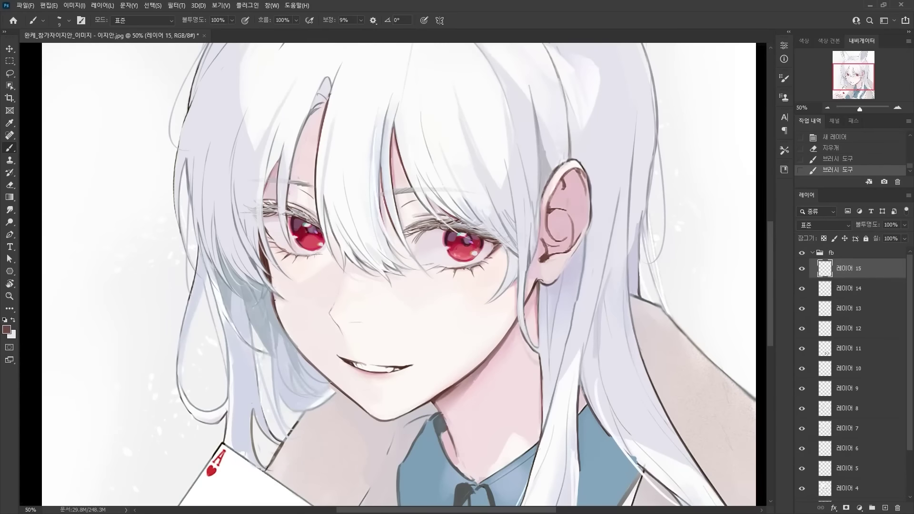